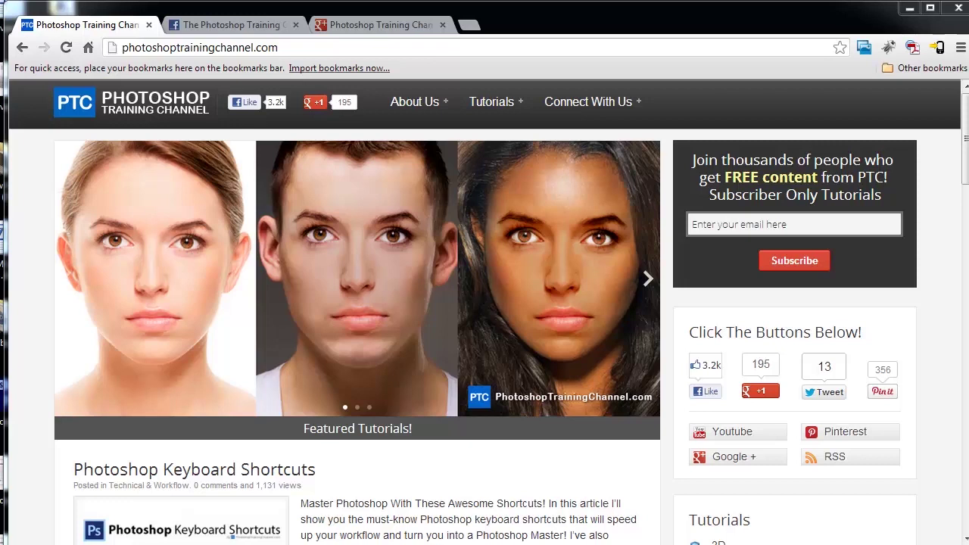
Step: Open the Tip Of The Day Archive from the Photoshop Training Channel home page
{"action": "scroll", "coordinate": [622, 462], "scroll_direction": "down", "scroll_amount": 2}
{"action": "scroll", "coordinate": [622, 462], "scroll_direction": "down", "scroll_amount": 1}
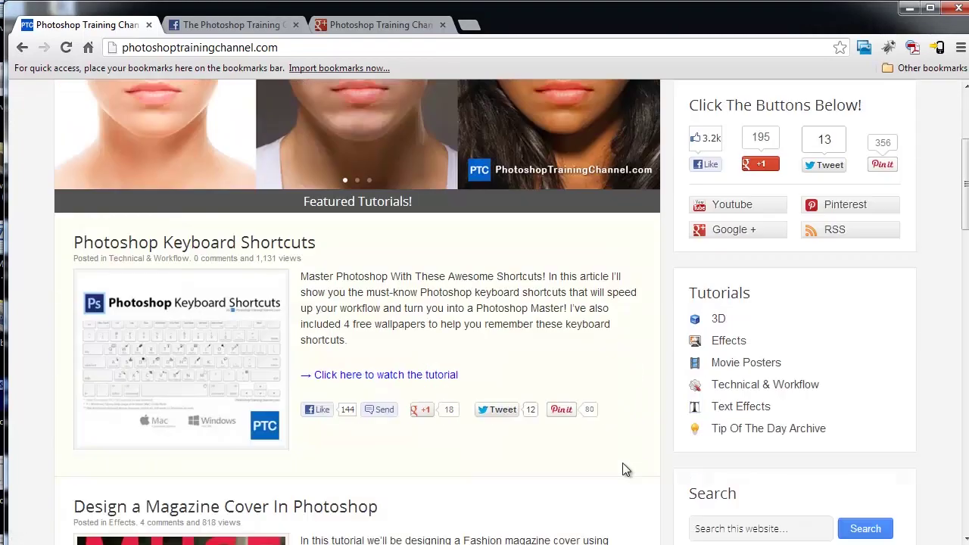
{"action": "left_click", "coordinate": [779, 438]}
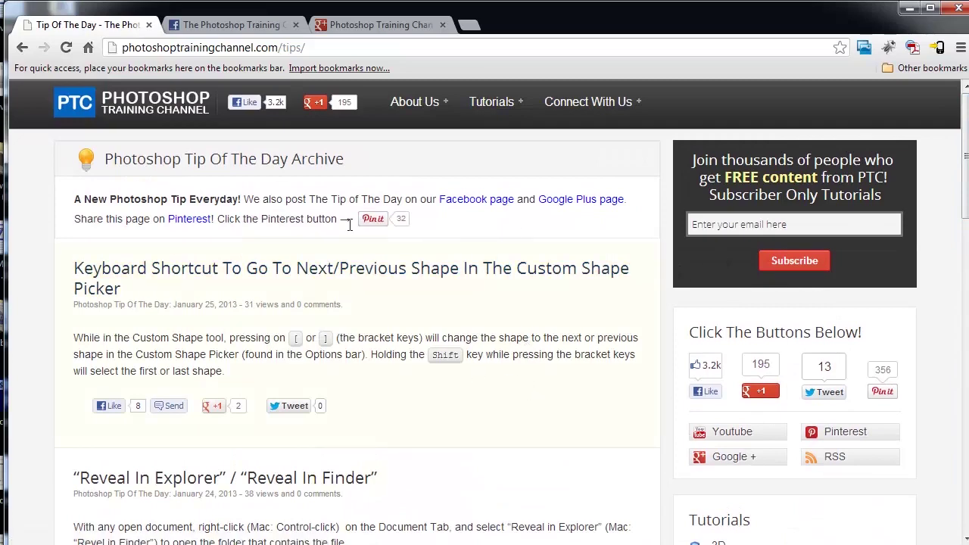
Step: Look through the Photoshop Training Channel's Facebook page for its Tip Of The Day post
{"action": "left_click", "coordinate": [240, 25]}
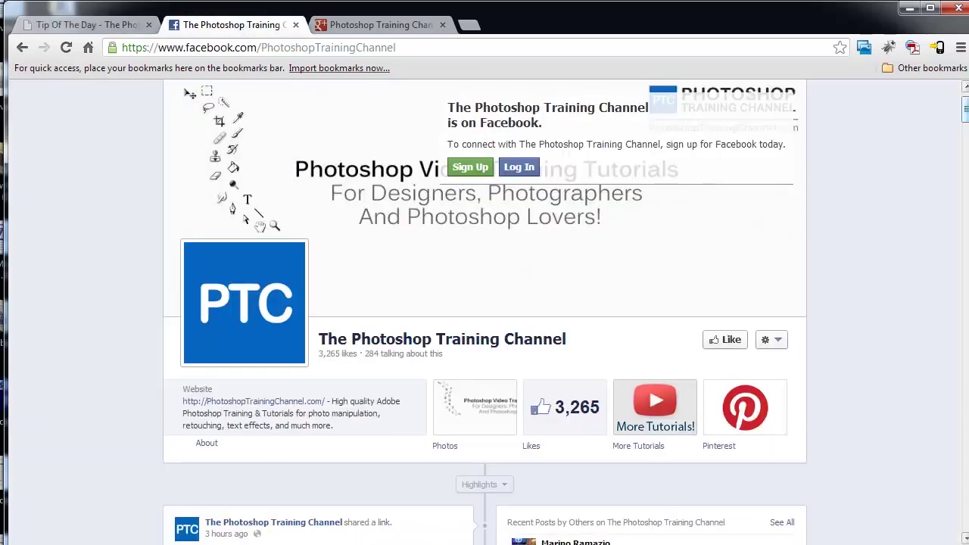
{"action": "scroll", "coordinate": [965, 538], "scroll_direction": "down", "scroll_amount": 3}
{"action": "scroll", "coordinate": [498, 258], "scroll_direction": "down", "scroll_amount": 2}
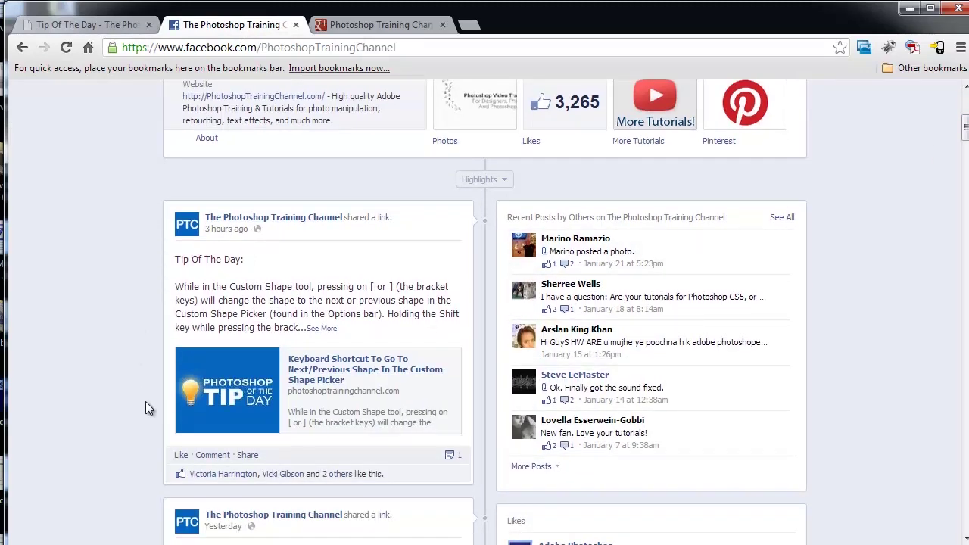
{"action": "scroll", "coordinate": [146, 402], "scroll_direction": "up", "scroll_amount": 4}
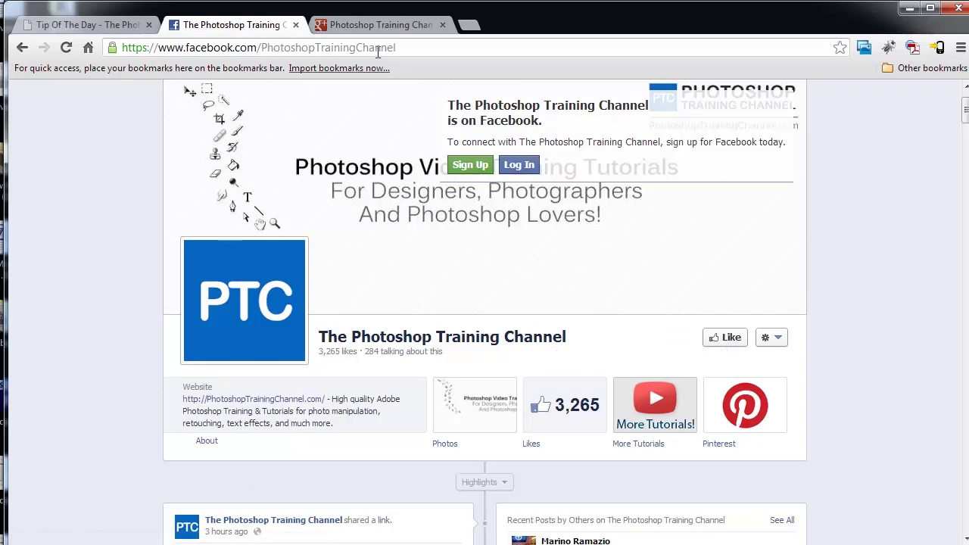
Step: View the Tip Of The Day post on the Photoshop Training Channel's Google+ page
{"action": "left_click", "coordinate": [356, 26]}
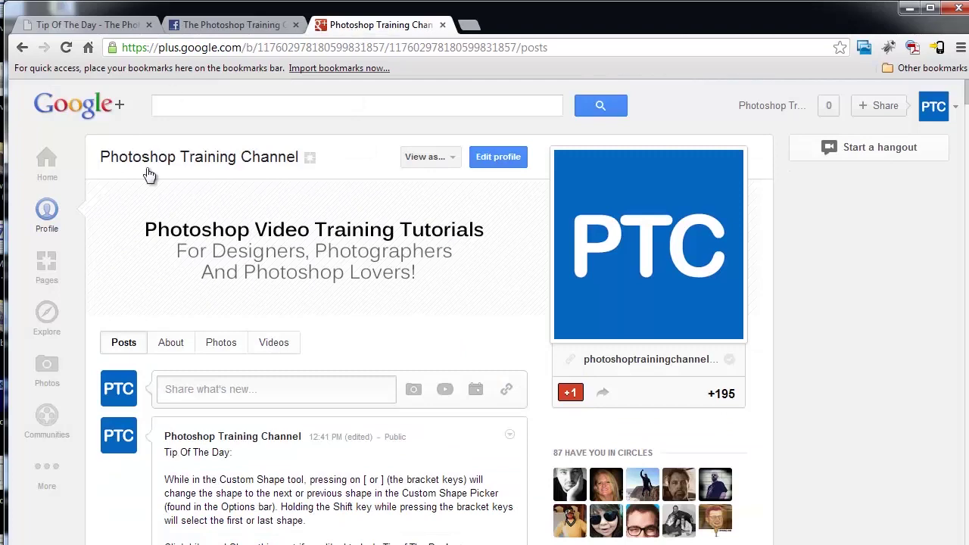
{"action": "scroll", "coordinate": [324, 305], "scroll_direction": "down", "scroll_amount": 2}
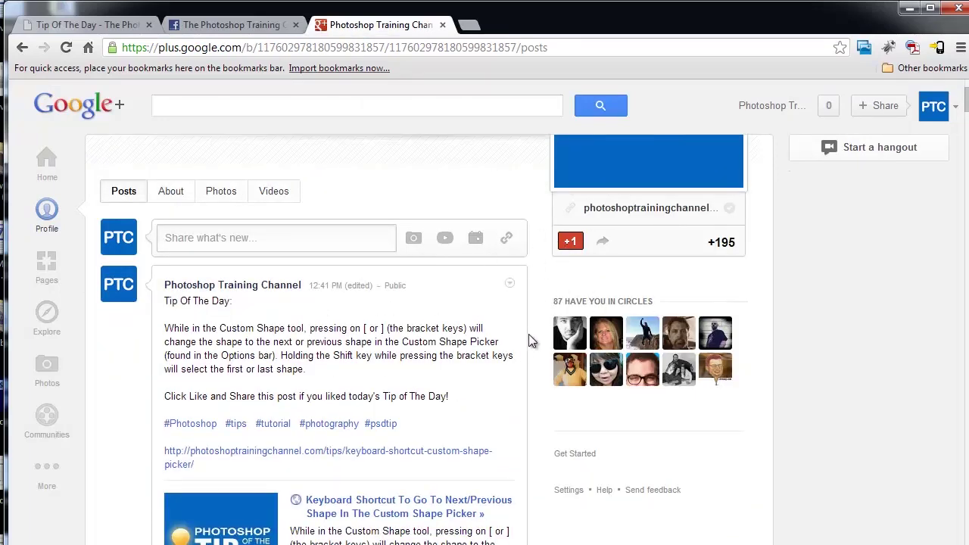
{"action": "scroll", "coordinate": [525, 352], "scroll_direction": "down", "scroll_amount": 1}
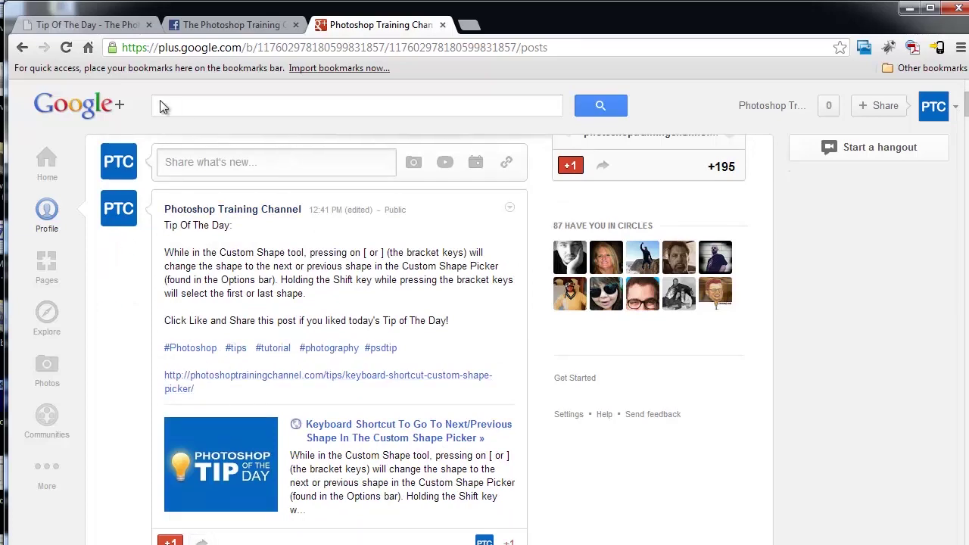
Step: Return to the tips archive page, view its Pinterest pin form, and close the form without pinning
{"action": "left_click", "coordinate": [105, 26]}
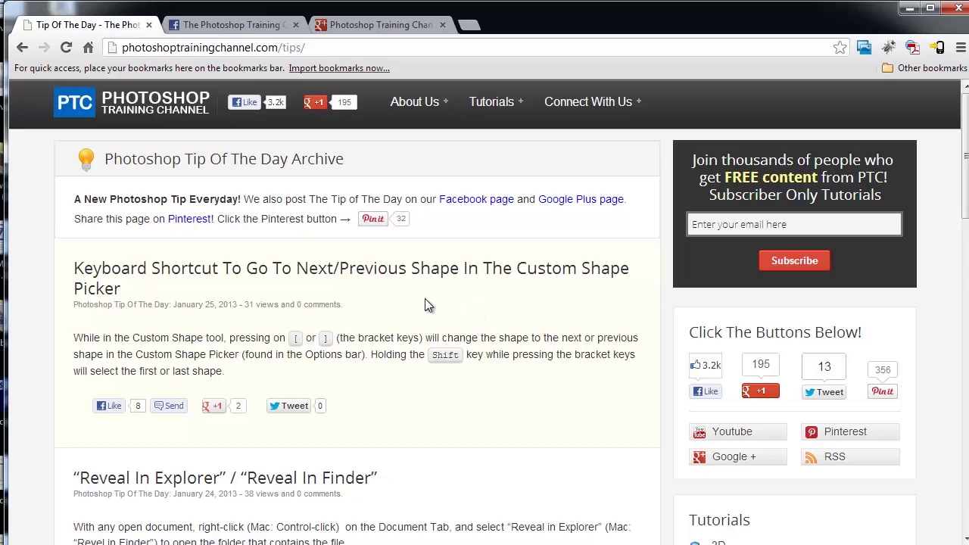
{"action": "left_click", "coordinate": [372, 227]}
{"action": "left_click_drag", "start_coordinate": [308, 24], "coordinate": [758, 115]}
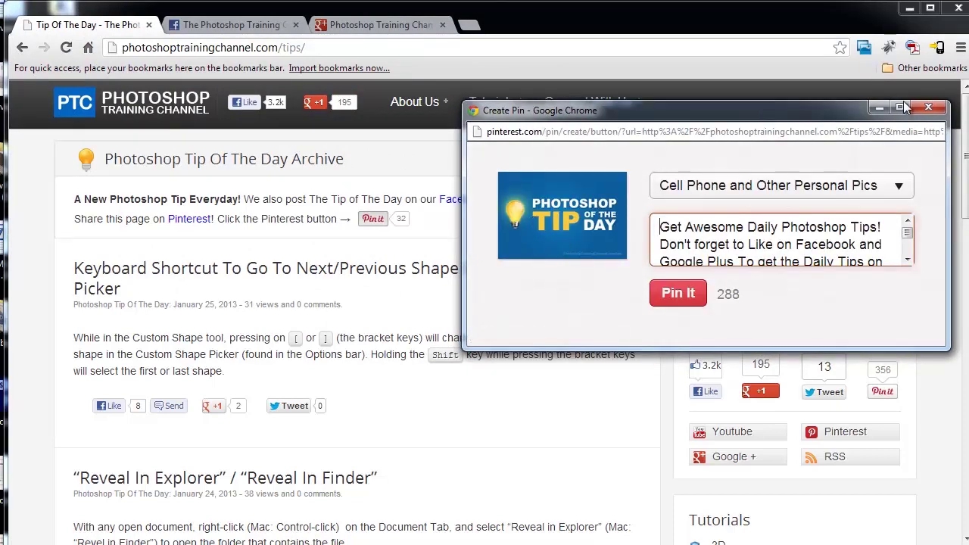
{"action": "left_click", "coordinate": [929, 107]}
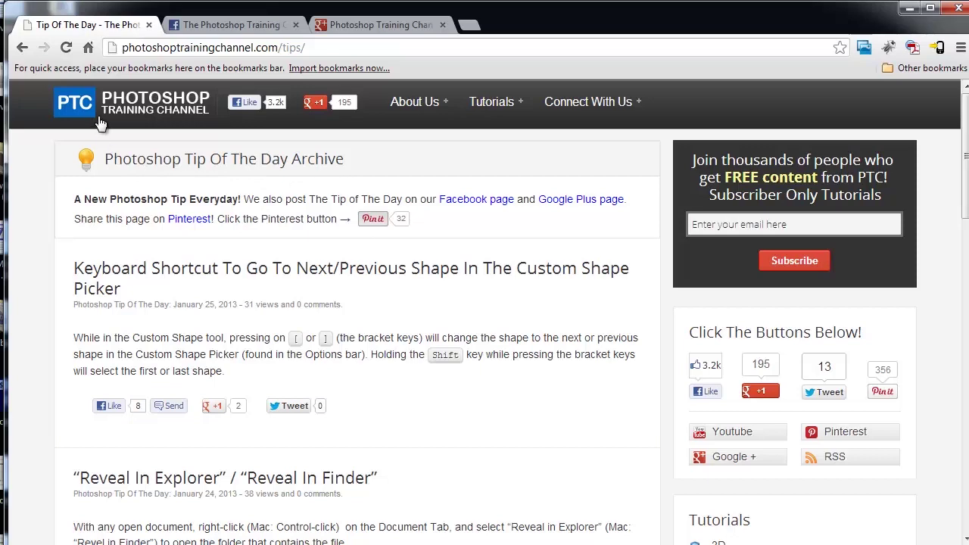
Step: Open the Tip Of The Day Archive again from the site's list of tutorial categories
{"action": "scroll", "coordinate": [575, 361], "scroll_direction": "down", "scroll_amount": 3}
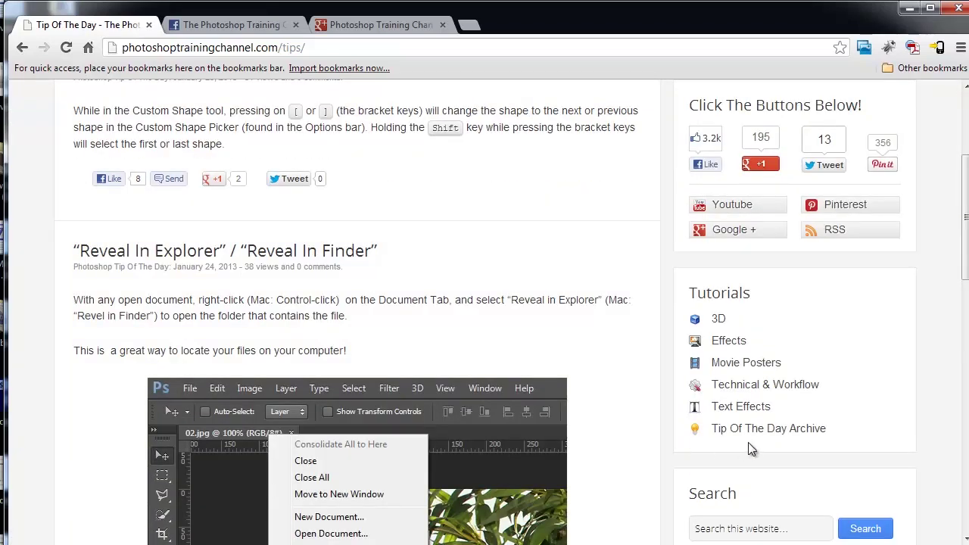
{"action": "left_click", "coordinate": [788, 441]}
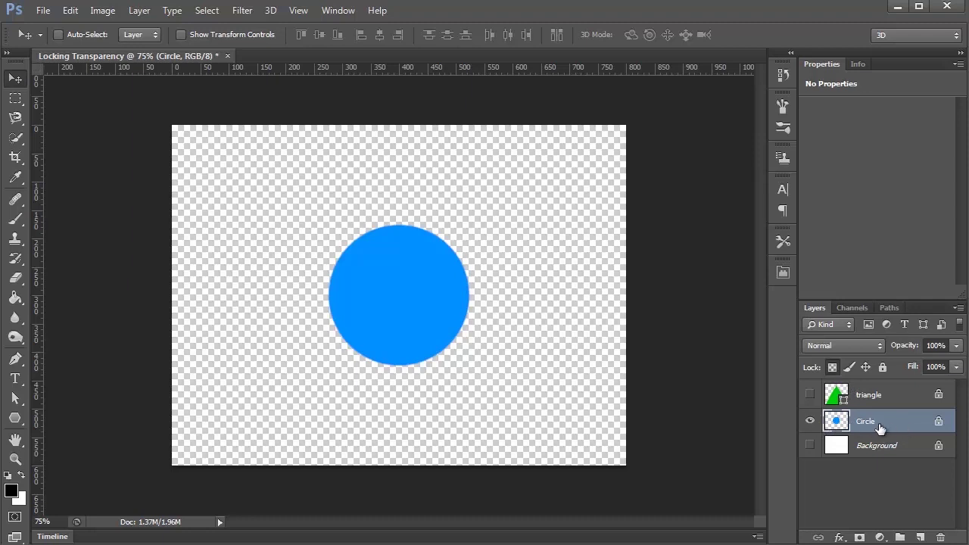
Step: Toggle the transparent-pixel lock on the Circle layer repeatedly, leaving it unlocked
{"action": "left_click", "coordinate": [833, 369]}
{"action": "key", "text": "slash"}
{"action": "key", "text": "slash"}
{"action": "key", "text": "slash"}
{"action": "key", "text": "slash"}
{"action": "key", "text": "slash"}
{"action": "key", "text": "slash"}
Step: Brush black over the circle's lower half with the layer's transparency locked, and around the canvas edges with it unlocked
{"action": "left_click", "coordinate": [15, 220]}
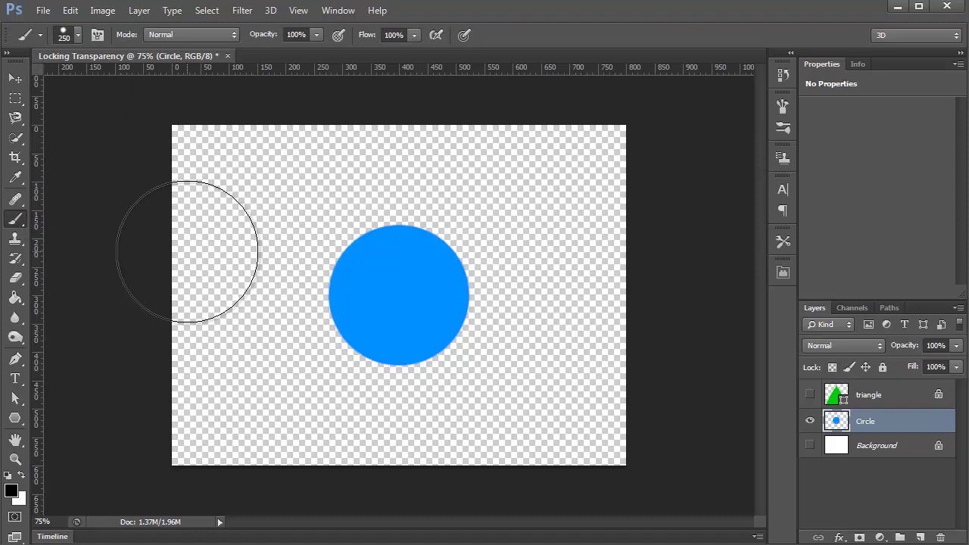
{"action": "key", "text": "slash"}
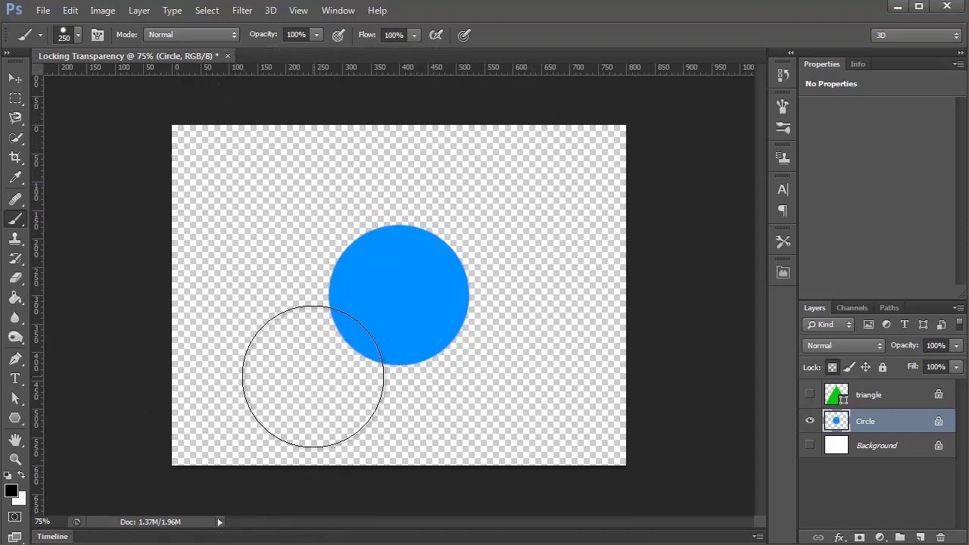
{"action": "left_click_drag", "start_coordinate": [367, 369], "coordinate": [522, 370]}
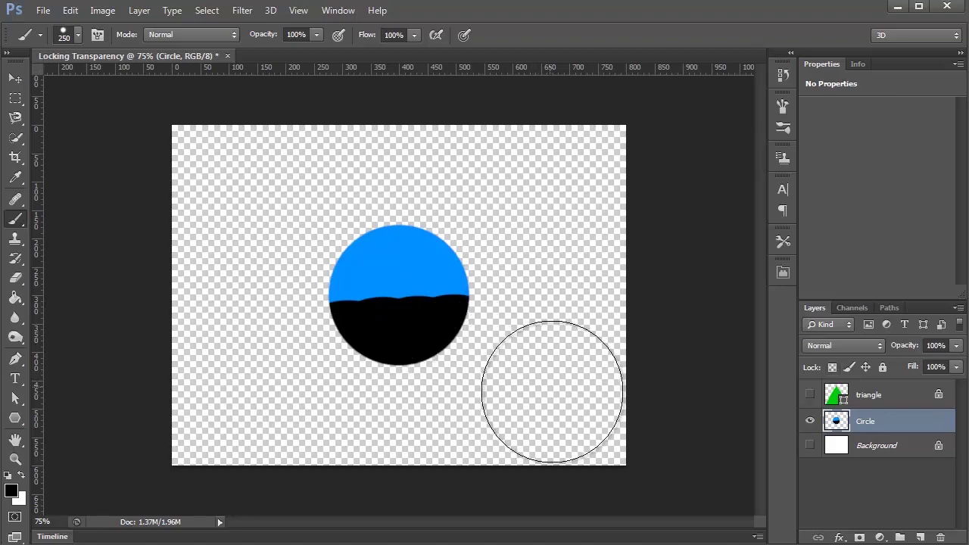
{"action": "mouse_move", "coordinate": [577, 425]}
{"action": "left_mouse_down"}
{"action": "mouse_move", "coordinate": [593, 406]}
{"action": "mouse_move", "coordinate": [602, 183]}
{"action": "mouse_move", "coordinate": [563, 145]}
{"action": "mouse_move", "coordinate": [502, 120]}
{"action": "mouse_move", "coordinate": [395, 109]}
{"action": "mouse_move", "coordinate": [264, 121]}
{"action": "mouse_move", "coordinate": [220, 136]}
{"action": "mouse_move", "coordinate": [188, 174]}
{"action": "mouse_move", "coordinate": [179, 256]}
{"action": "mouse_move", "coordinate": [177, 368]}
{"action": "mouse_move", "coordinate": [198, 429]}
{"action": "mouse_move", "coordinate": [258, 449]}
{"action": "mouse_move", "coordinate": [510, 465]}
{"action": "left_mouse_up"}
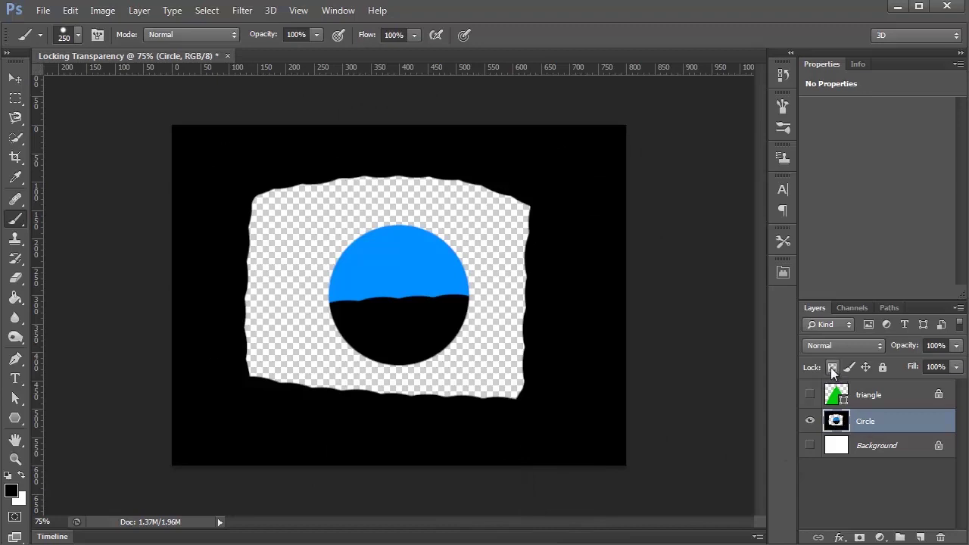
Step: Hide the Circle layer, and select and show the triangle layer
{"action": "left_click", "coordinate": [810, 421]}
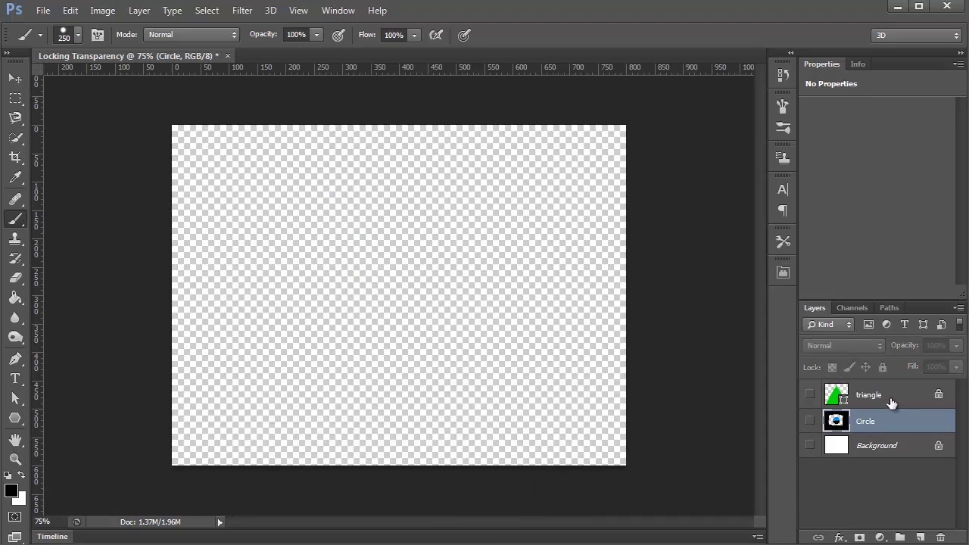
{"action": "left_click", "coordinate": [891, 403]}
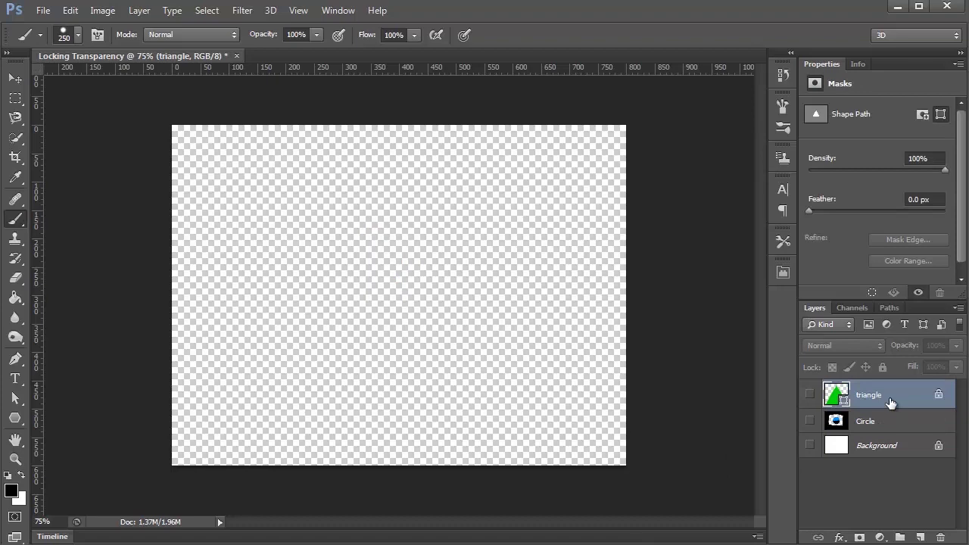
{"action": "left_click", "coordinate": [809, 395]}
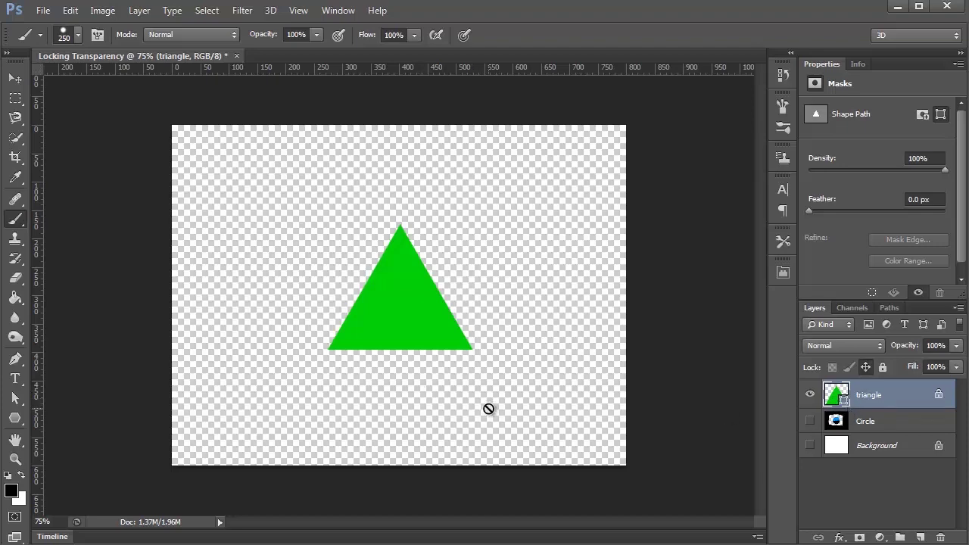
Step: Toggle the triangle layer's position lock off and on, and try to move the triangle with the Move tool
{"action": "key", "text": "slash"}
{"action": "key", "text": "slash"}
{"action": "key", "text": "v"}
{"action": "left_click_drag", "start_coordinate": [415, 314], "coordinate": [367, 299]}
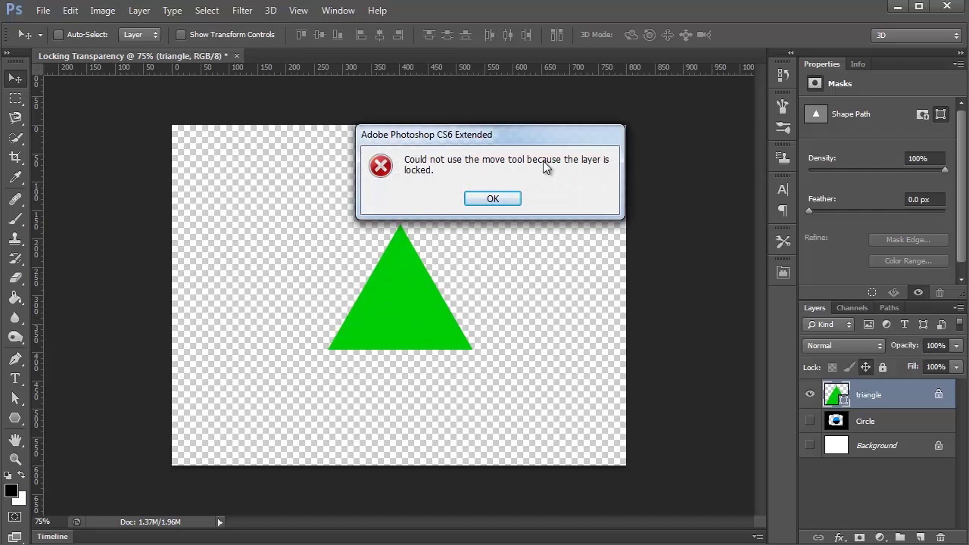
{"action": "left_click", "coordinate": [493, 198]}
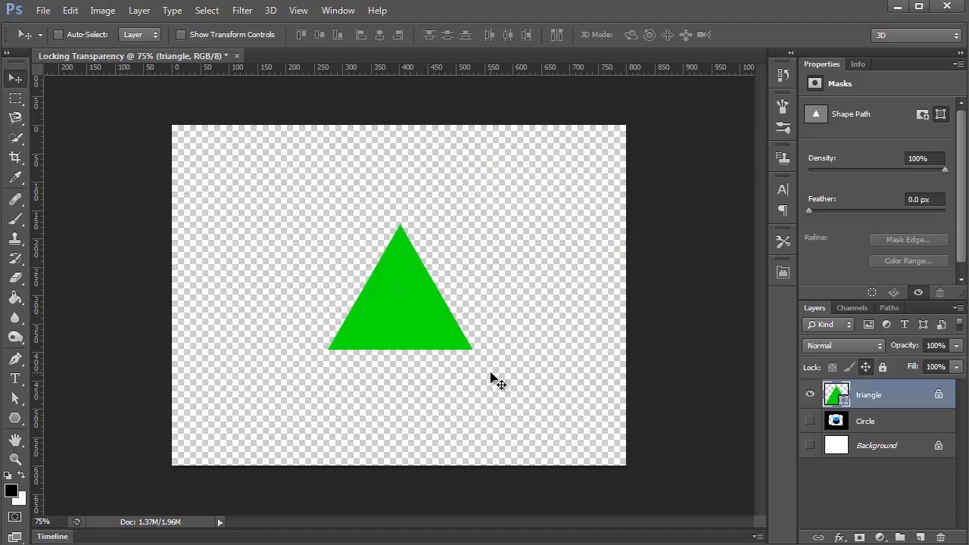
Step: Reshape the triangle by moving its three corner points outward, making it about 485 by 375 px
{"action": "key", "text": "a"}
{"action": "left_click_drag", "start_coordinate": [307, 338], "coordinate": [258, 357]}
{"action": "left_click_drag", "start_coordinate": [474, 351], "coordinate": [534, 381]}
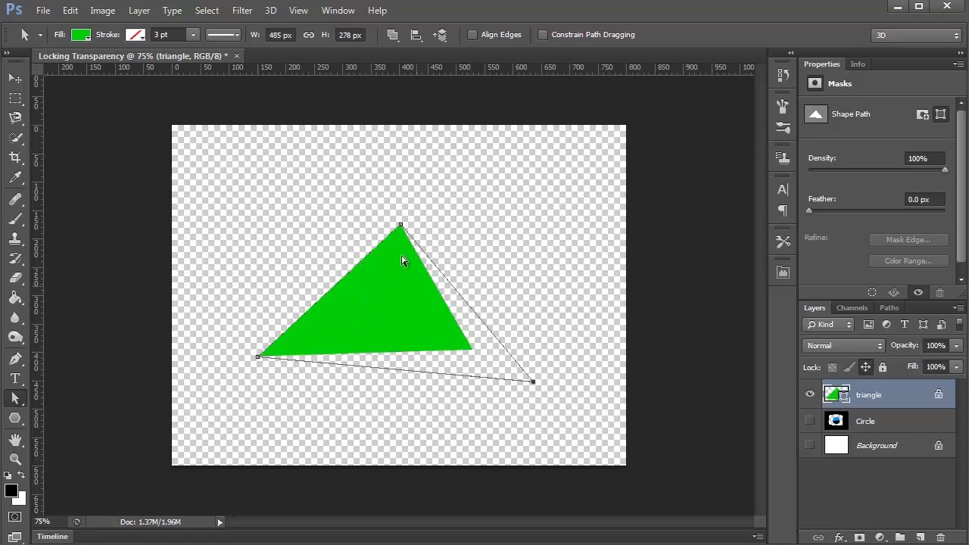
{"action": "left_click_drag", "start_coordinate": [401, 225], "coordinate": [342, 170]}
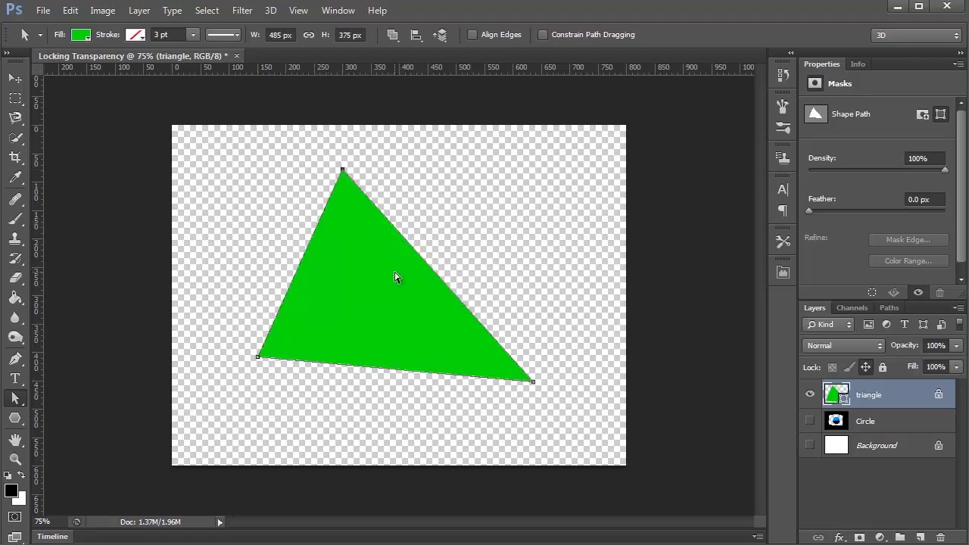
Step: Try to move the reshaped triangle with the Move tool while its position is locked
{"action": "key", "text": "v"}
{"action": "left_click", "coordinate": [611, 271]}
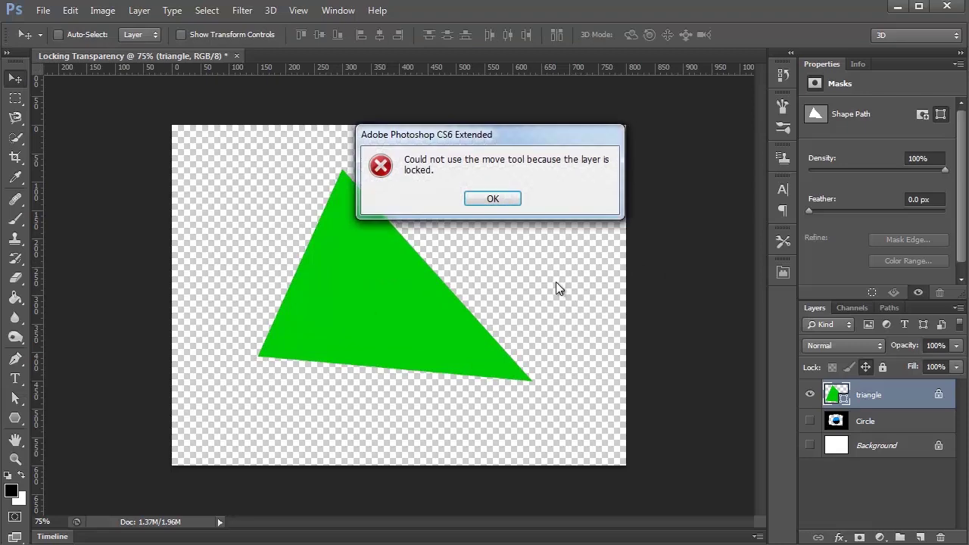
{"action": "left_click", "coordinate": [493, 199]}
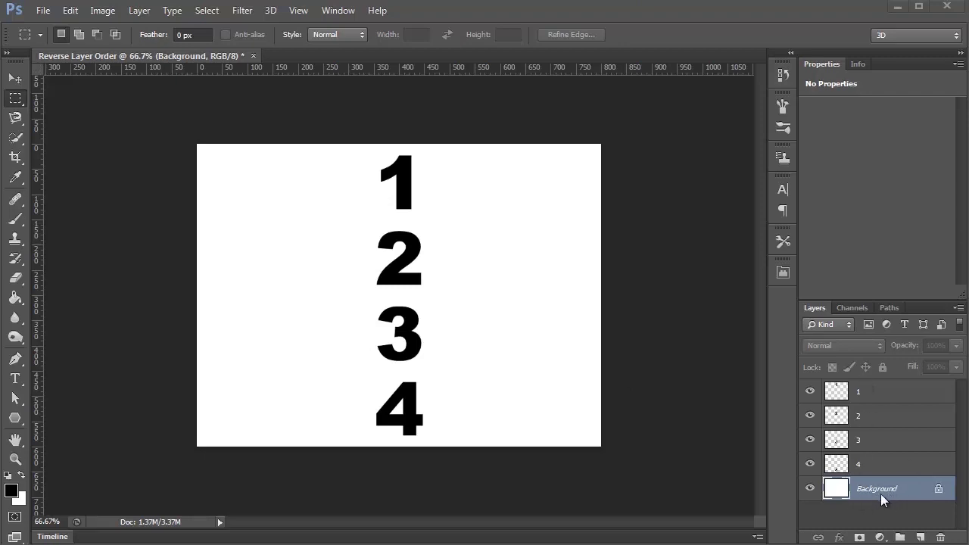
Step: Hide and show layers 1 to 4 individually to examine which number each layer holds
{"action": "left_click", "coordinate": [810, 395]}
{"action": "left_click", "coordinate": [810, 395]}
{"action": "left_click", "coordinate": [810, 419]}
{"action": "left_click", "coordinate": [810, 419]}
{"action": "left_click", "coordinate": [811, 440]}
{"action": "left_click", "coordinate": [811, 440]}
{"action": "left_click", "coordinate": [811, 464]}
{"action": "left_click", "coordinate": [810, 463]}
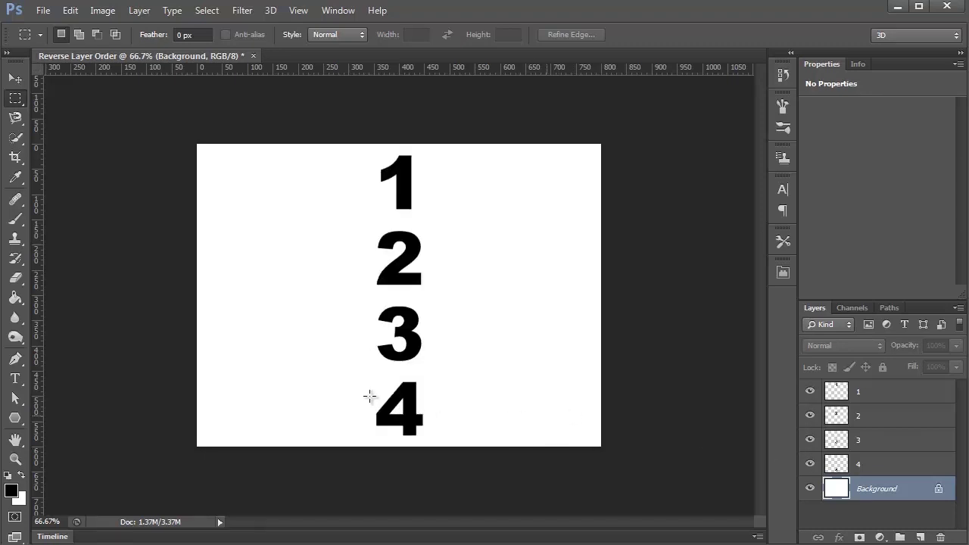
{"action": "left_click", "coordinate": [810, 465]}
{"action": "left_click", "coordinate": [809, 466]}
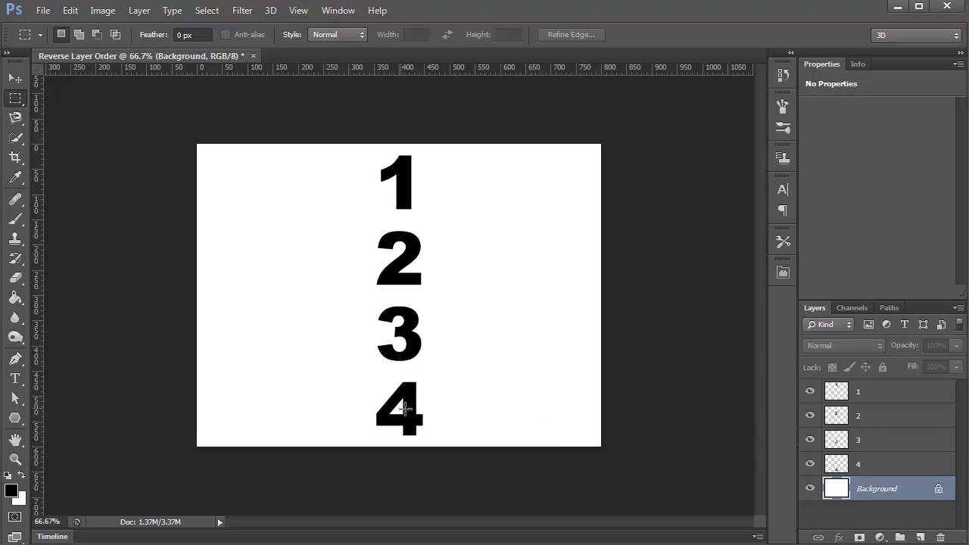
Step: Select layers 1 to 4 and reverse their stacking order
{"action": "left_click", "coordinate": [869, 467]}
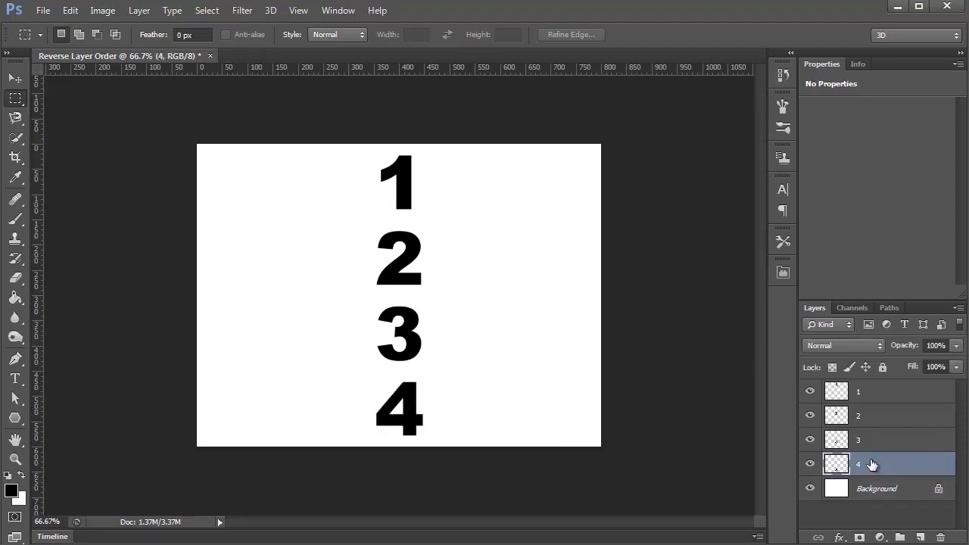
{"action": "left_click", "coordinate": [868, 399], "text": "shift"}
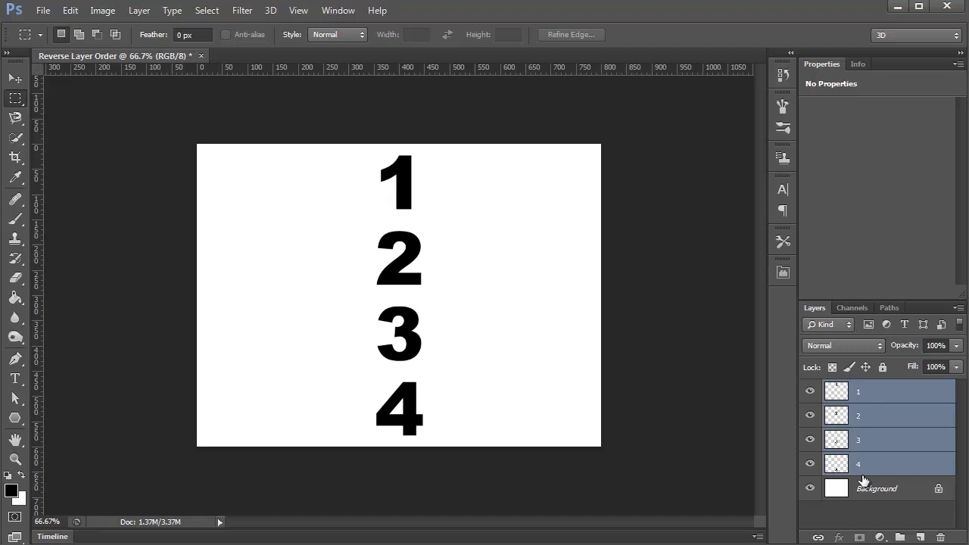
{"action": "left_click", "coordinate": [139, 12]}
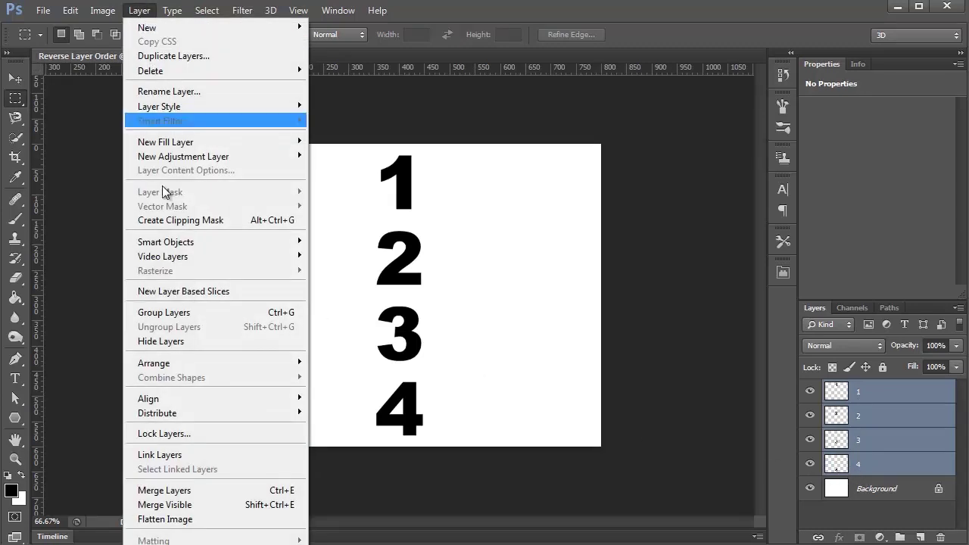
{"action": "mouse_move", "coordinate": [210, 360]}
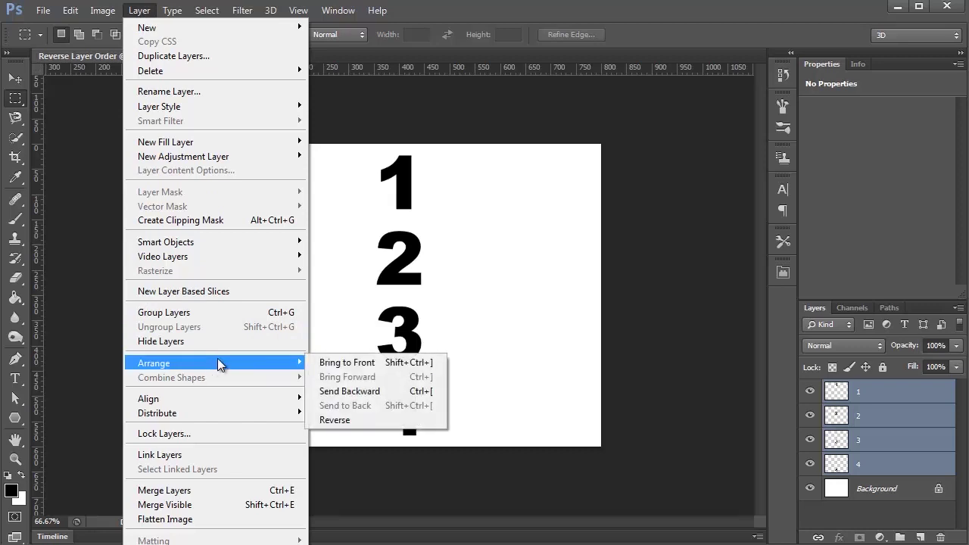
{"action": "left_click", "coordinate": [358, 419]}
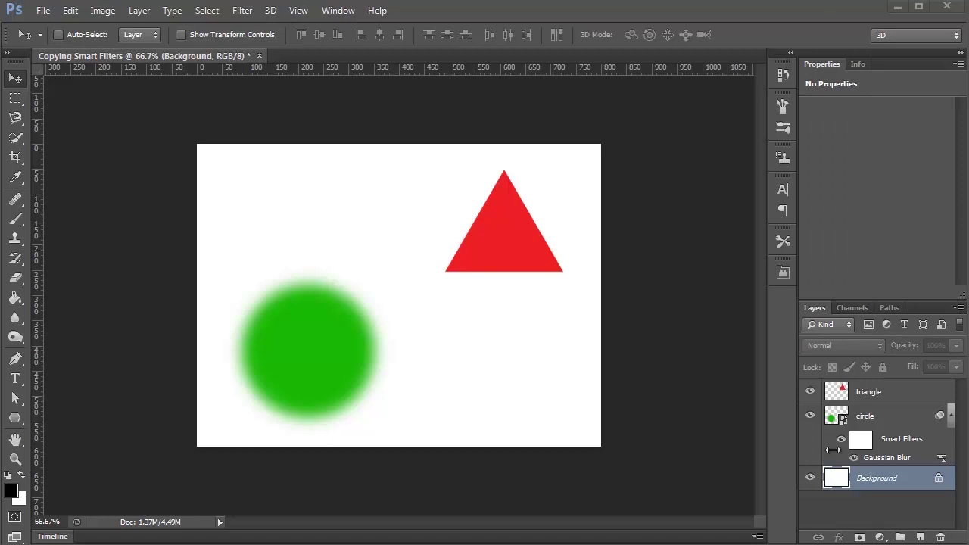
Step: Preview the circle's Gaussian Blur smart filter with a radius of 1.8 pixels, discarding the change
{"action": "left_click", "coordinate": [903, 450]}
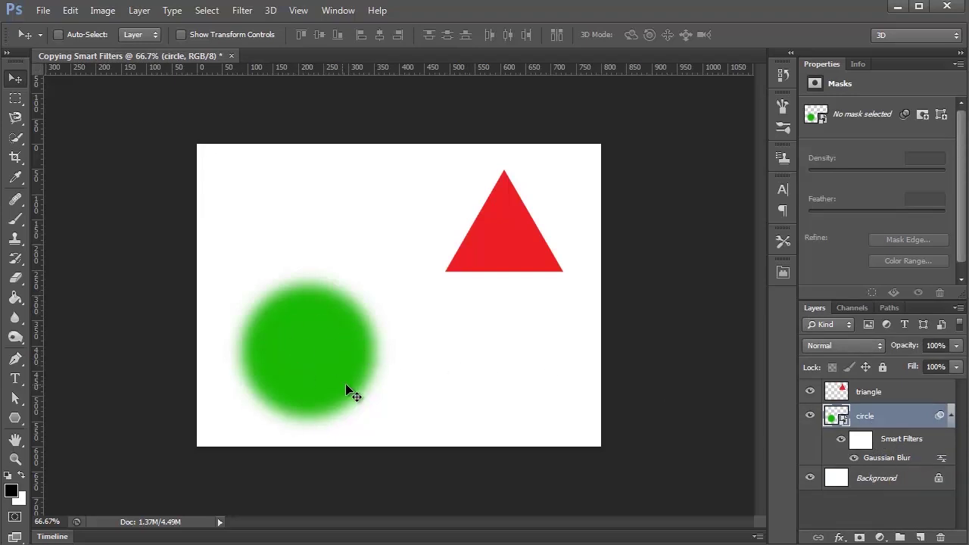
{"action": "double_click", "coordinate": [894, 459]}
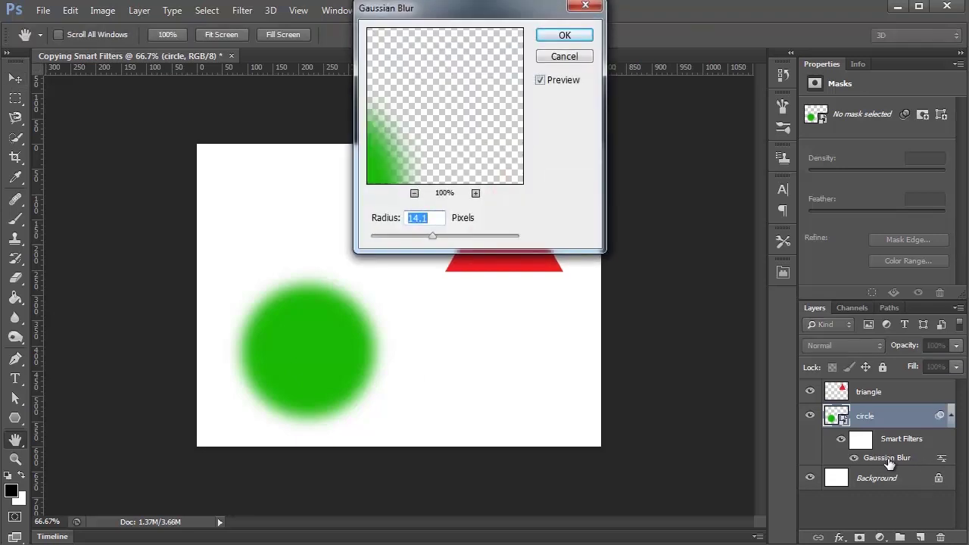
{"action": "left_click_drag", "start_coordinate": [439, 11], "coordinate": [602, 64]}
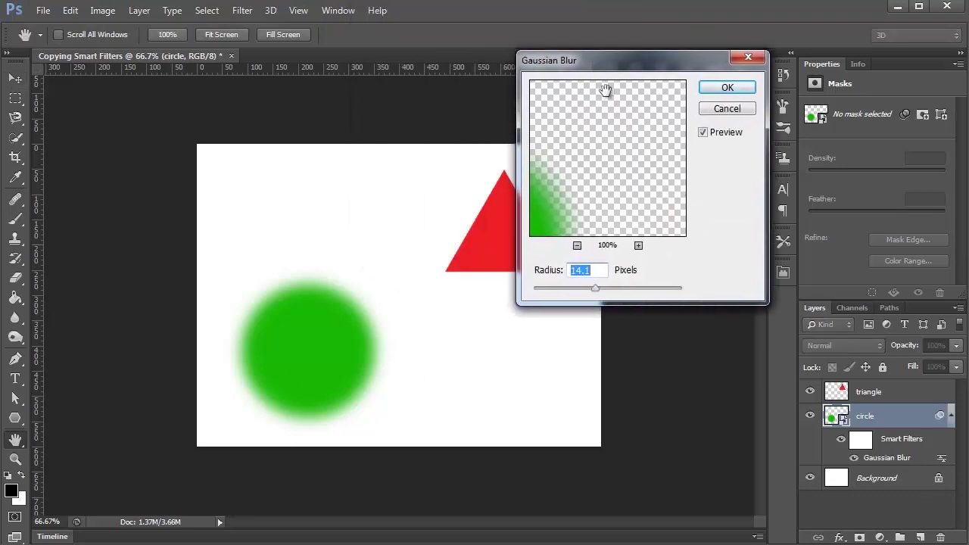
{"action": "left_click_drag", "start_coordinate": [598, 290], "coordinate": [548, 292]}
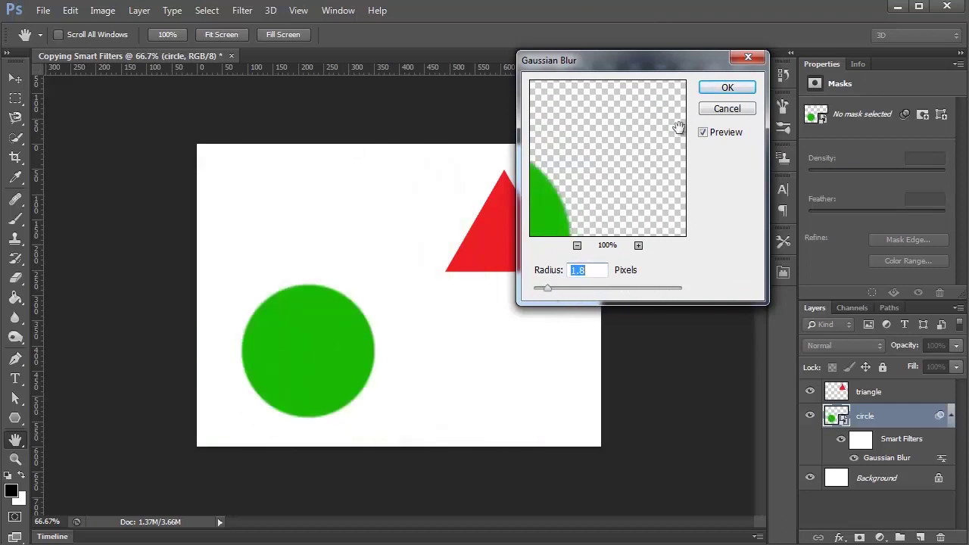
{"action": "left_click", "coordinate": [724, 110]}
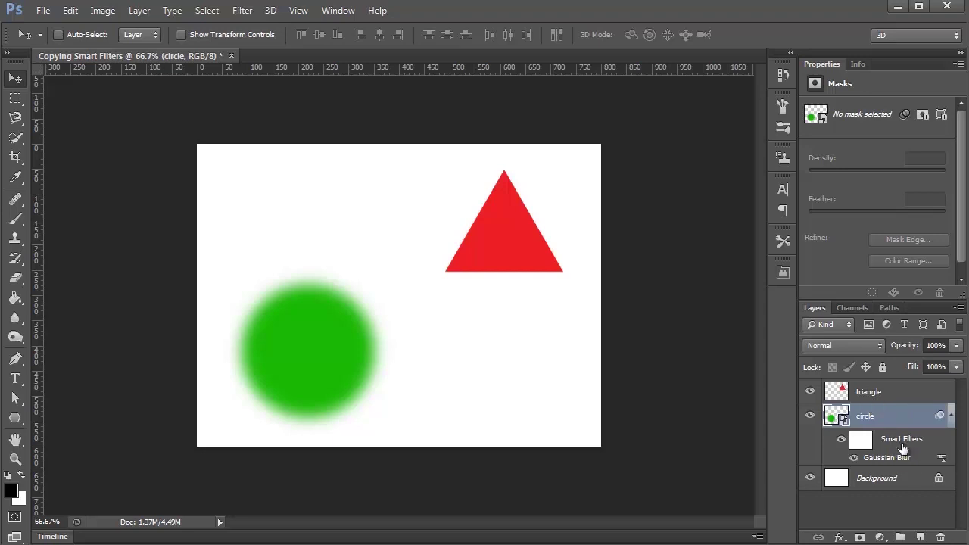
Step: Convert the triangle layer to a smart object so that it can receive smart filters
{"action": "left_click_drag", "start_coordinate": [908, 446], "coordinate": [900, 400]}
{"action": "left_click", "coordinate": [899, 400]}
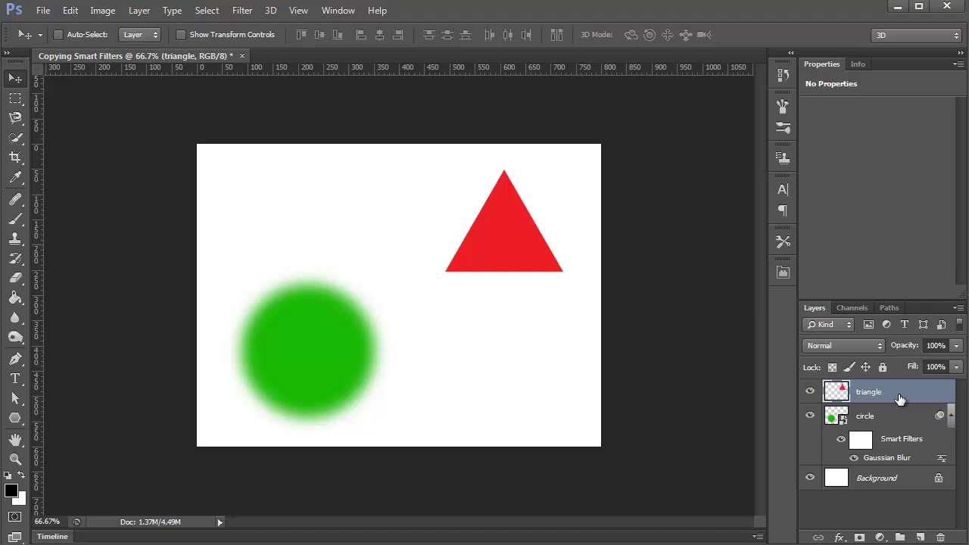
{"action": "right_click", "coordinate": [899, 396]}
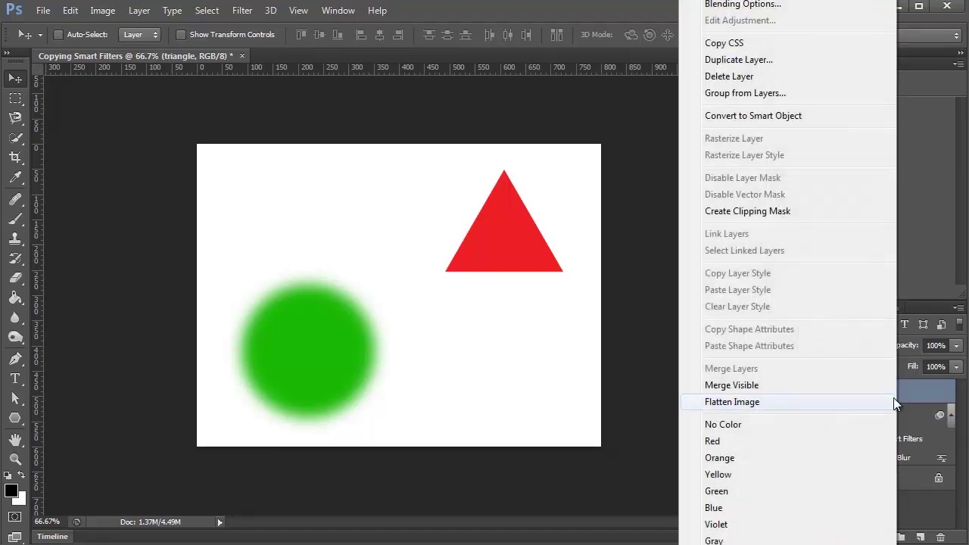
{"action": "left_click", "coordinate": [769, 116]}
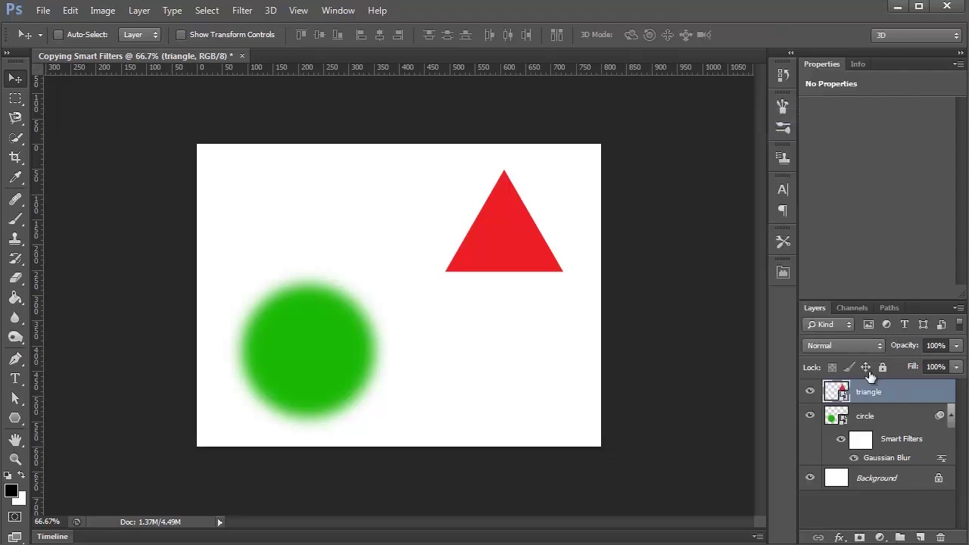
Step: Copy the circle layer's smart filters onto the triangle layer and expand the triangle's filter list
{"action": "left_click", "coordinate": [903, 446]}
{"action": "left_click_drag", "start_coordinate": [909, 447], "coordinate": [885, 398]}
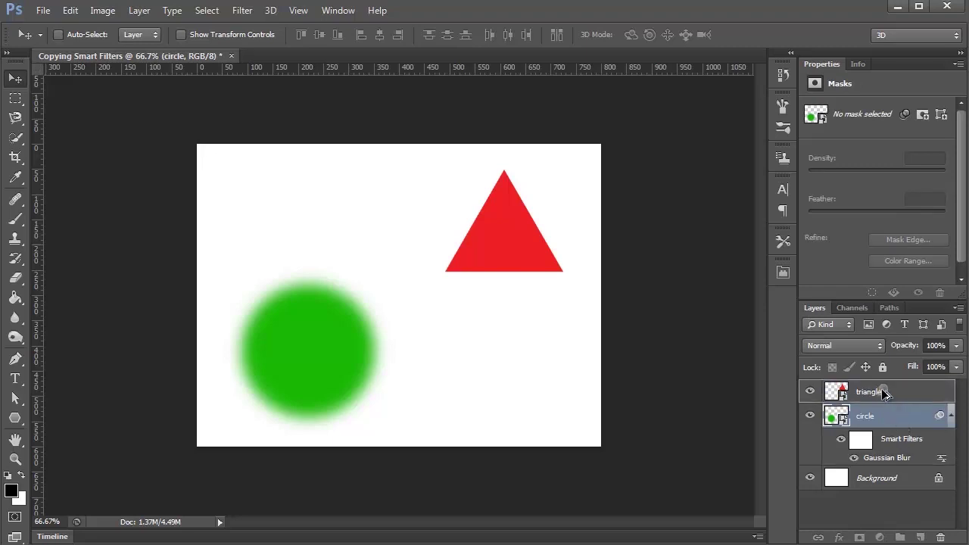
{"action": "left_click_drag", "start_coordinate": [884, 392], "coordinate": [885, 393]}
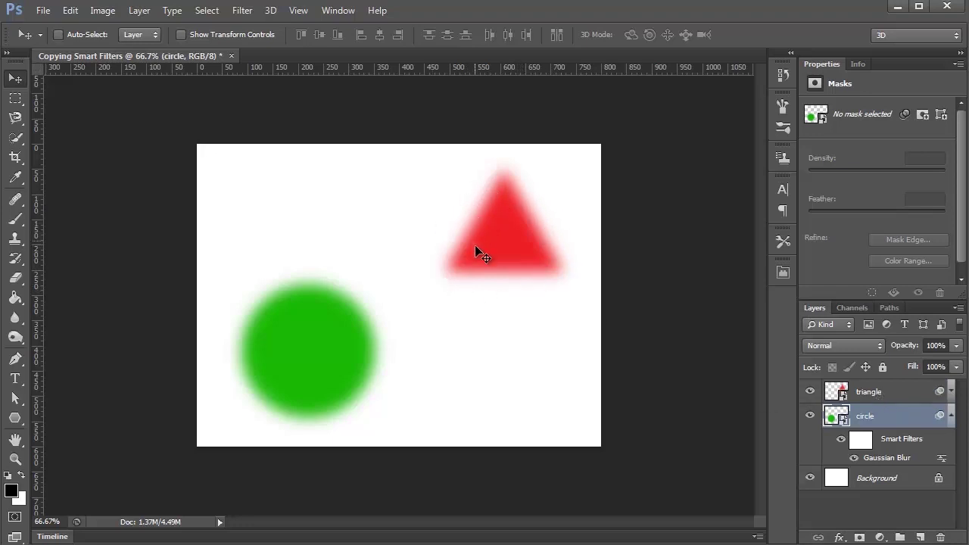
{"action": "left_click", "coordinate": [952, 391]}
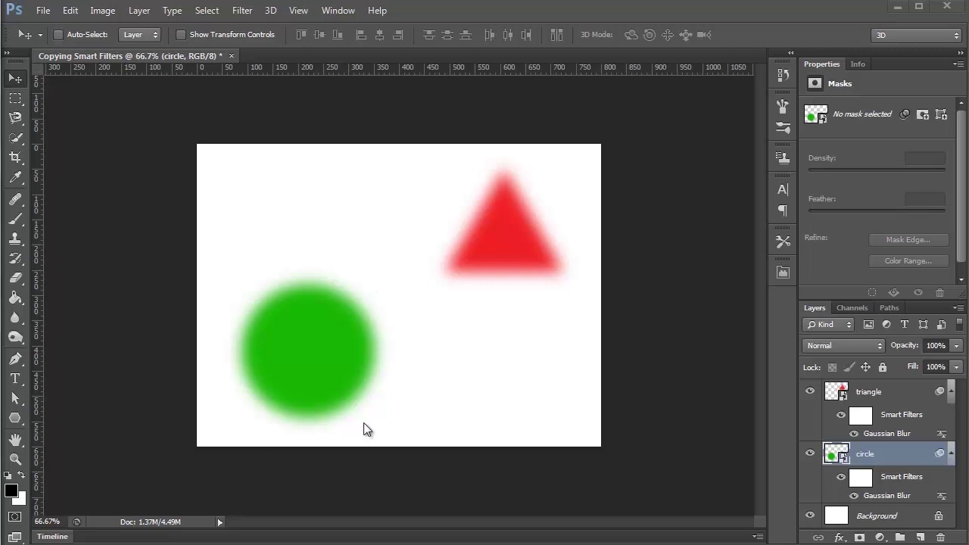
Step: Duplicate the triangle layer and open the smart object contents of the duplicate for editing
{"action": "left_click", "coordinate": [889, 399]}
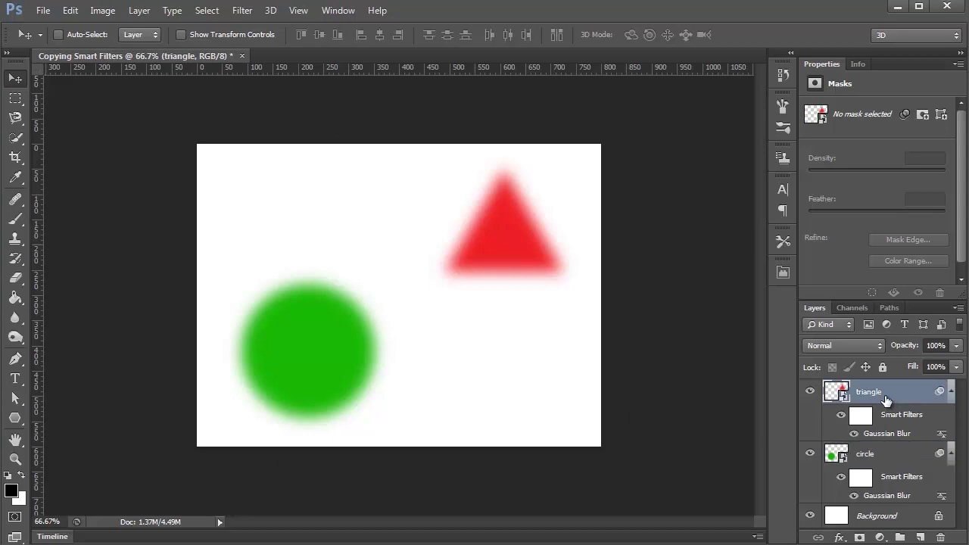
{"action": "key", "text": "ctrl+j"}
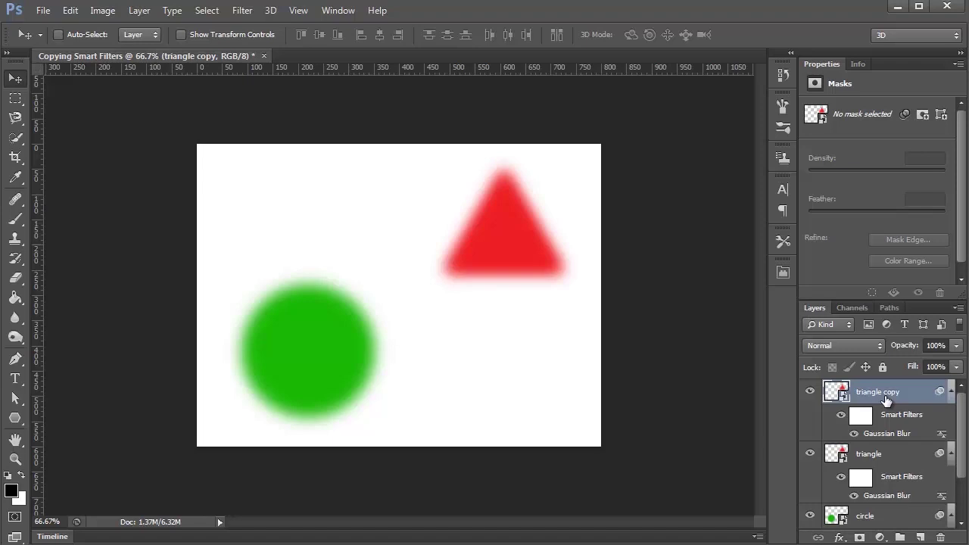
{"action": "double_click", "coordinate": [836, 395]}
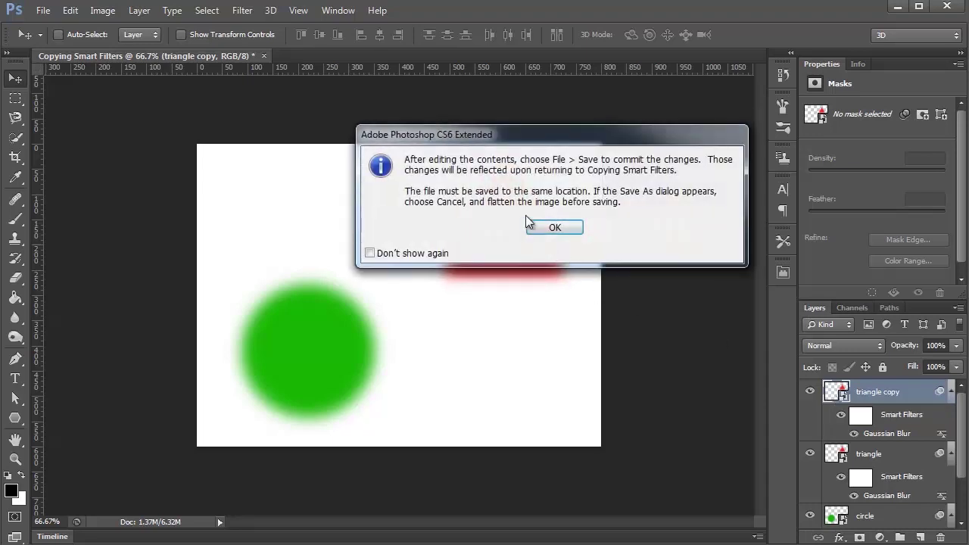
{"action": "left_click", "coordinate": [546, 228]}
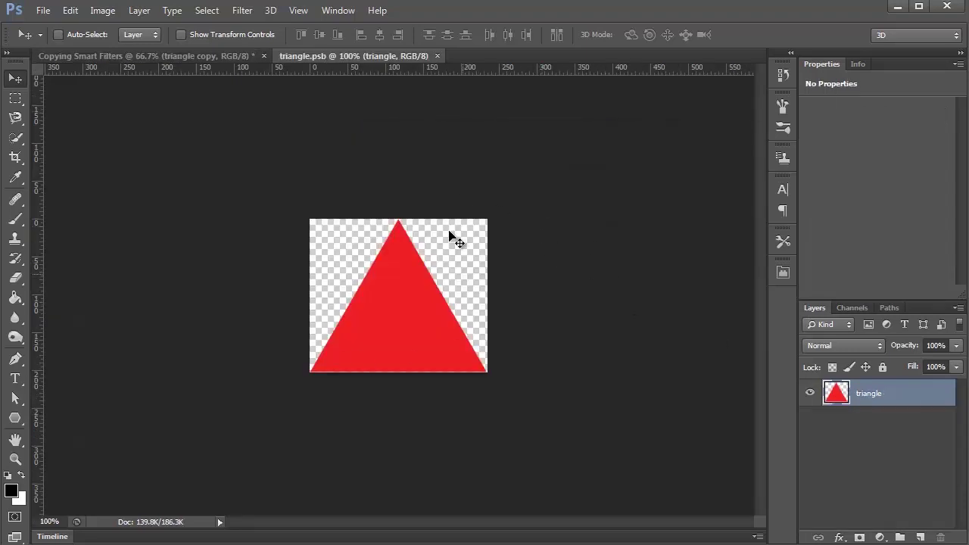
Step: Add a blue #1f94ed Color Overlay to the triangle in triangle.psb, save it, and return to the Copying Smart Filters document
{"action": "double_click", "coordinate": [937, 405]}
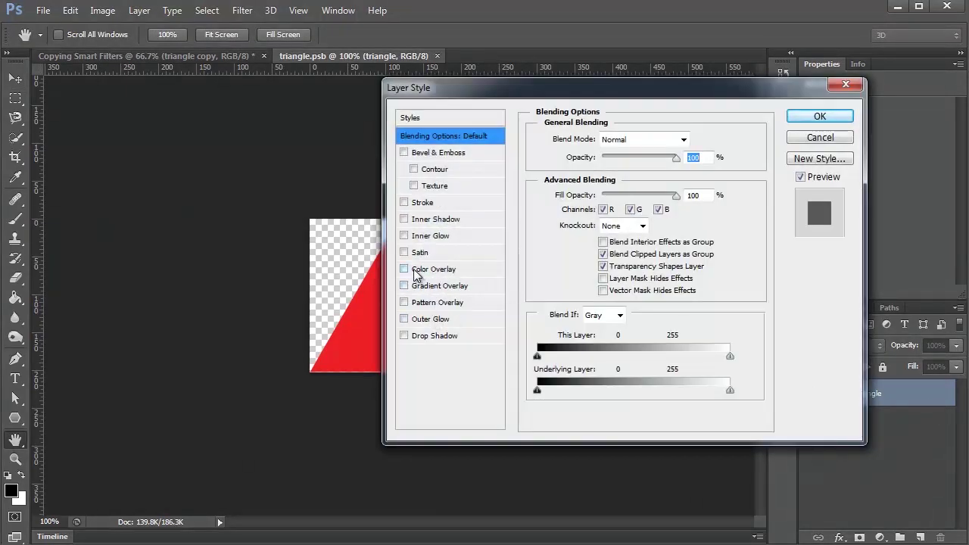
{"action": "left_click", "coordinate": [454, 269]}
{"action": "left_click", "coordinate": [695, 140]}
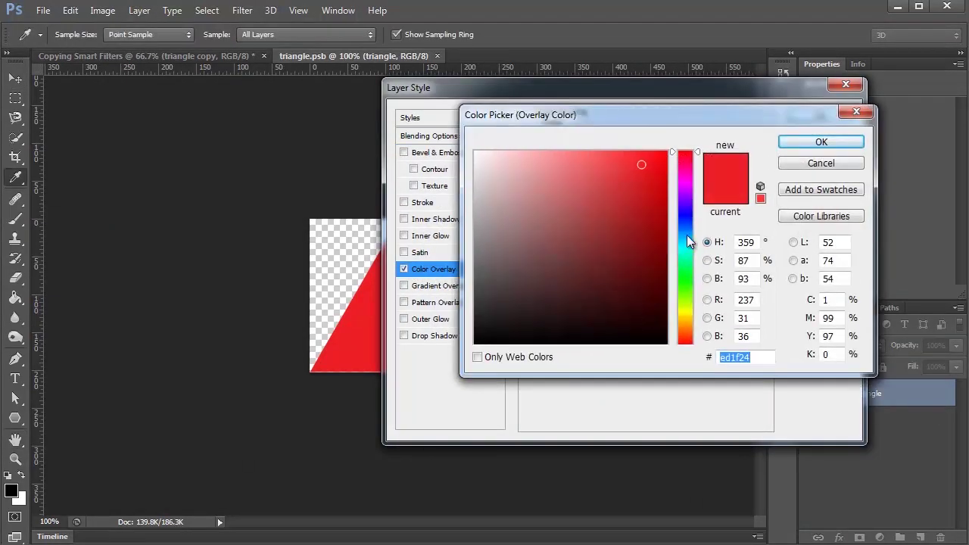
{"action": "left_click", "coordinate": [687, 236]}
{"action": "left_click", "coordinate": [818, 141]}
{"action": "key", "text": "Return"}
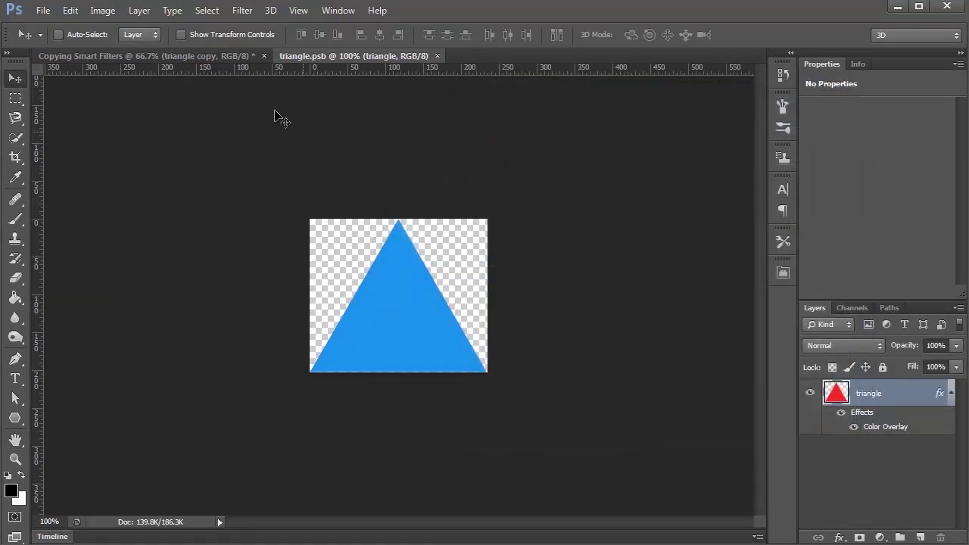
{"action": "left_click", "coordinate": [163, 55]}
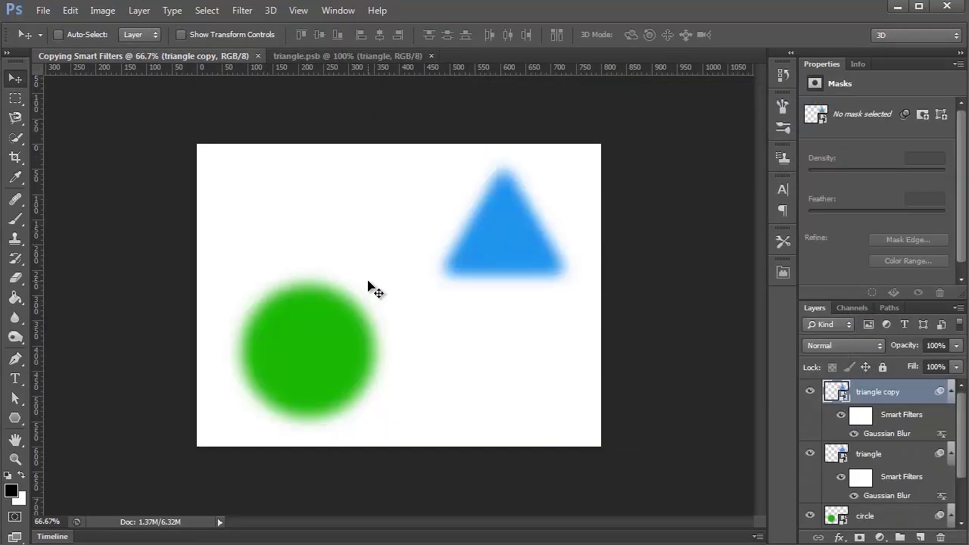
Step: Move the triangle copy above the circle and shift the original triangle slightly upward, level with it
{"action": "left_click_drag", "start_coordinate": [516, 235], "coordinate": [294, 225]}
{"action": "left_click", "coordinate": [895, 459]}
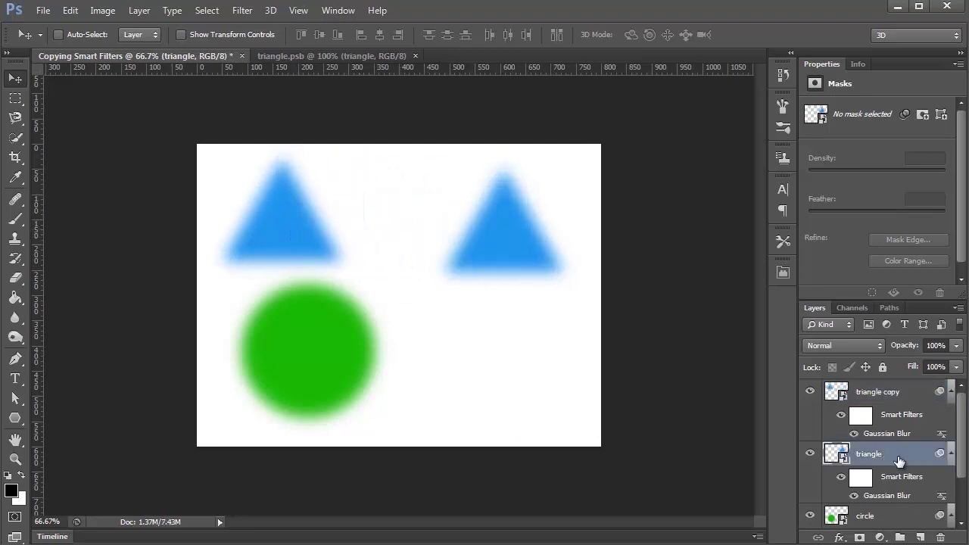
{"action": "left_click_drag", "start_coordinate": [507, 297], "coordinate": [511, 224]}
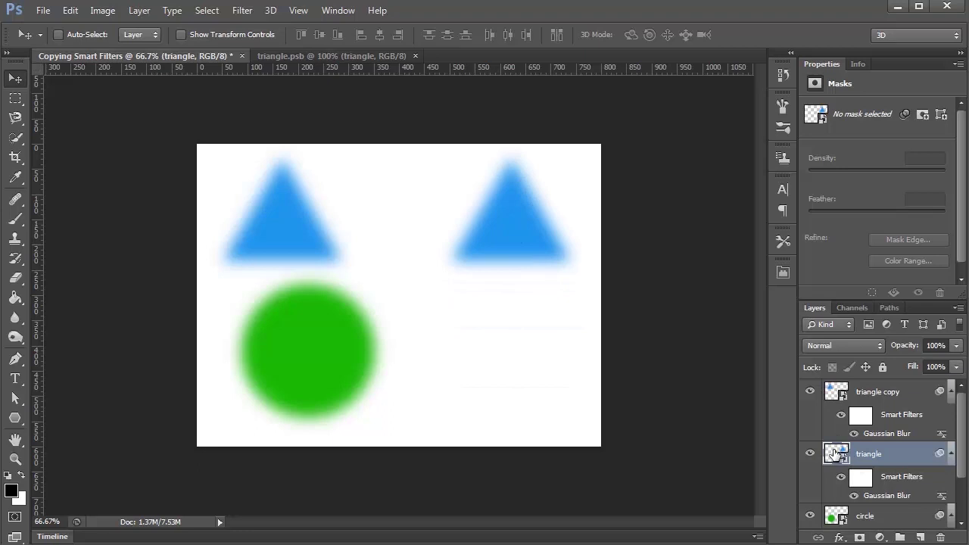
Step: Create a new smart object via copy from the triangle layer and place it below the original triangle, beside the circle
{"action": "scroll", "coordinate": [871, 439], "scroll_direction": "down", "scroll_amount": 1}
{"action": "right_click", "coordinate": [891, 420]}
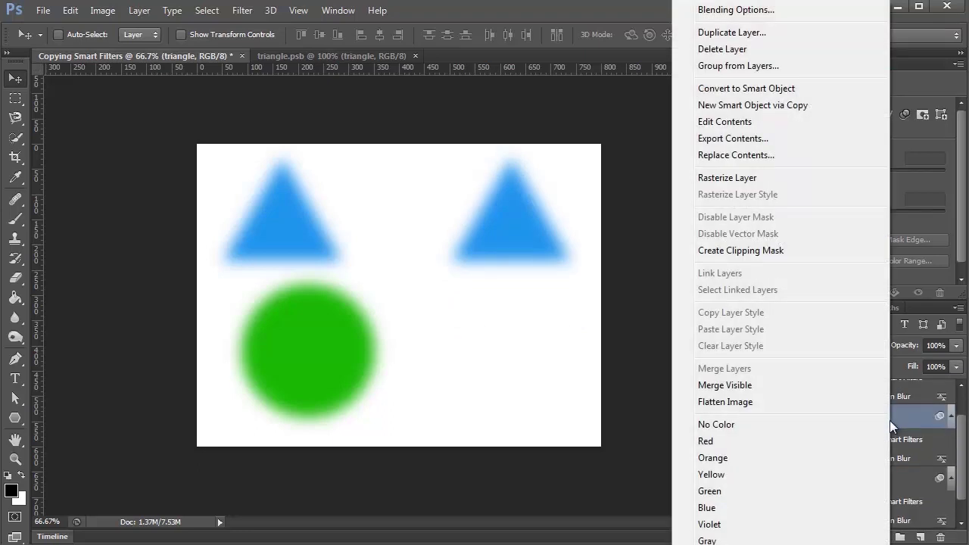
{"action": "left_click", "coordinate": [766, 106]}
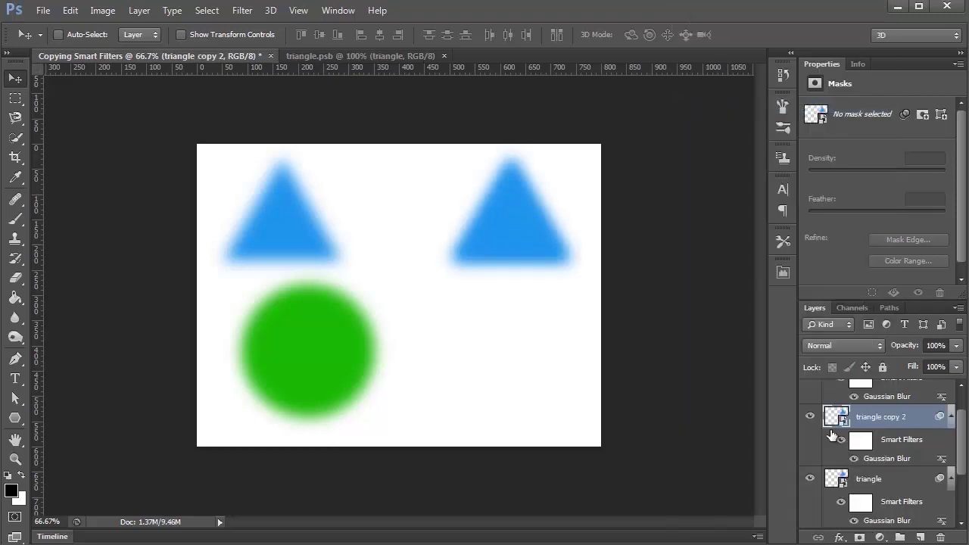
{"action": "left_click", "coordinate": [810, 418]}
{"action": "scroll", "coordinate": [809, 428], "scroll_direction": "up", "scroll_amount": 1}
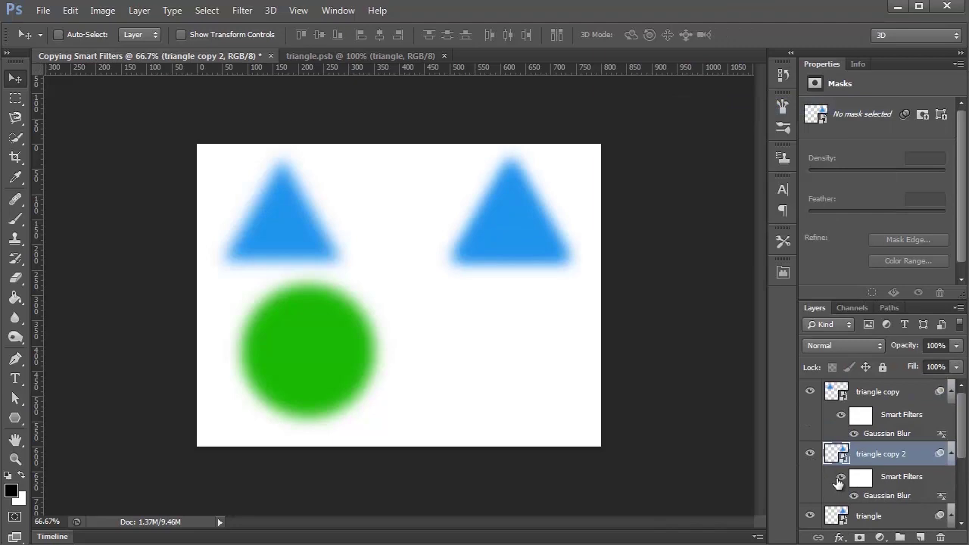
{"action": "left_click_drag", "start_coordinate": [492, 250], "coordinate": [497, 387]}
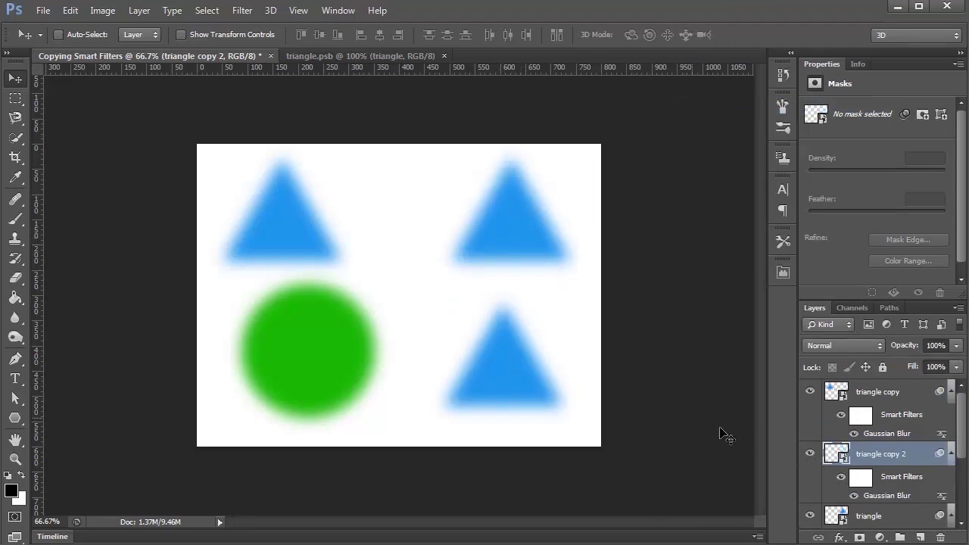
Step: Open the smart object contents of the original triangle layer for editing
{"action": "left_click", "coordinate": [836, 518]}
{"action": "double_click", "coordinate": [837, 483]}
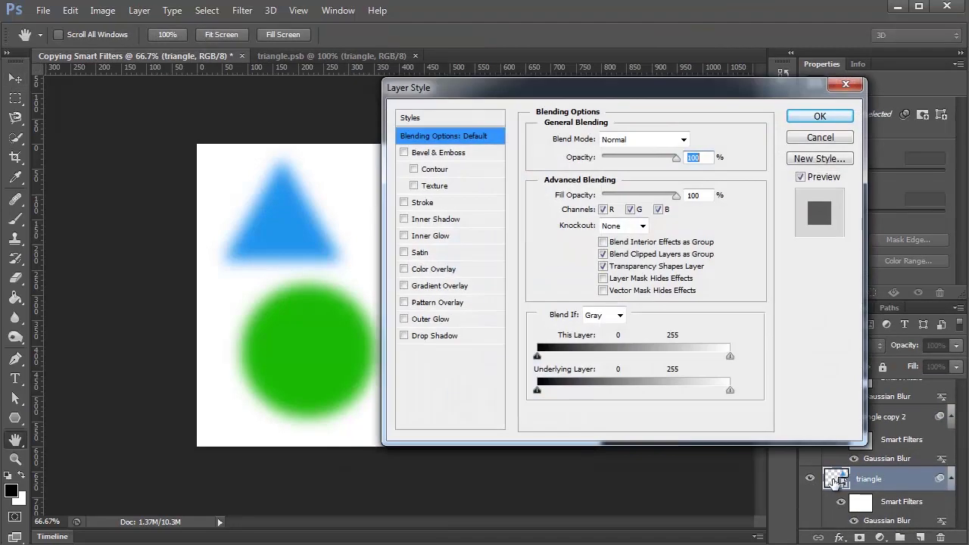
{"action": "left_click", "coordinate": [822, 138]}
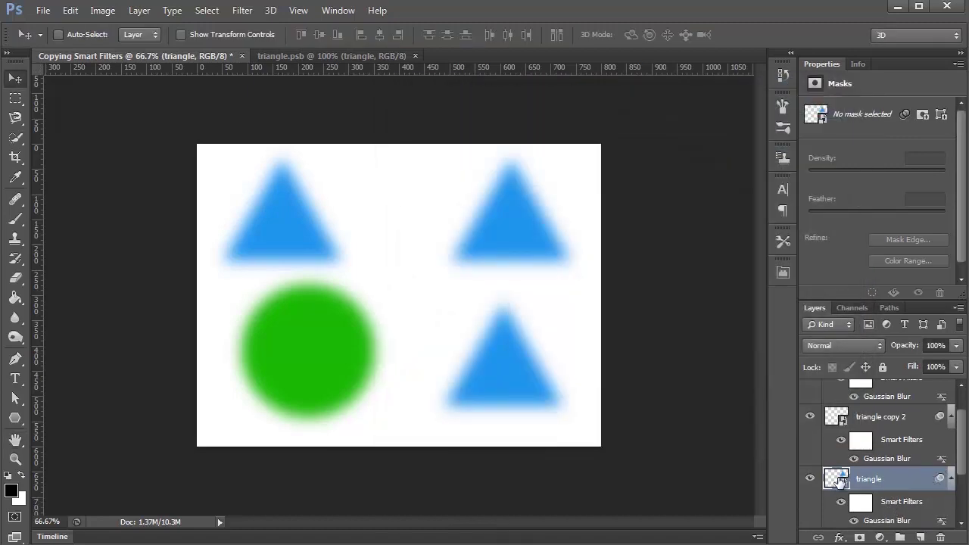
{"action": "double_click", "coordinate": [838, 479]}
{"action": "left_click", "coordinate": [556, 228]}
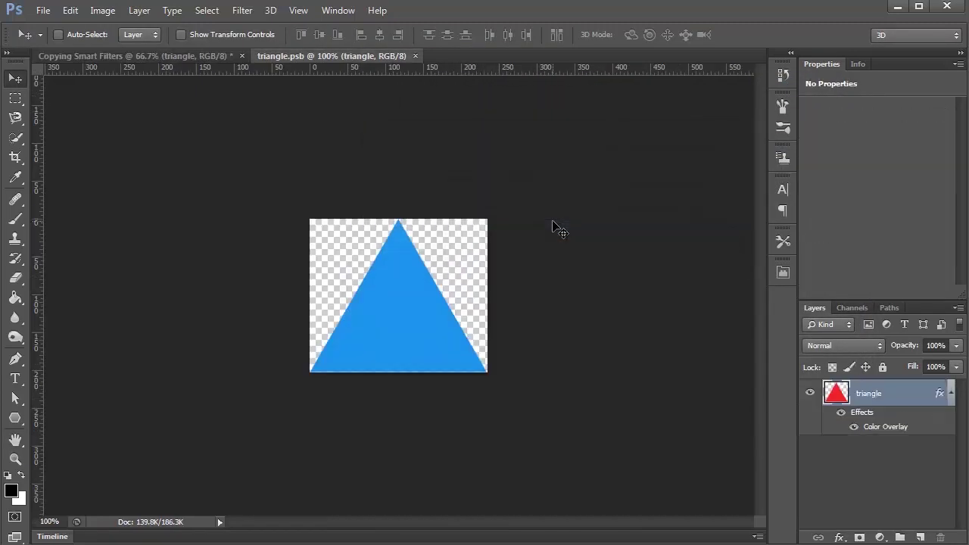
Step: Change the triangle's Color Overlay to magenta #de00ff, save triangle.psb, and return to the Copying Smart Filters document
{"action": "double_click", "coordinate": [918, 399]}
{"action": "left_click", "coordinate": [435, 269]}
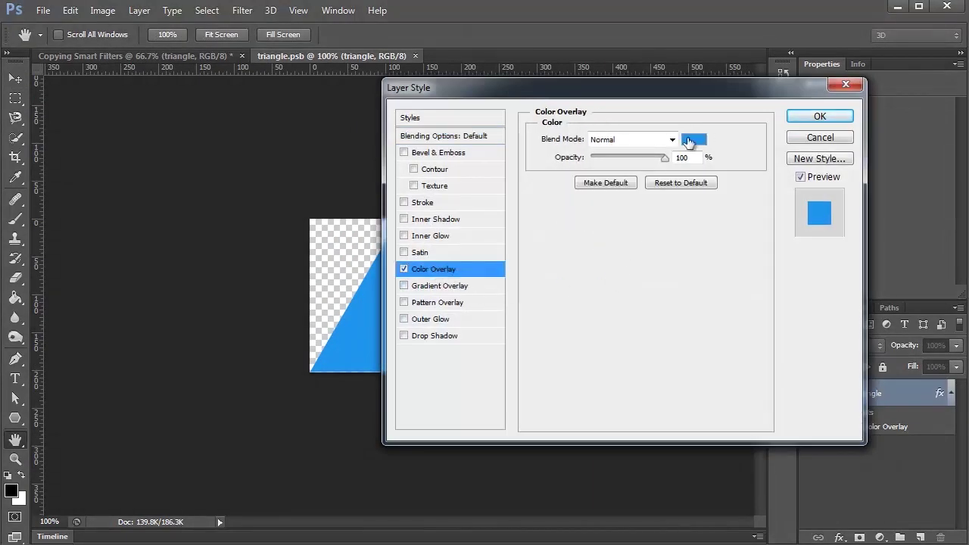
{"action": "left_click", "coordinate": [696, 140]}
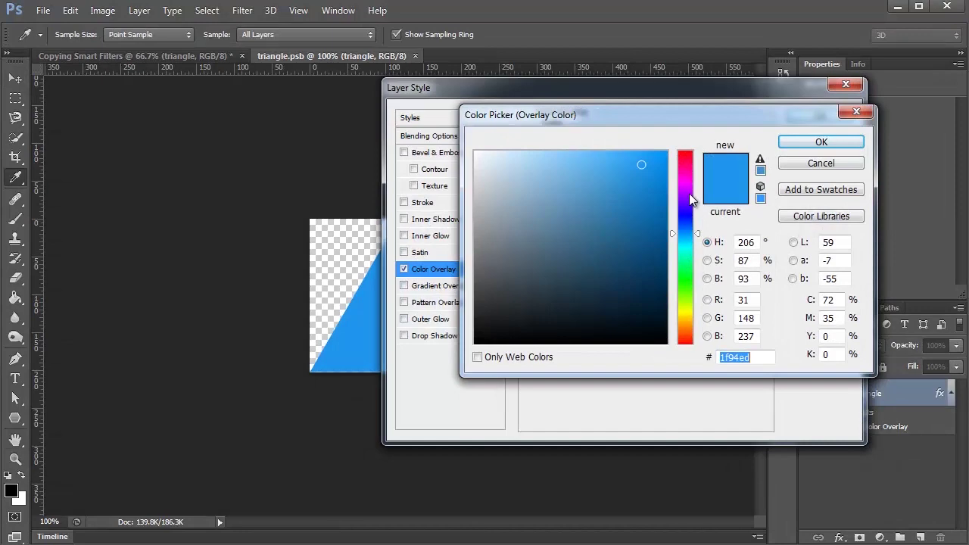
{"action": "left_click_drag", "start_coordinate": [690, 215], "coordinate": [692, 190]}
{"action": "left_click_drag", "start_coordinate": [641, 163], "coordinate": [677, 151]}
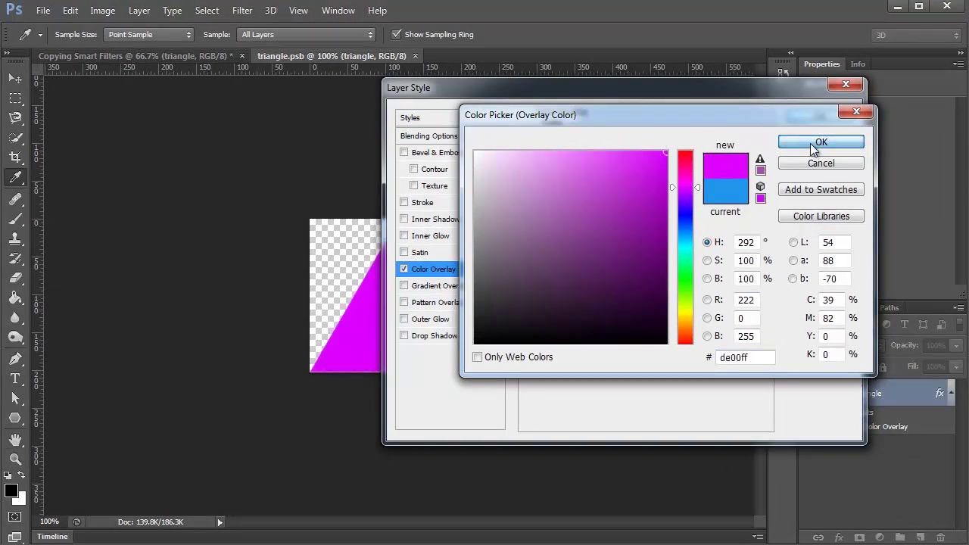
{"action": "left_click", "coordinate": [813, 144]}
{"action": "left_click", "coordinate": [803, 122]}
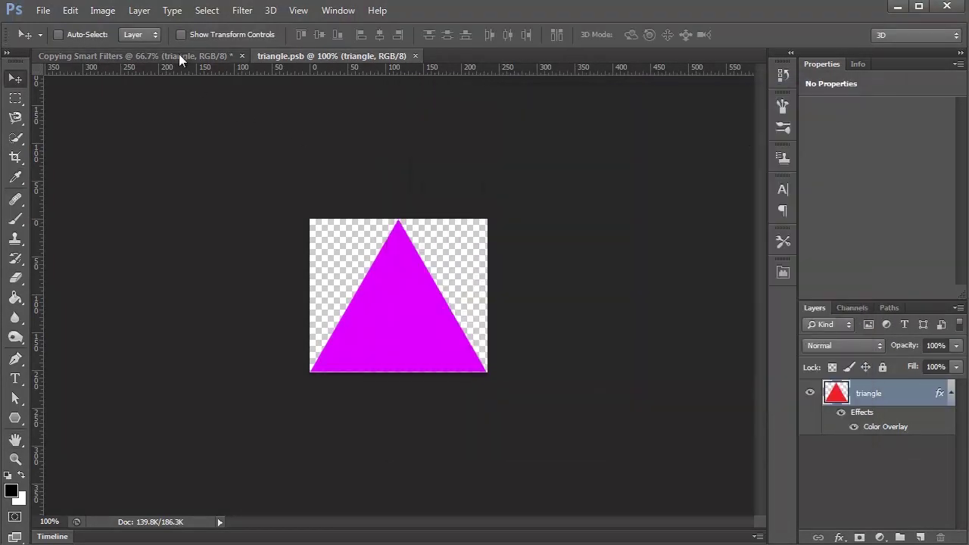
{"action": "left_click", "coordinate": [178, 56]}
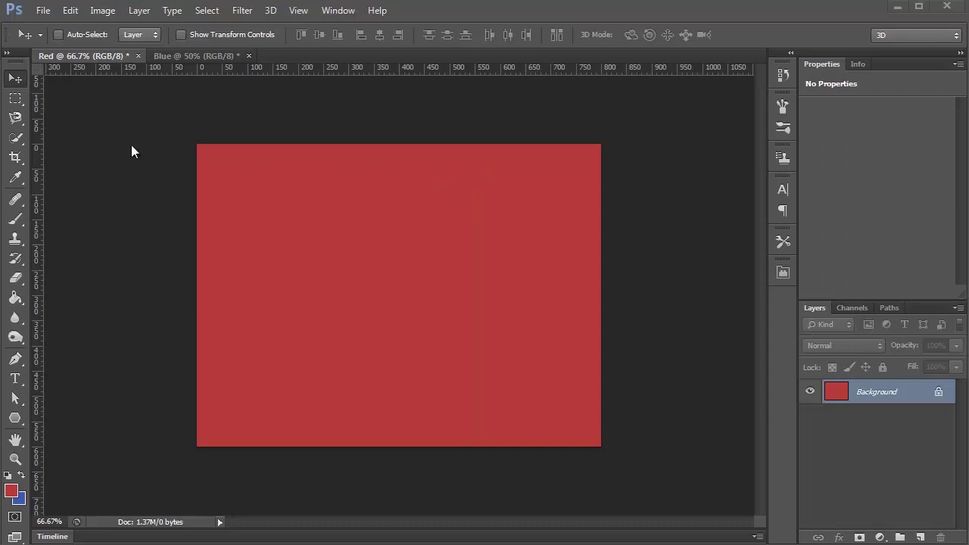
Step: Select the entire Red canvas with the Rectangular Marquee, and try the same full-canvas selection in the Blue document before deselecting
{"action": "left_click", "coordinate": [15, 98]}
{"action": "left_click_drag", "start_coordinate": [197, 144], "coordinate": [634, 461]}
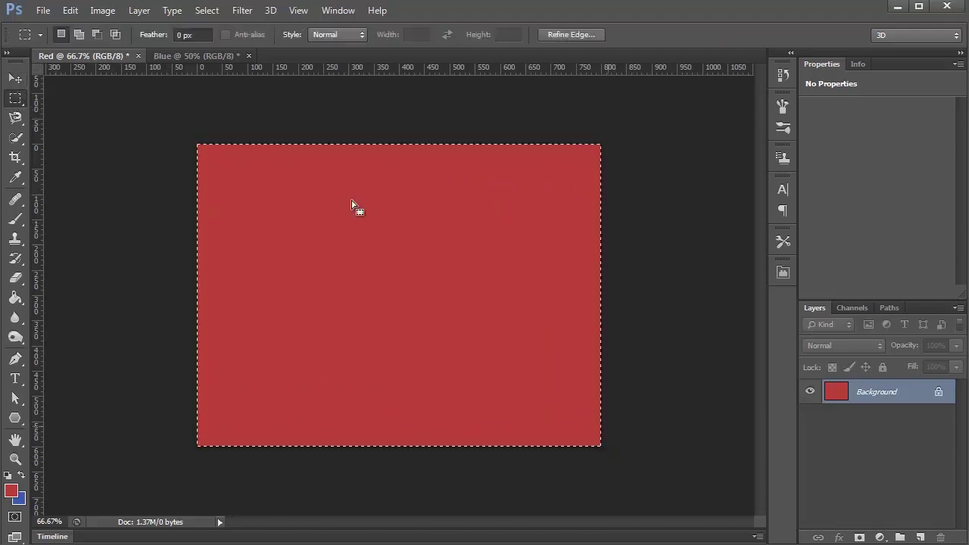
{"action": "left_click", "coordinate": [195, 55]}
{"action": "left_click_drag", "start_coordinate": [139, 95], "coordinate": [673, 496]}
{"action": "left_click", "coordinate": [136, 79]}
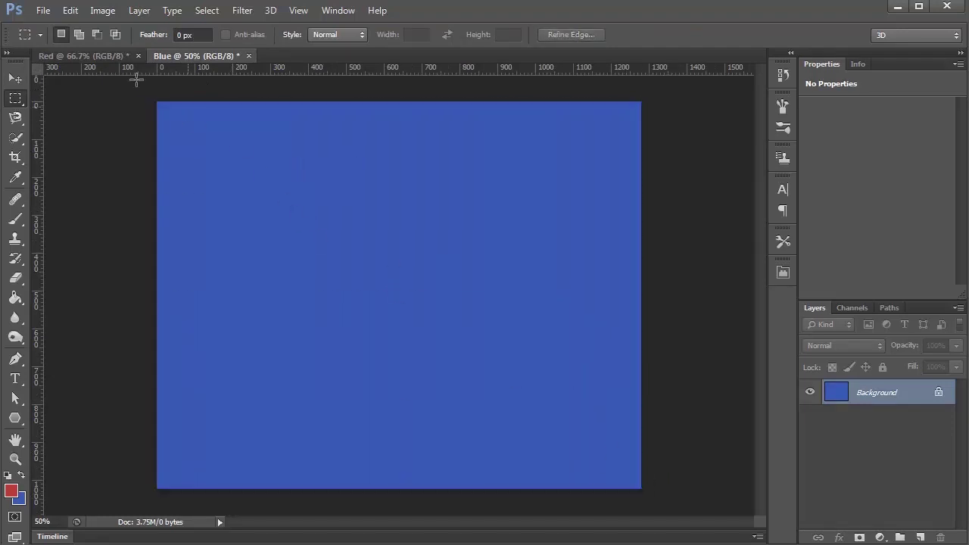
Step: Resize the Red image to match the Blue document's dimensions, 1280 by 1024 pixels, and return to the Blue document to compare
{"action": "left_click", "coordinate": [96, 58]}
{"action": "left_click", "coordinate": [264, 179]}
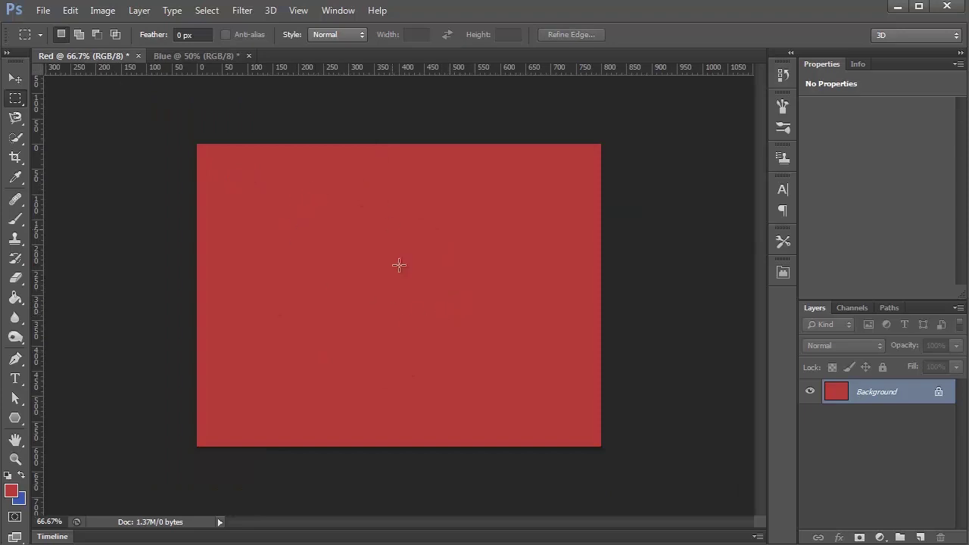
{"action": "left_click", "coordinate": [188, 59]}
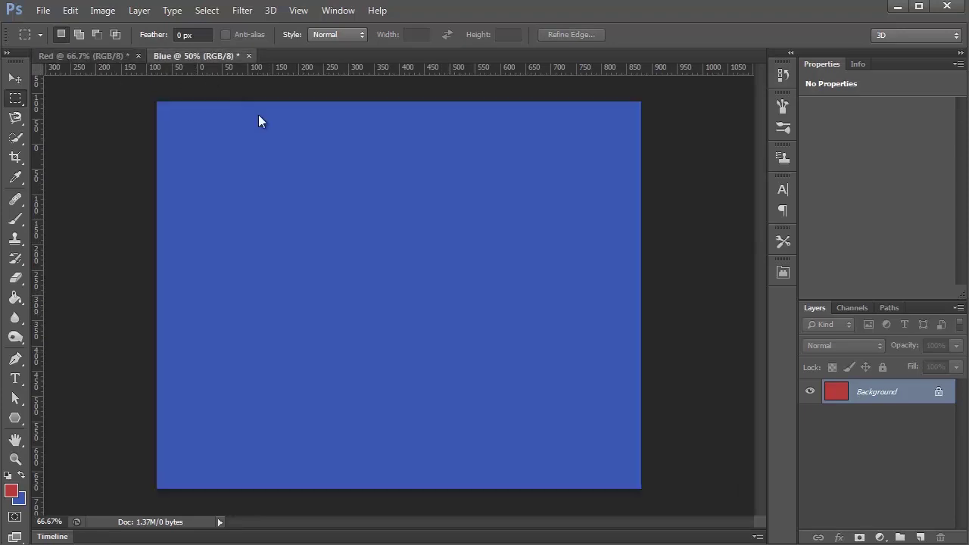
{"action": "left_click", "coordinate": [90, 57]}
{"action": "left_click", "coordinate": [103, 11]}
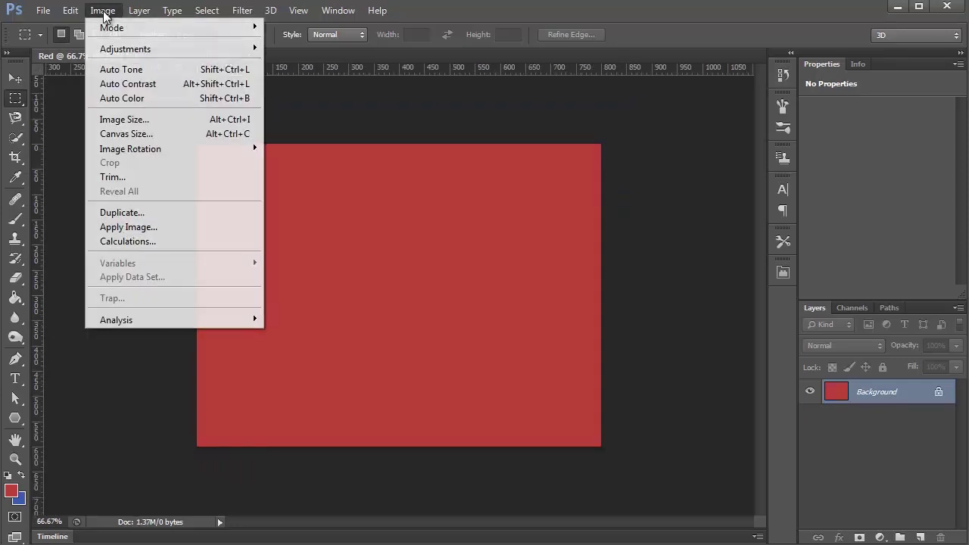
{"action": "left_click", "coordinate": [149, 122]}
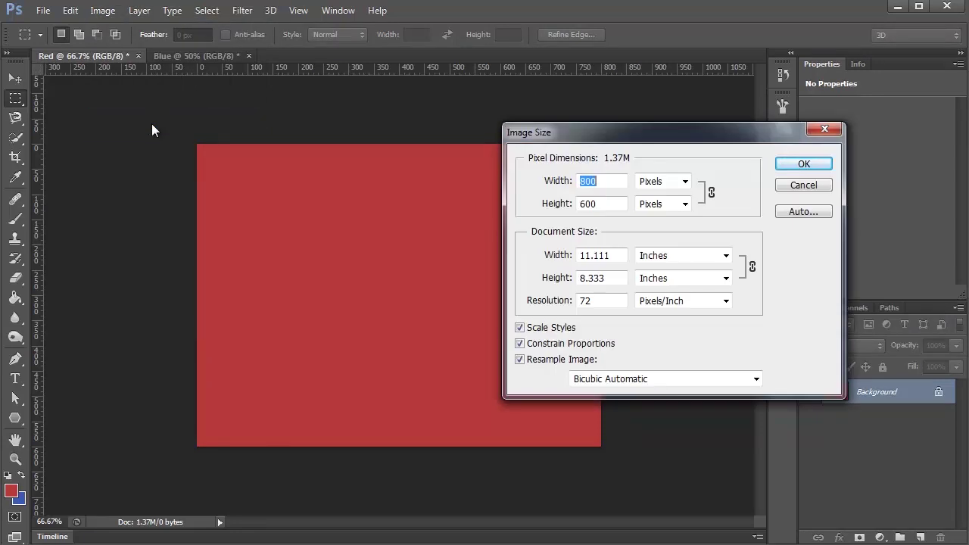
{"action": "left_click_drag", "start_coordinate": [583, 136], "coordinate": [516, 113]}
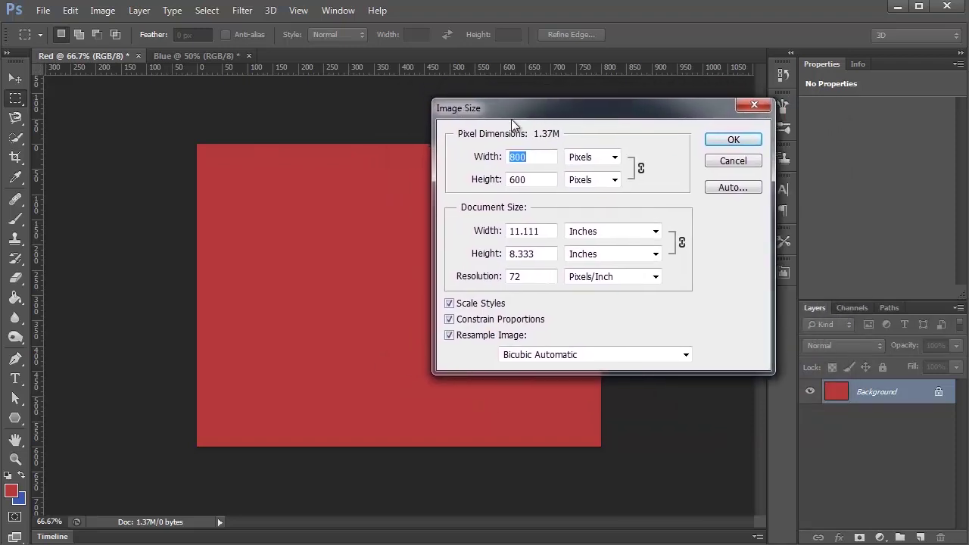
{"action": "left_click", "coordinate": [330, 11]}
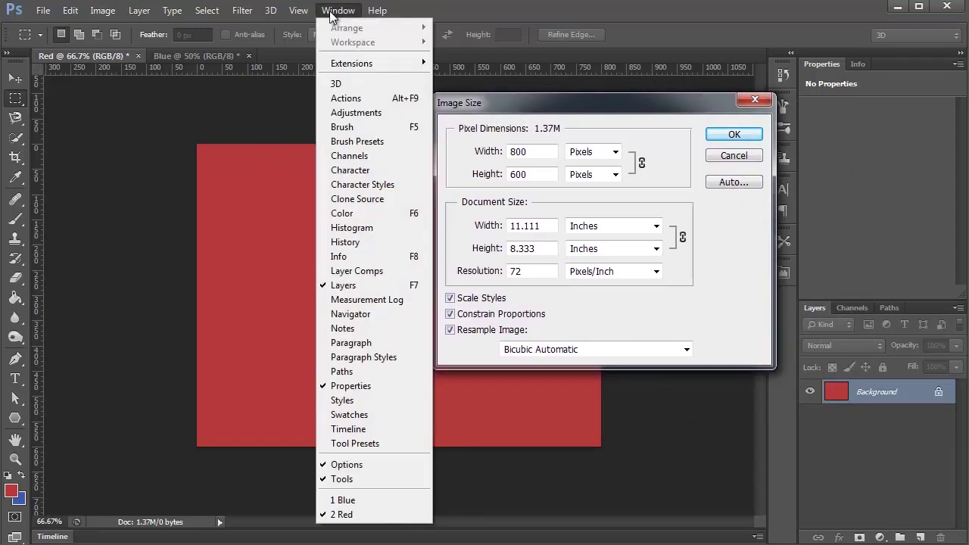
{"action": "left_click", "coordinate": [355, 502]}
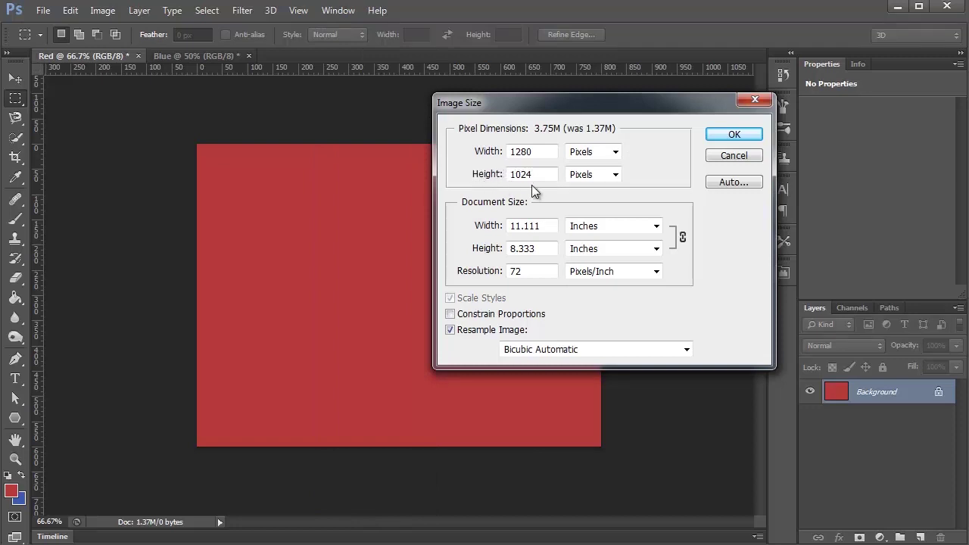
{"action": "left_click", "coordinate": [755, 134]}
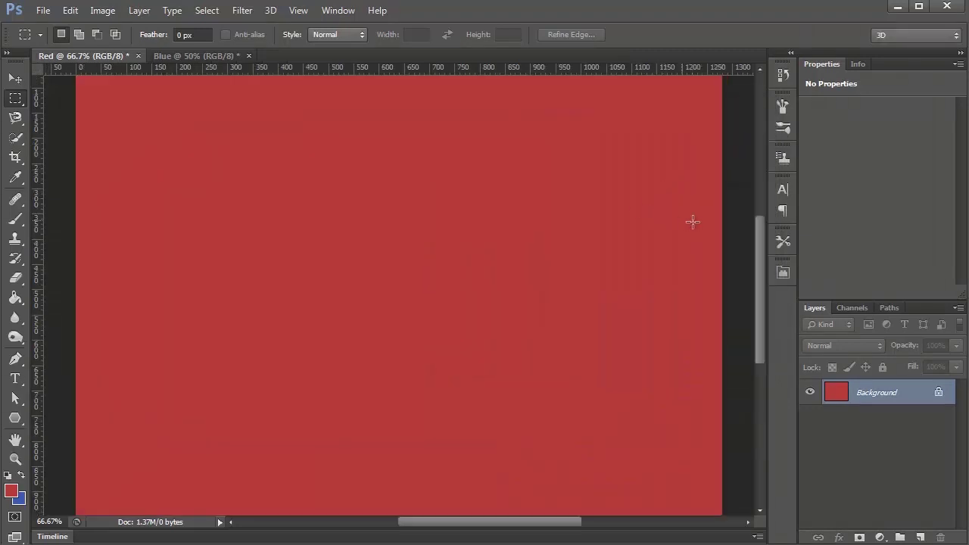
{"action": "left_click_drag", "start_coordinate": [756, 325], "coordinate": [768, 261]}
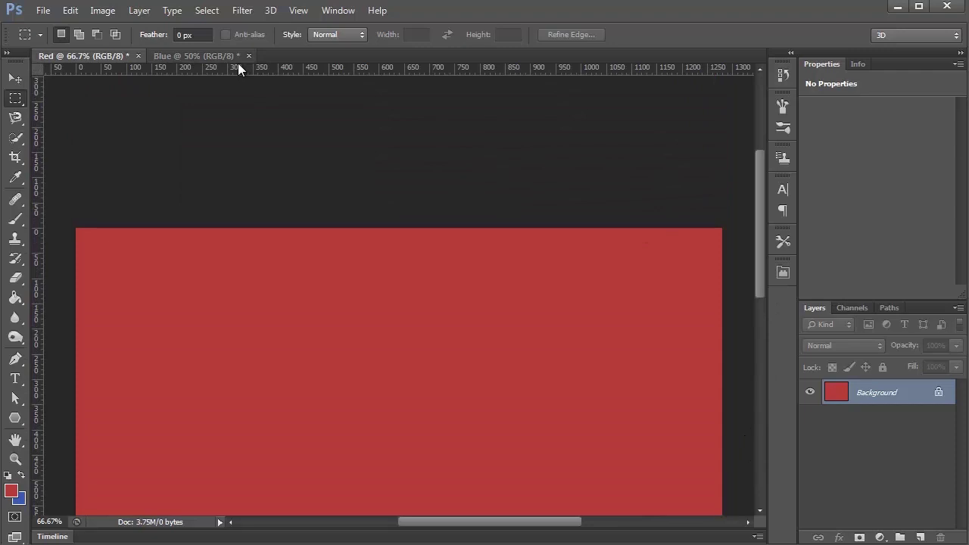
{"action": "left_click", "coordinate": [196, 55]}
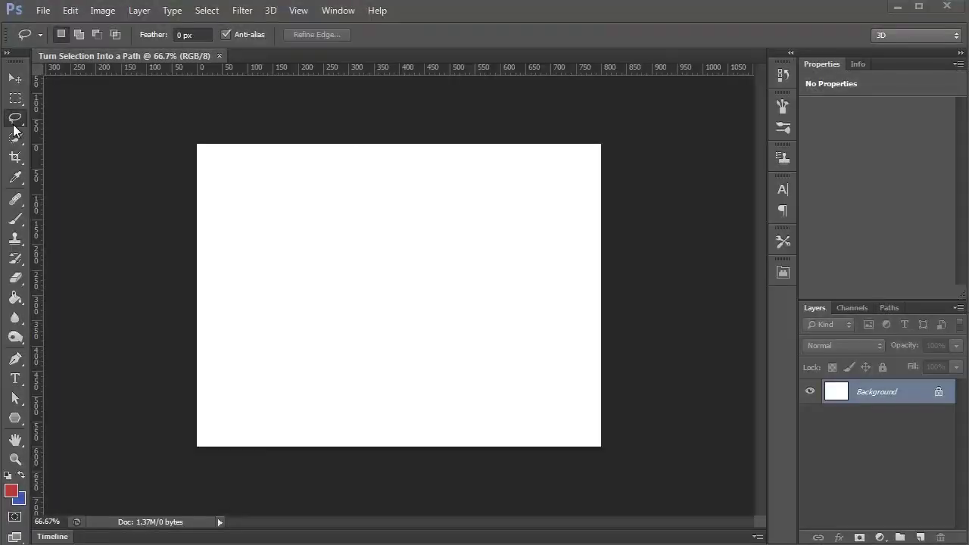
Step: Draw a freeform Lasso selection in the middle of the white canvas and convert it to a work path with 2.0 pixels tolerance
{"action": "left_click", "coordinate": [16, 118]}
{"action": "left_click", "coordinate": [68, 115]}
{"action": "mouse_move", "coordinate": [482, 250]}
{"action": "left_mouse_down"}
{"action": "mouse_move", "coordinate": [397, 206]}
{"action": "mouse_move", "coordinate": [364, 207]}
{"action": "mouse_move", "coordinate": [348, 231]}
{"action": "mouse_move", "coordinate": [356, 253]}
{"action": "mouse_move", "coordinate": [316, 292]}
{"action": "mouse_move", "coordinate": [314, 332]}
{"action": "mouse_move", "coordinate": [339, 356]}
{"action": "mouse_move", "coordinate": [381, 342]}
{"action": "mouse_move", "coordinate": [440, 301]}
{"action": "mouse_move", "coordinate": [472, 321]}
{"action": "mouse_move", "coordinate": [524, 307]}
{"action": "mouse_move", "coordinate": [521, 271]}
{"action": "mouse_move", "coordinate": [484, 249]}
{"action": "mouse_move", "coordinate": [517, 285]}
{"action": "left_mouse_up"}
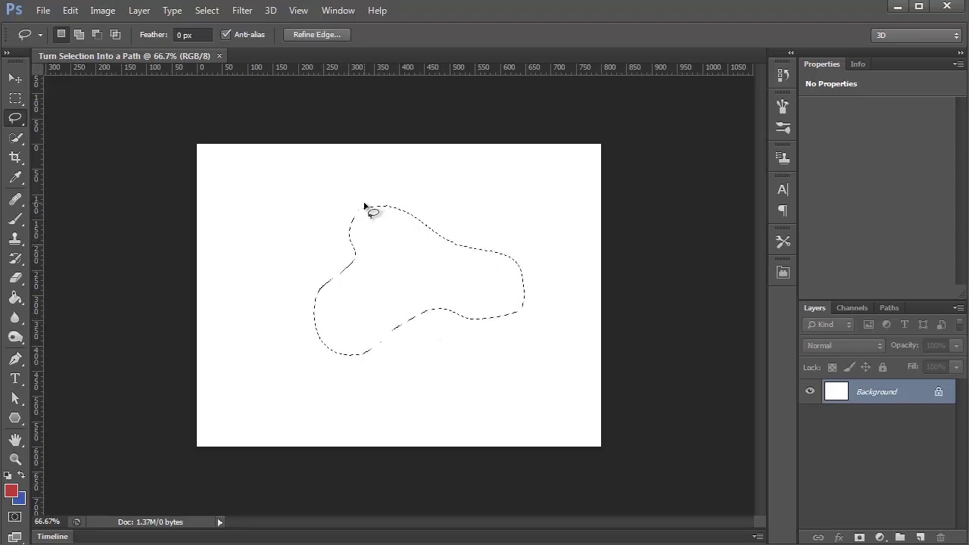
{"action": "right_click", "coordinate": [356, 225]}
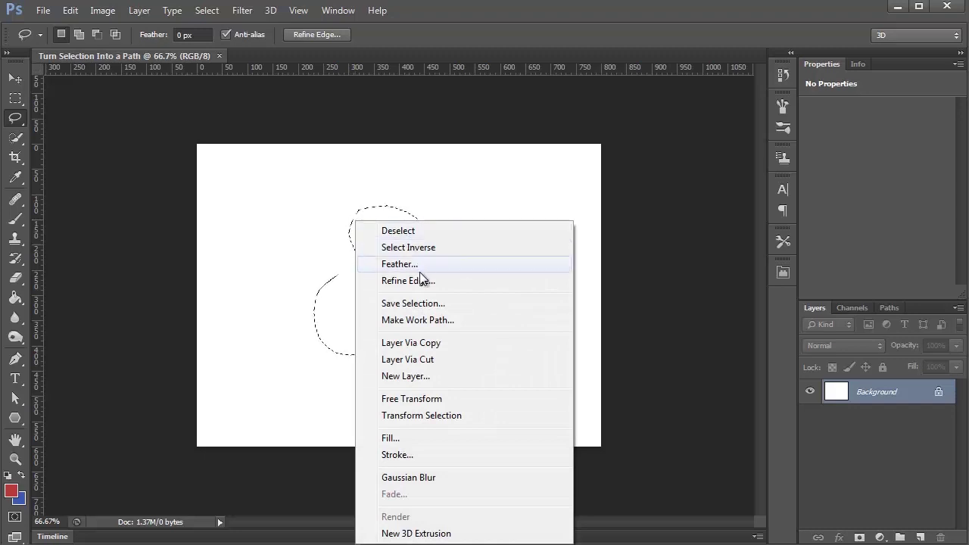
{"action": "left_click", "coordinate": [430, 324]}
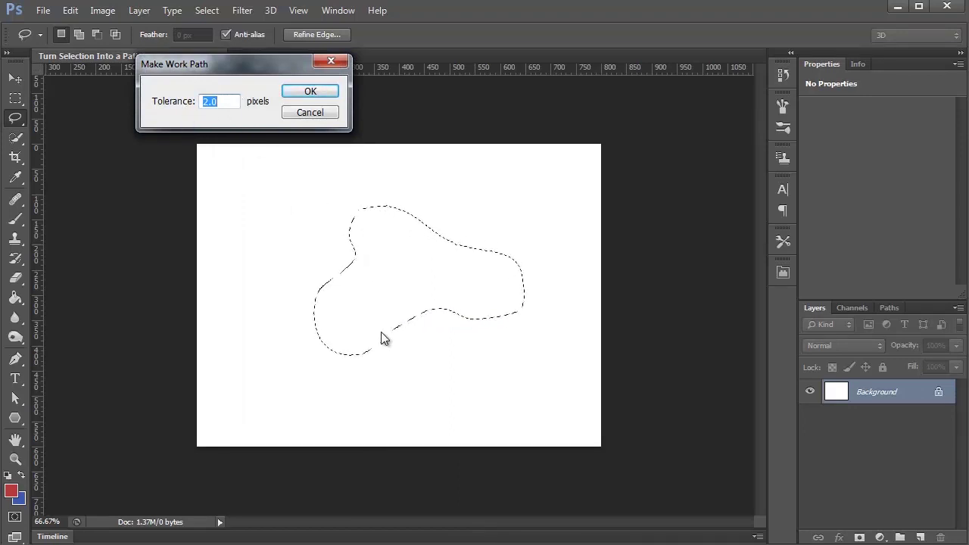
{"action": "left_click", "coordinate": [309, 93]}
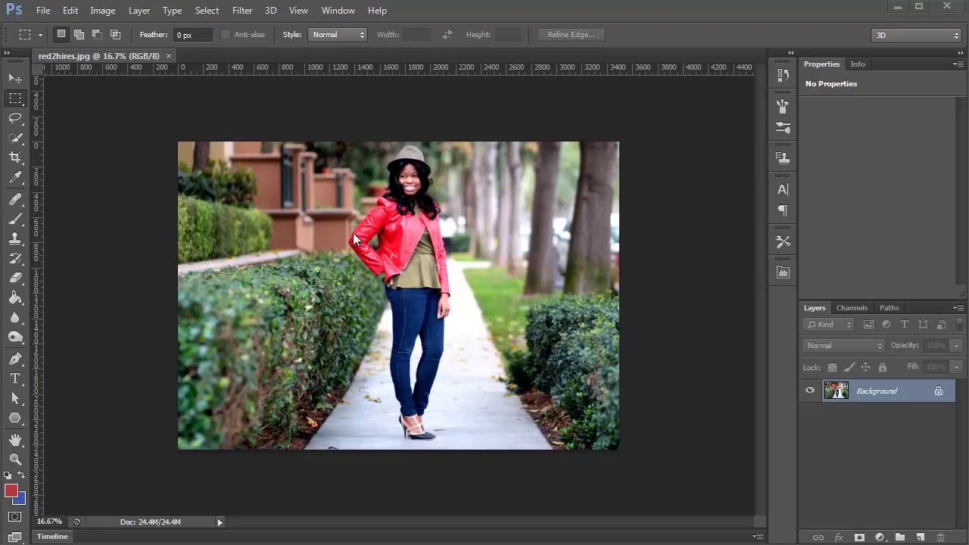
Step: Trace the outer edge of the red jacket's bent sleeve in red2hires.jpg with the Magnetic Lasso, raising its width to 54 px
{"action": "scroll", "coordinate": [353, 238], "scroll_direction": "up", "scroll_amount": 5}
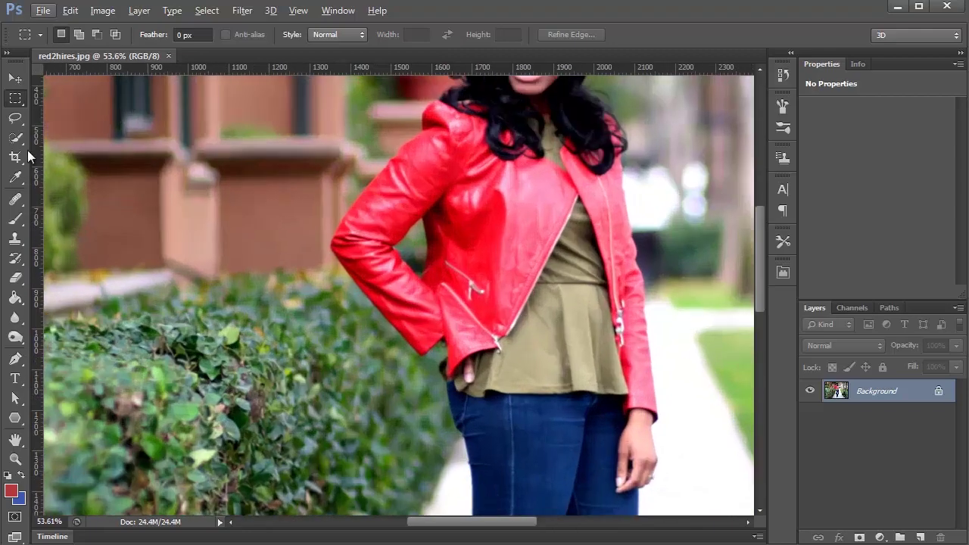
{"action": "left_click", "coordinate": [16, 139]}
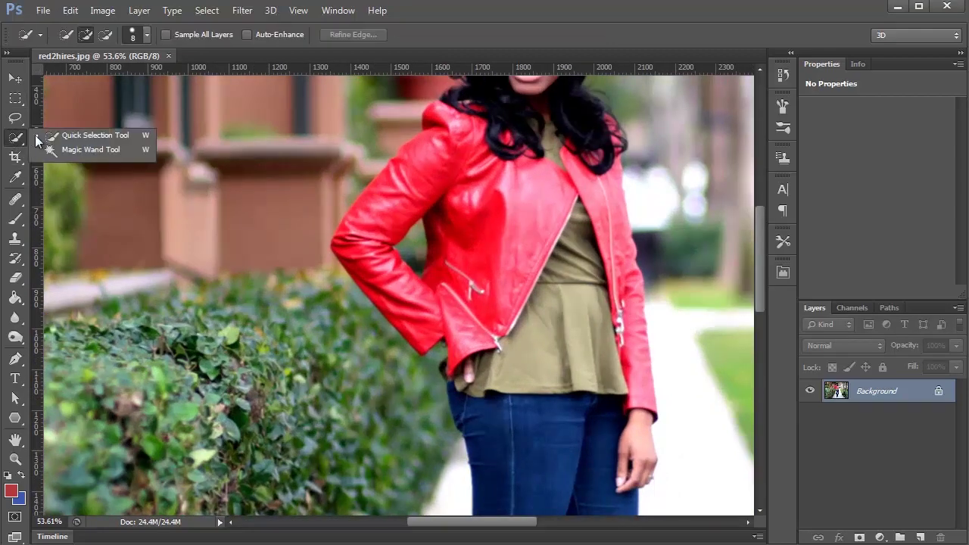
{"action": "left_click", "coordinate": [16, 119]}
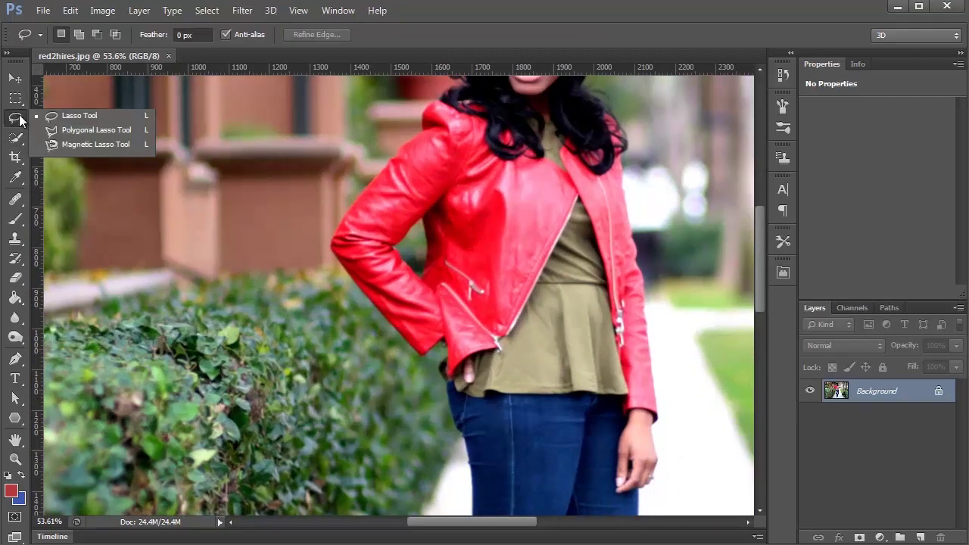
{"action": "left_click", "coordinate": [69, 143]}
{"action": "mouse_move", "coordinate": [533, 172]}
{"action": "left_mouse_down"}
{"action": "mouse_move", "coordinate": [552, 257]}
{"action": "mouse_move", "coordinate": [547, 213]}
{"action": "left_mouse_up"}
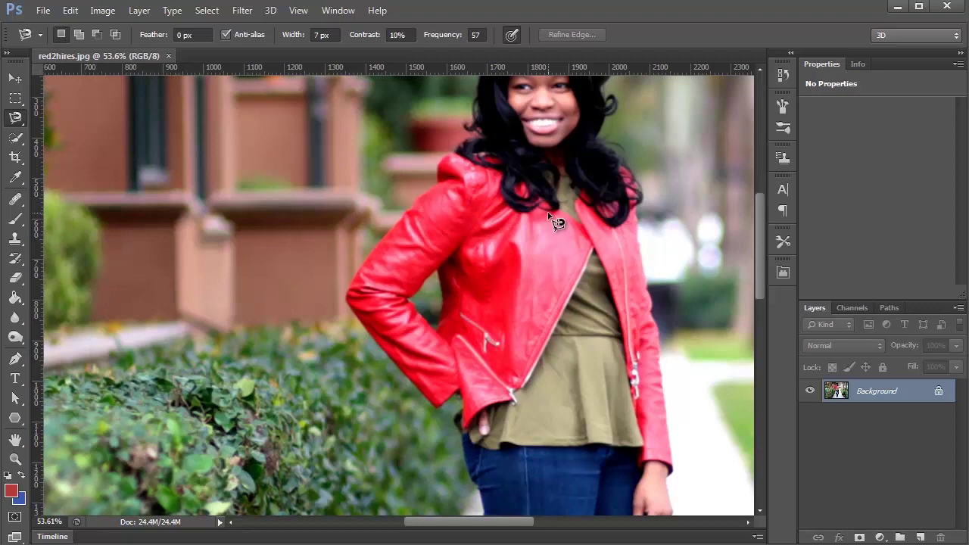
{"action": "left_click", "coordinate": [434, 187]}
{"action": "key", "text": "bracketright"}
{"action": "key", "text": "bracketright"}
{"action": "key", "text": "bracketright"}
{"action": "key", "text": "bracketright"}
{"action": "key", "text": "bracketright"}
{"action": "key", "text": "bracketright"}
{"action": "key", "text": "bracketright"}
{"action": "key", "text": "bracketright"}
{"action": "key", "text": "bracketright"}
{"action": "key", "text": "bracketright"}
{"action": "key", "text": "bracketright"}
{"action": "key", "text": "bracketright"}
{"action": "key", "text": "bracketright"}
{"action": "key", "text": "bracketright"}
{"action": "key", "text": "bracketright"}
{"action": "key", "text": "bracketright"}
{"action": "key", "text": "bracketright"}
{"action": "key", "text": "bracketright"}
{"action": "key", "text": "bracketright"}
{"action": "key", "text": "bracketright"}
{"action": "key", "text": "bracketright"}
{"action": "key", "text": "bracketright"}
{"action": "key", "text": "bracketright"}
{"action": "key", "text": "bracketright"}
{"action": "key", "text": "bracketright"}
{"action": "key", "text": "bracketright"}
{"action": "key", "text": "bracketright"}
{"action": "key", "text": "bracketright"}
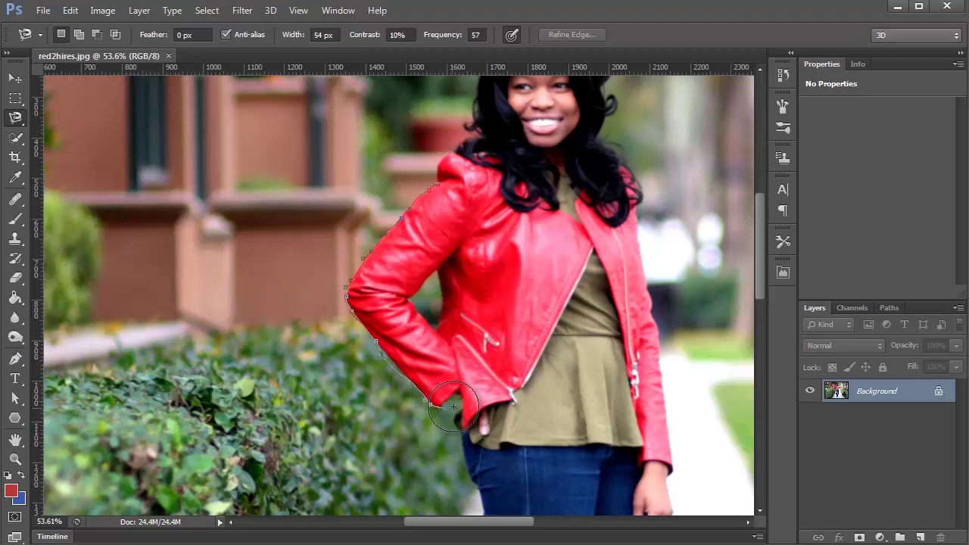
Step: Reduce the Magnetic Lasso width to 17 px and close the outline loosely around the outside of the sleeve at its starting point
{"action": "key", "text": "bracketleft"}
{"action": "key", "text": "bracketleft"}
{"action": "key", "text": "bracketleft"}
{"action": "key", "text": "bracketleft"}
{"action": "key", "text": "bracketleft"}
{"action": "key", "text": "bracketleft"}
{"action": "key", "text": "bracketleft"}
{"action": "key", "text": "bracketleft"}
{"action": "key", "text": "bracketleft"}
{"action": "key", "text": "bracketleft"}
{"action": "key", "text": "bracketleft"}
{"action": "key", "text": "bracketleft"}
{"action": "key", "text": "bracketleft"}
{"action": "key", "text": "bracketleft"}
{"action": "key", "text": "bracketleft"}
{"action": "key", "text": "bracketleft"}
{"action": "key", "text": "bracketleft"}
{"action": "key", "text": "bracketleft"}
{"action": "key", "text": "bracketleft"}
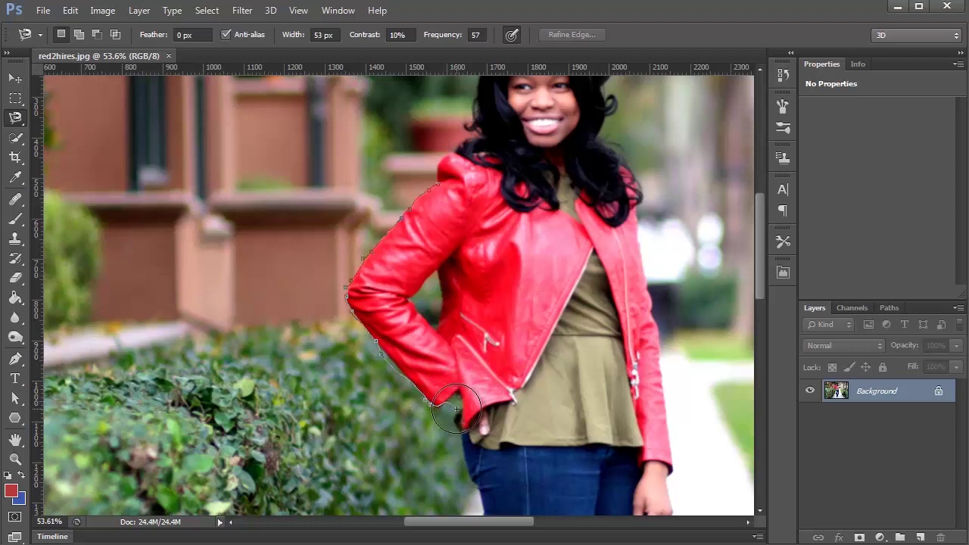
{"action": "key", "text": "bracketleft"}
{"action": "key", "text": "bracketleft"}
{"action": "key", "text": "bracketleft"}
{"action": "key", "text": "bracketleft"}
{"action": "key", "text": "bracketleft"}
{"action": "key", "text": "bracketleft"}
{"action": "key", "text": "bracketleft"}
{"action": "key", "text": "bracketleft"}
{"action": "key", "text": "bracketleft"}
{"action": "key", "text": "bracketleft"}
{"action": "key", "text": "bracketleft"}
{"action": "key", "text": "bracketleft"}
{"action": "key", "text": "bracketleft"}
{"action": "key", "text": "bracketleft"}
{"action": "key", "text": "bracketleft"}
{"action": "key", "text": "bracketleft"}
{"action": "key", "text": "bracketleft"}
{"action": "key", "text": "bracketleft"}
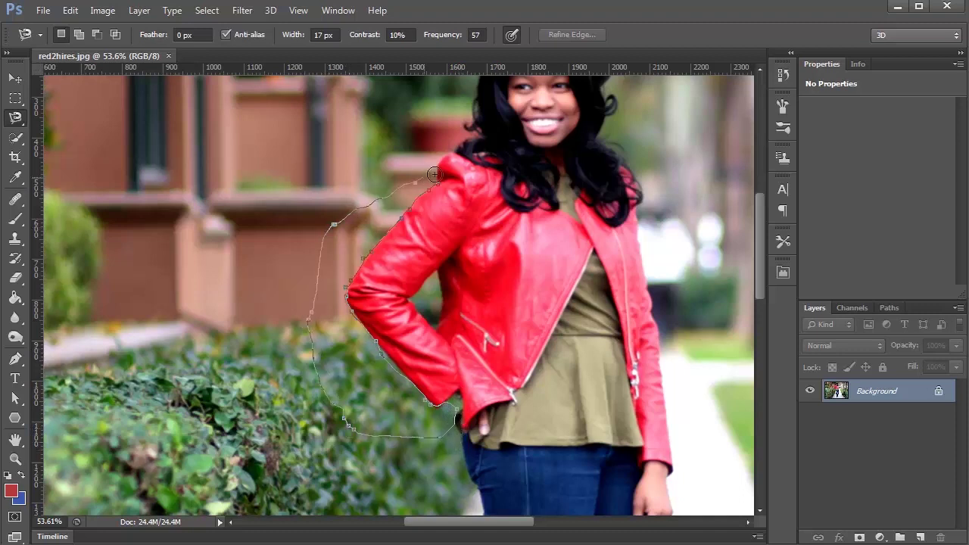
{"action": "left_click", "coordinate": [447, 193]}
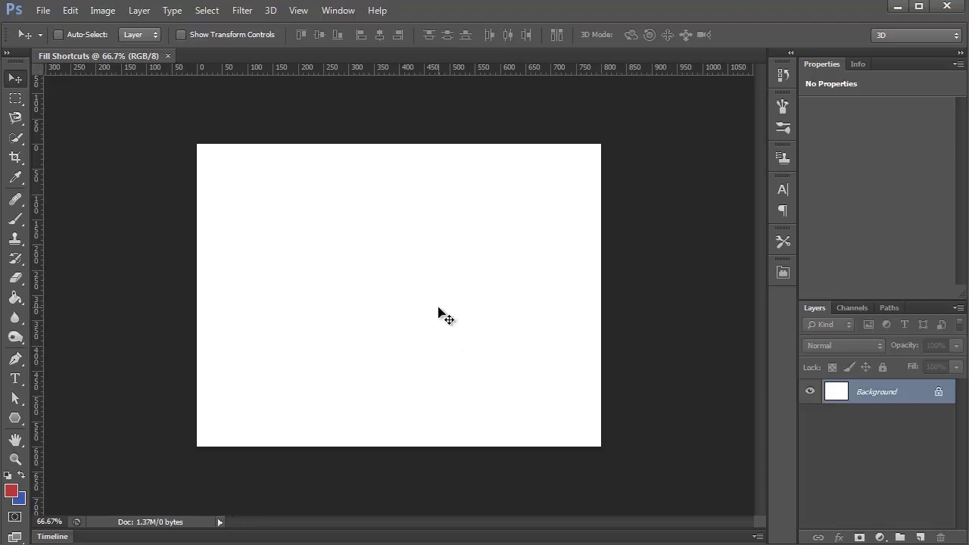
Step: Fill the Background layer of the Fill Shortcuts document with the red foreground color, and refill it with the blue background color
{"action": "key", "text": "alt+BackSpace"}
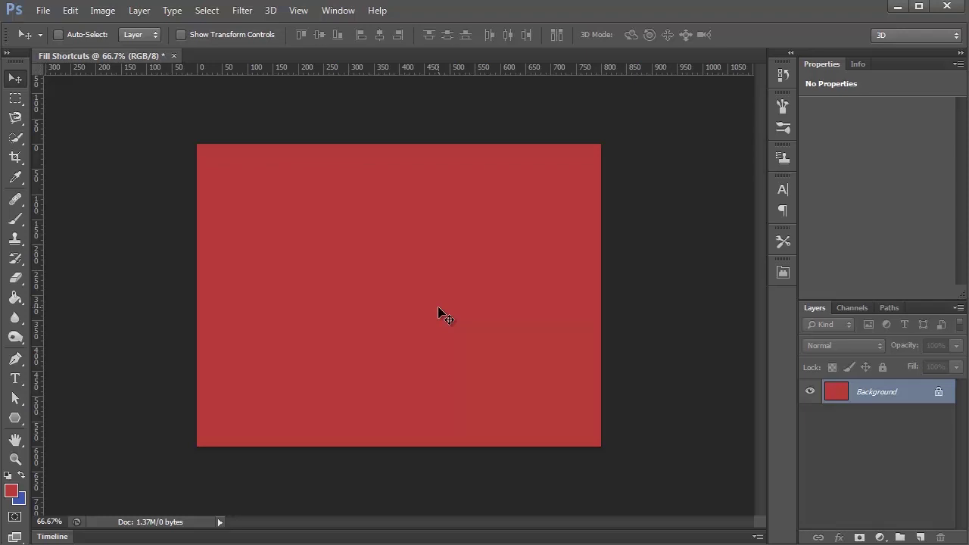
{"action": "key", "text": "ctrl+BackSpace"}
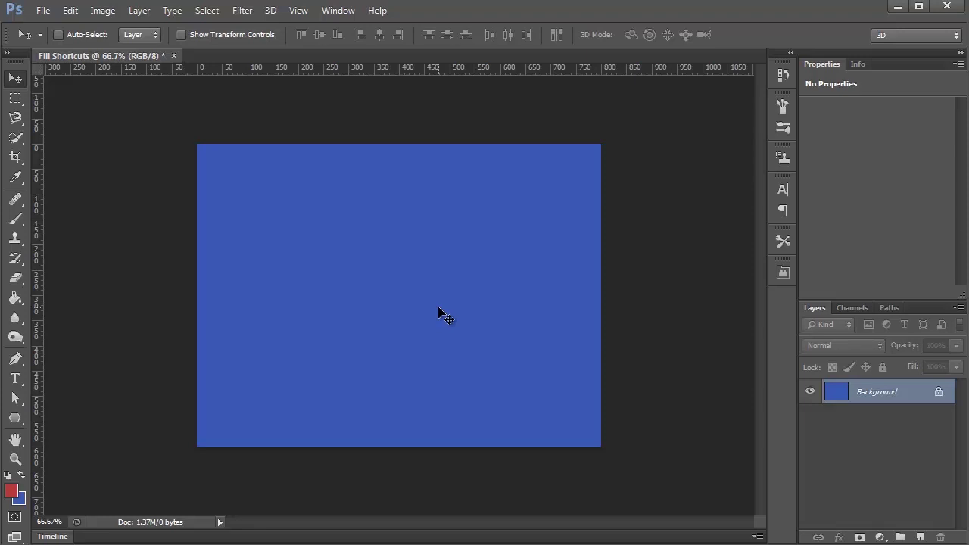
{"action": "key", "text": "shift+F5"}
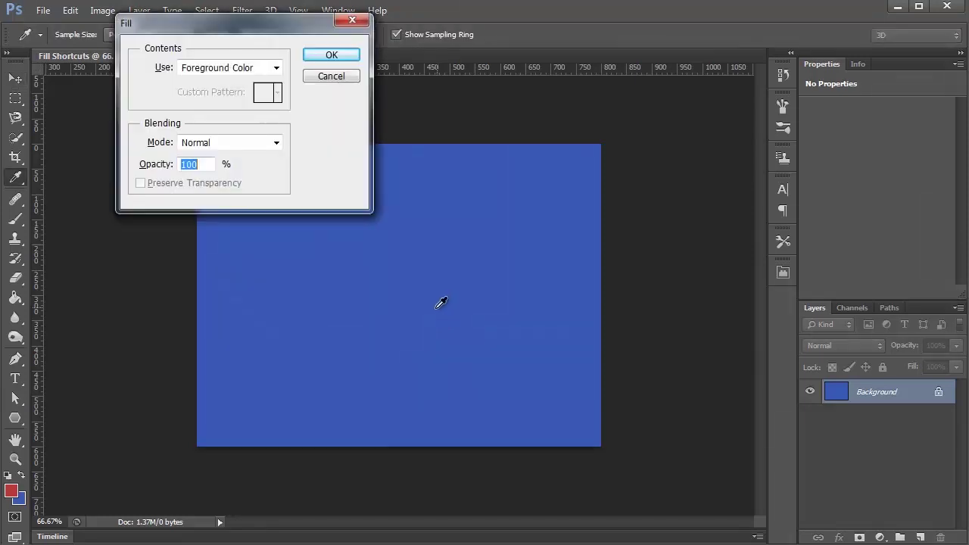
{"action": "left_click_drag", "start_coordinate": [198, 14], "coordinate": [548, 106]}
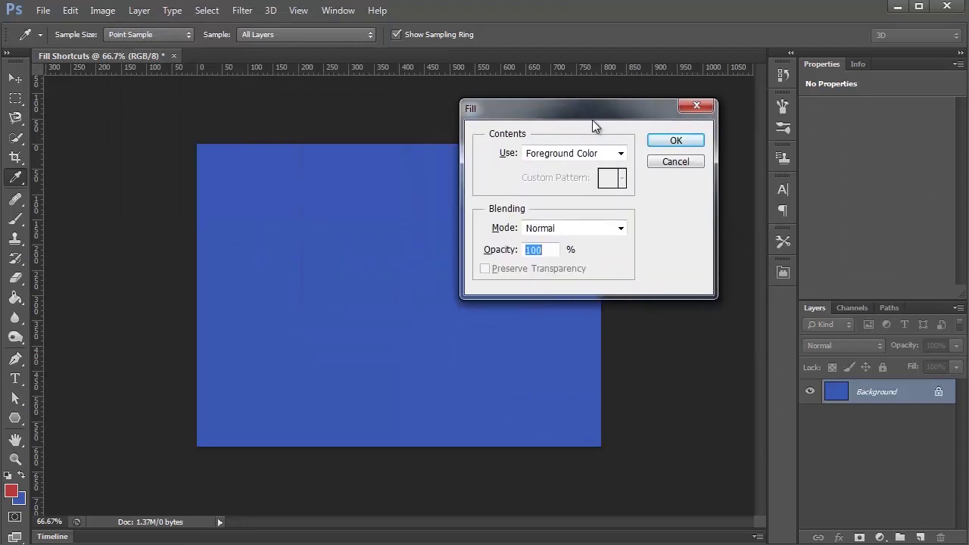
{"action": "left_click", "coordinate": [559, 156]}
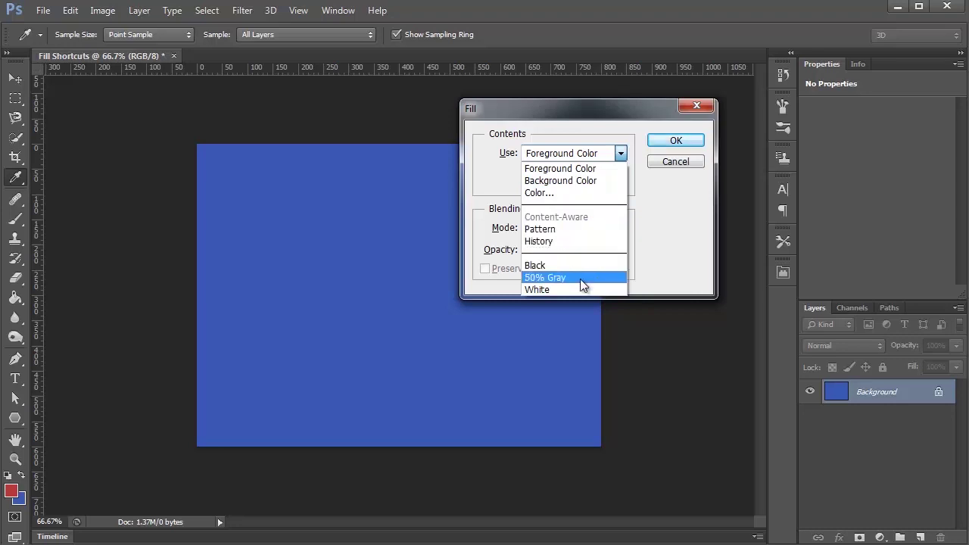
{"action": "left_click", "coordinate": [687, 161]}
{"action": "left_click", "coordinate": [685, 163]}
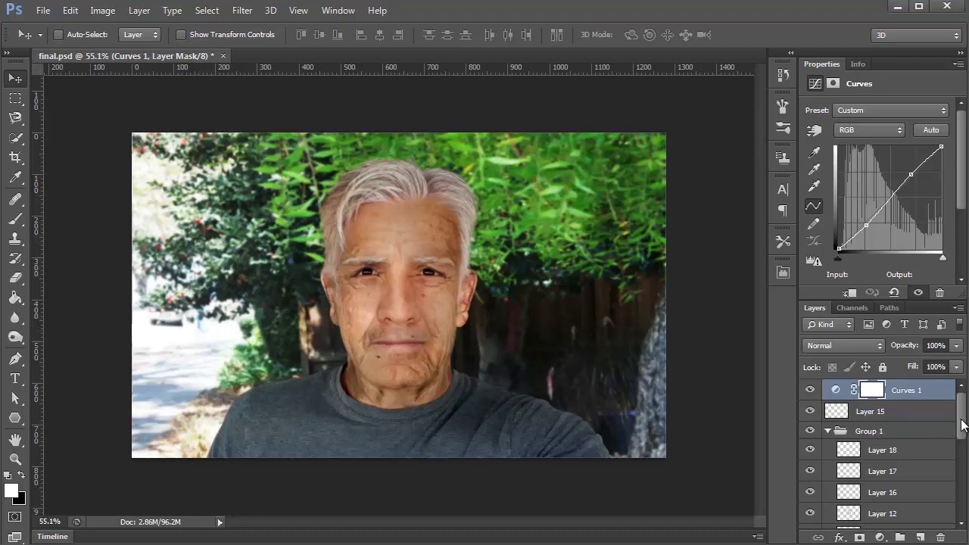
Step: Check the layer stack of final.psd for empty layers, delete them all with the Delete All Empty Layers script, and review the remaining layers
{"action": "left_click", "coordinate": [864, 411]}
{"action": "left_click", "coordinate": [874, 454]}
{"action": "left_click", "coordinate": [874, 472]}
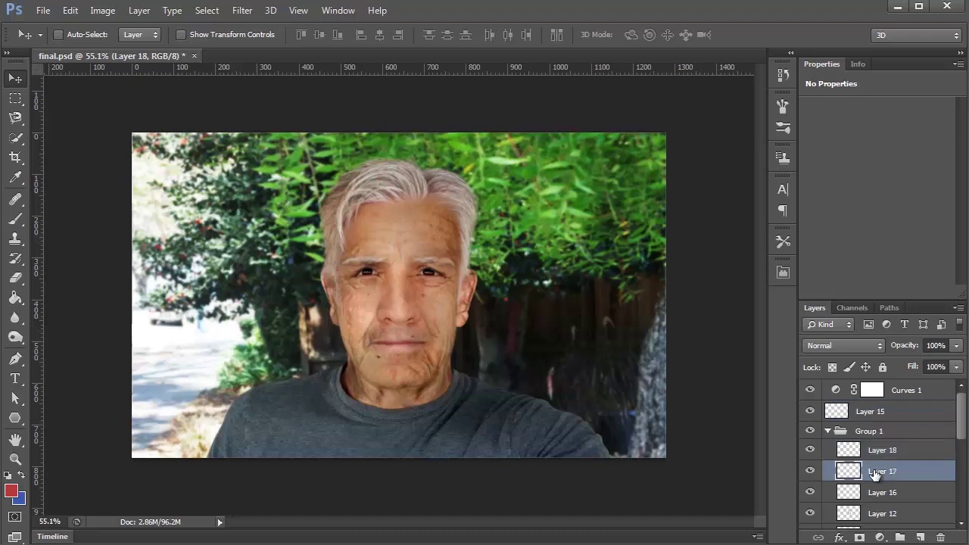
{"action": "scroll", "coordinate": [964, 439], "scroll_direction": "down", "scroll_amount": 1}
{"action": "left_click_drag", "start_coordinate": [961, 435], "coordinate": [959, 515]}
{"action": "left_click", "coordinate": [837, 446]}
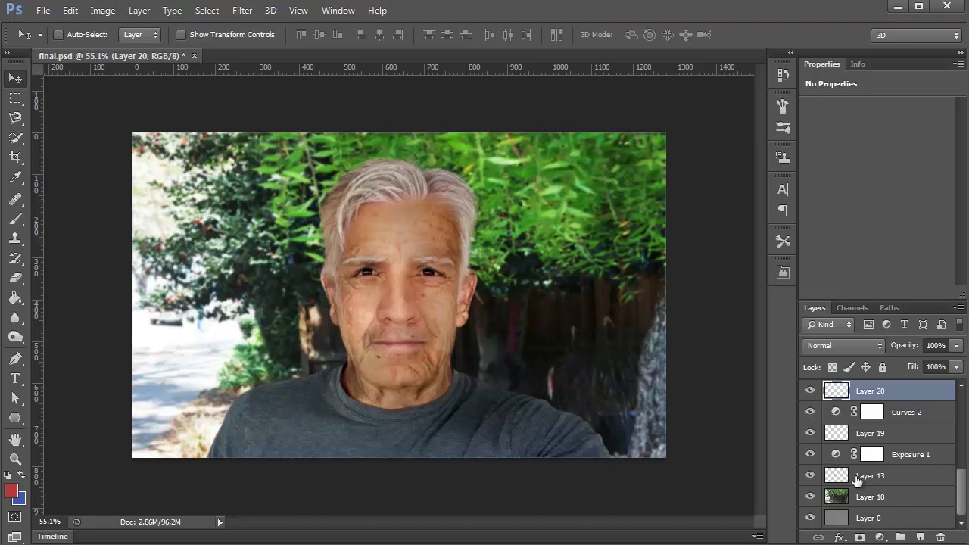
{"action": "left_click", "coordinate": [840, 477]}
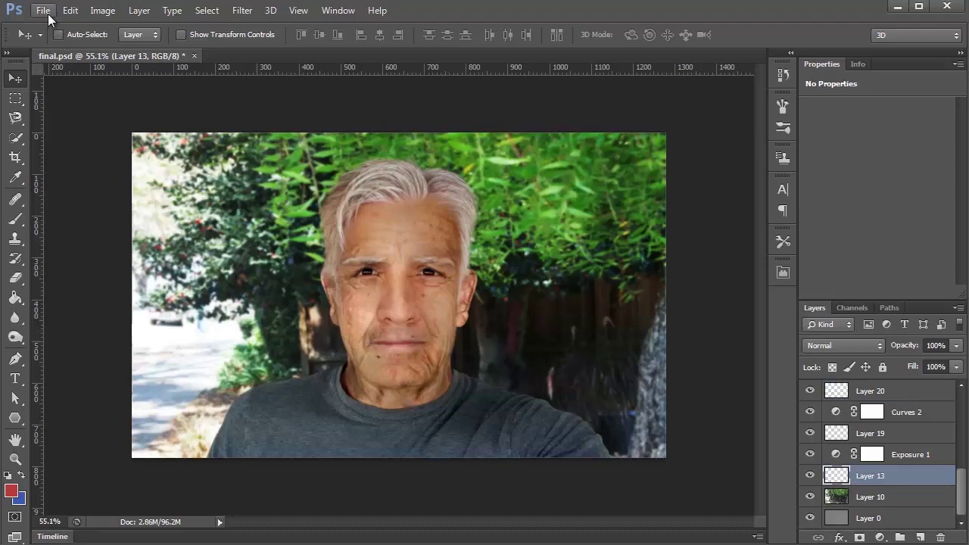
{"action": "left_click", "coordinate": [46, 13]}
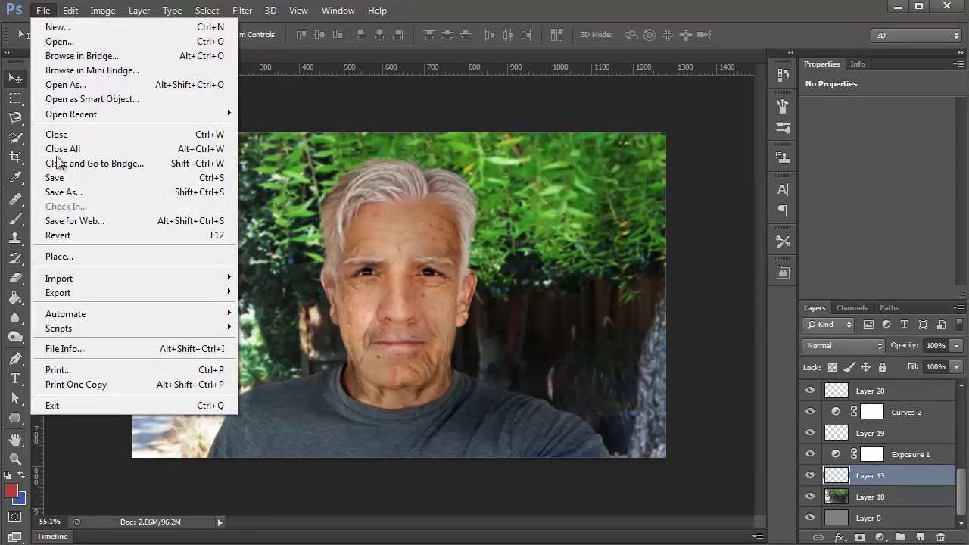
{"action": "mouse_move", "coordinate": [100, 334]}
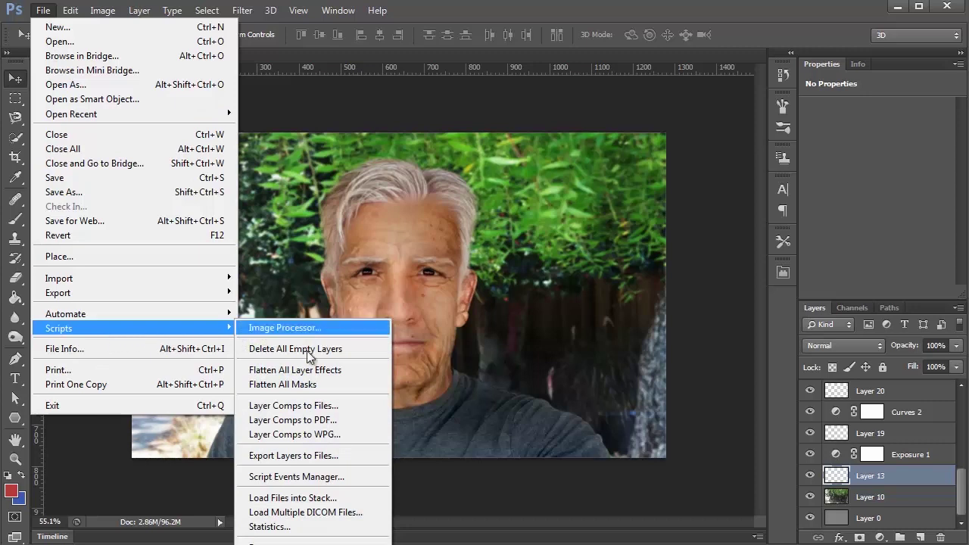
{"action": "left_click", "coordinate": [330, 351]}
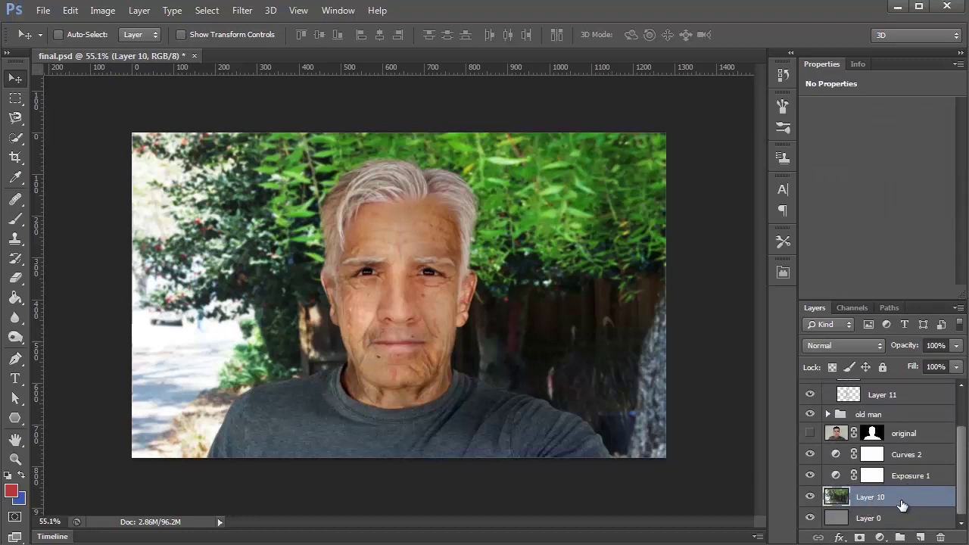
{"action": "left_click_drag", "start_coordinate": [965, 503], "coordinate": [965, 456]}
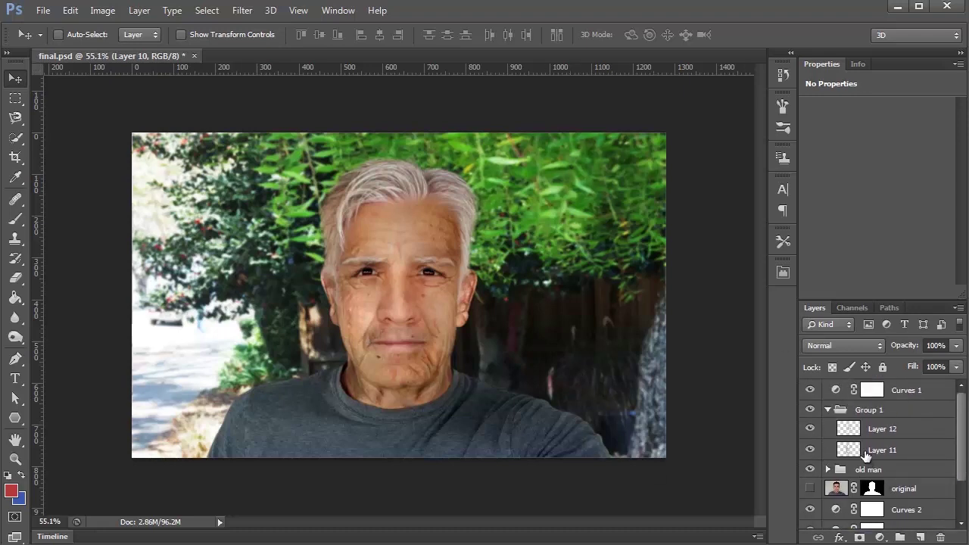
Step: Examine the remaining layers of final.psd, selecting Layer 12 and the layer mask of the original layer
{"action": "left_click", "coordinate": [856, 433]}
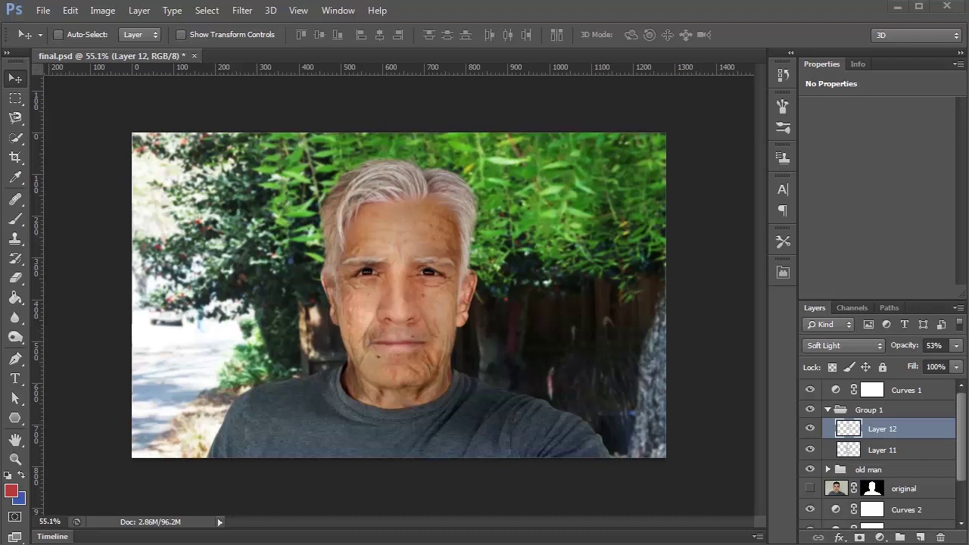
{"action": "left_click_drag", "start_coordinate": [960, 420], "coordinate": [960, 454]}
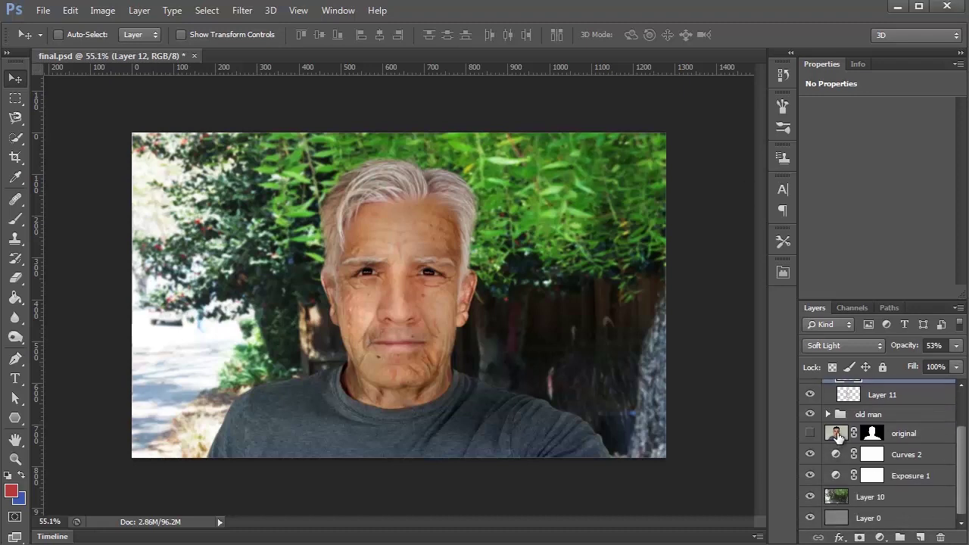
{"action": "left_click", "coordinate": [873, 436]}
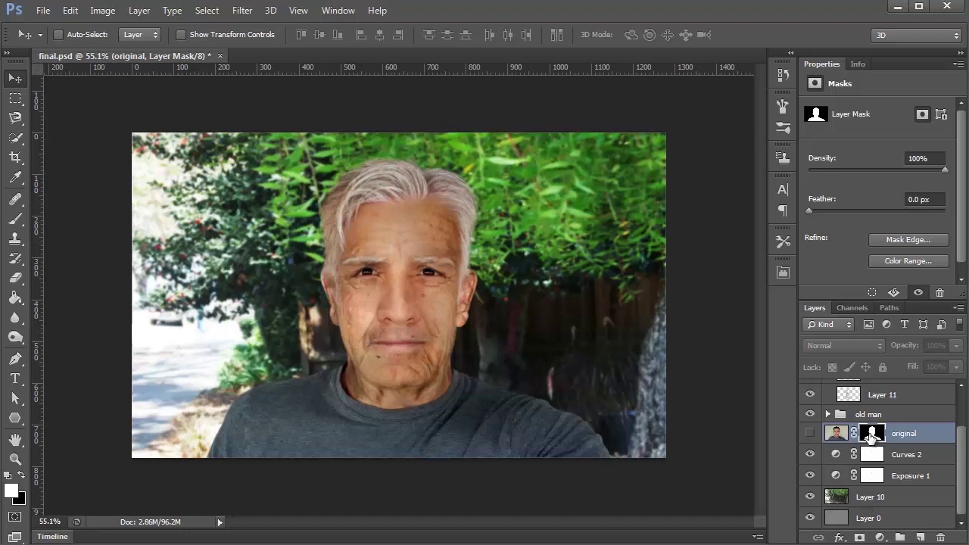
{"action": "left_click_drag", "start_coordinate": [871, 436], "coordinate": [874, 504]}
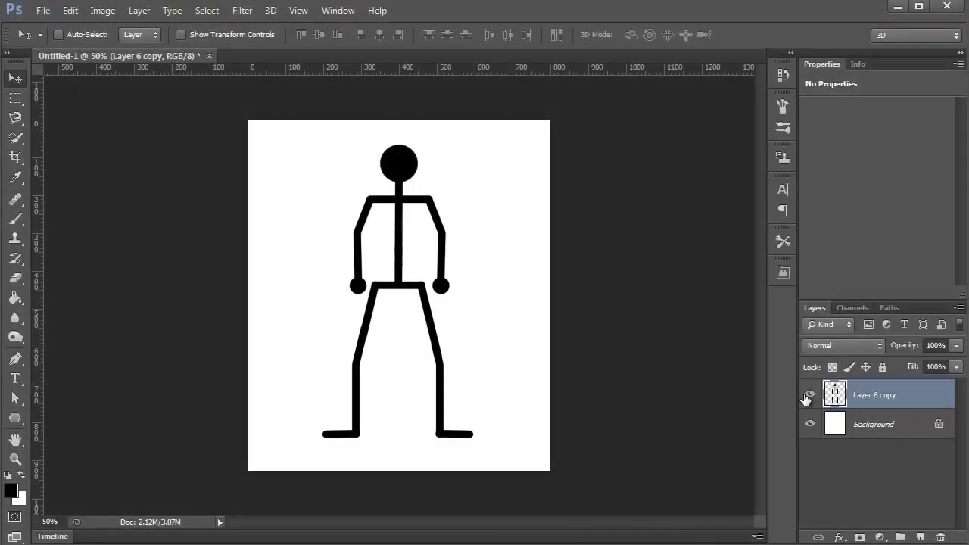
Step: Start Puppet Warp on Layer 6 copy and pin the stick figure's left arm, neck, pelvis and left leg joints
{"action": "left_click", "coordinate": [808, 395]}
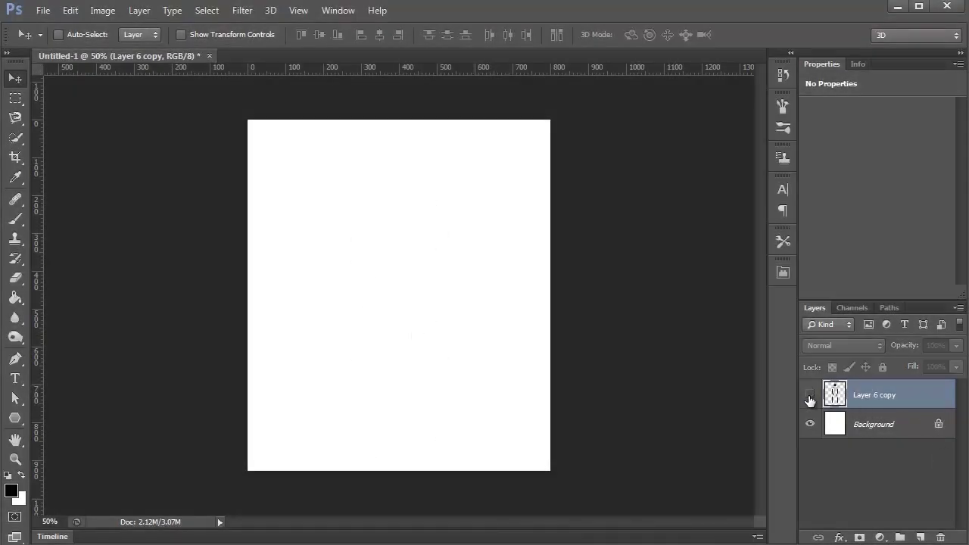
{"action": "left_click", "coordinate": [808, 395]}
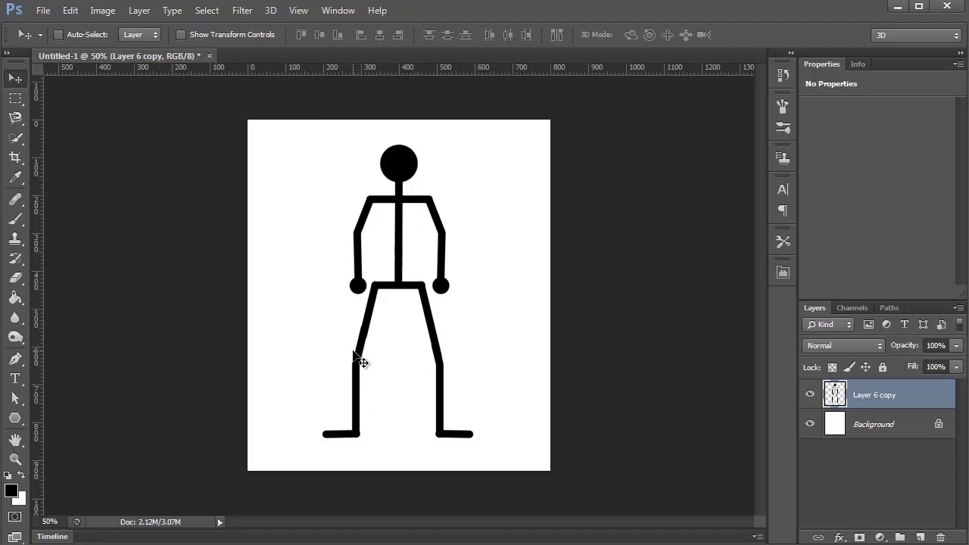
{"action": "left_click", "coordinate": [70, 10]}
{"action": "left_click", "coordinate": [136, 277]}
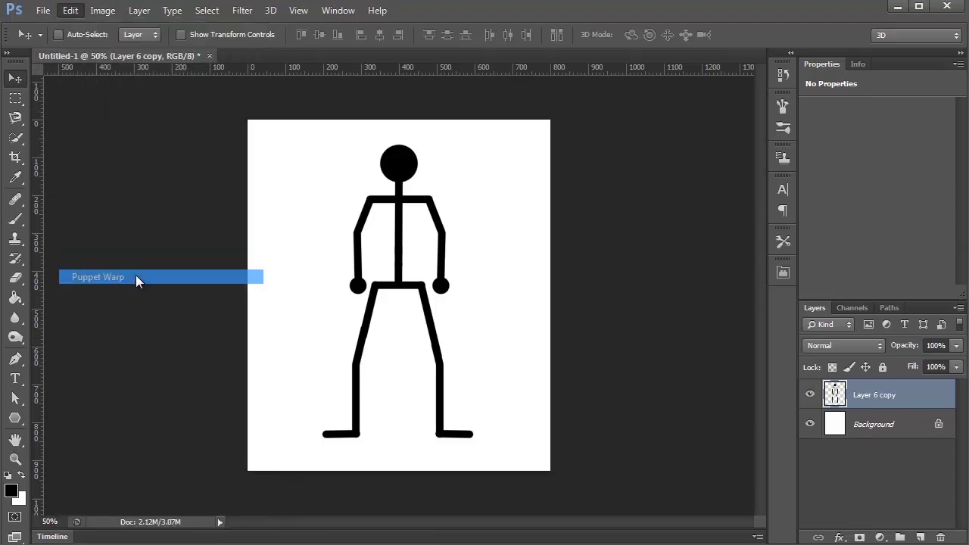
{"action": "left_click", "coordinate": [356, 286]}
{"action": "left_click", "coordinate": [371, 199]}
{"action": "left_click", "coordinate": [400, 199]}
{"action": "left_click", "coordinate": [399, 283]}
{"action": "left_click", "coordinate": [377, 284]}
{"action": "left_click", "coordinate": [355, 361]}
{"action": "left_click", "coordinate": [354, 435]}
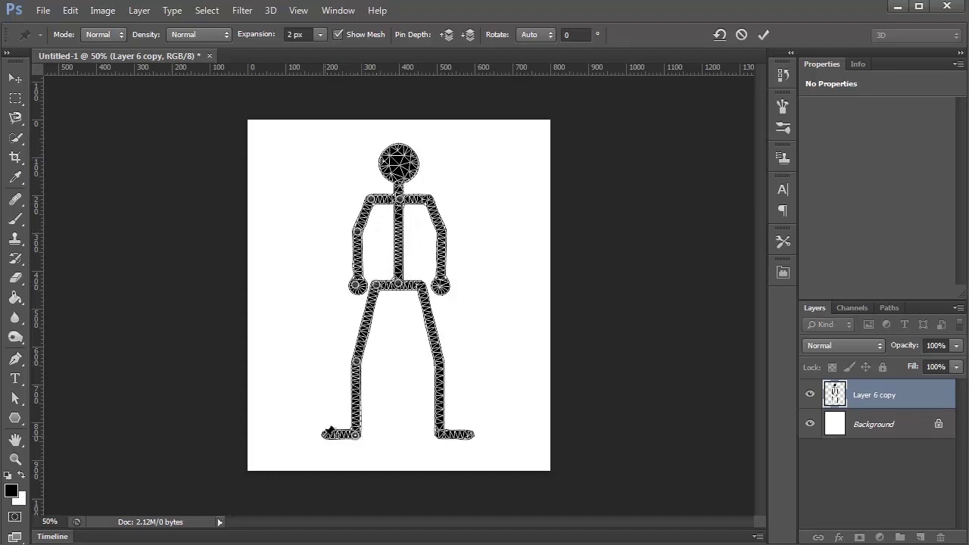
Step: Bend the figure's left hand up to shoulder height, pull the right elbow and hand outward, and apply the Puppet Warp
{"action": "left_click_drag", "start_coordinate": [356, 286], "coordinate": [334, 197]}
{"action": "left_click", "coordinate": [442, 232]}
{"action": "left_click_drag", "start_coordinate": [440, 287], "coordinate": [461, 292]}
{"action": "left_click_drag", "start_coordinate": [446, 238], "coordinate": [459, 219]}
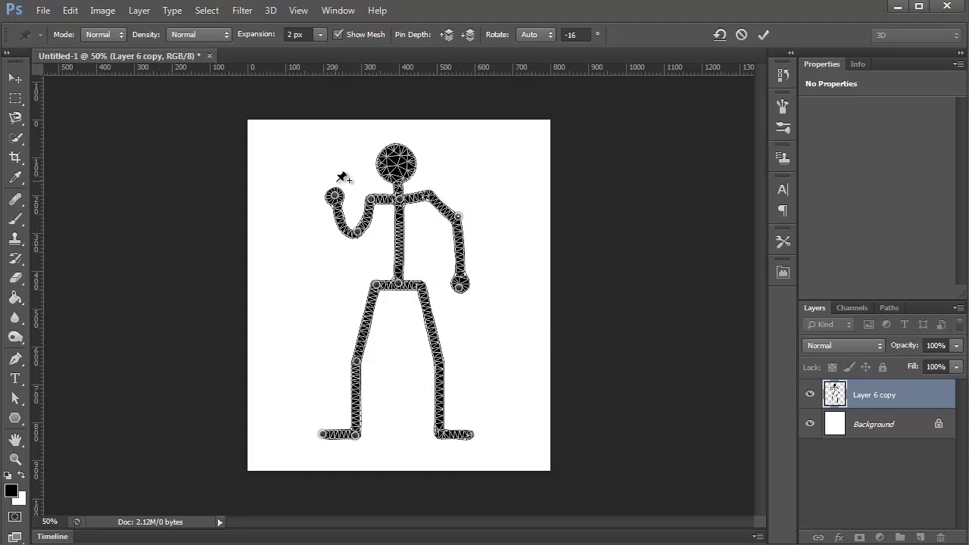
{"action": "left_click_drag", "start_coordinate": [334, 197], "coordinate": [324, 186]}
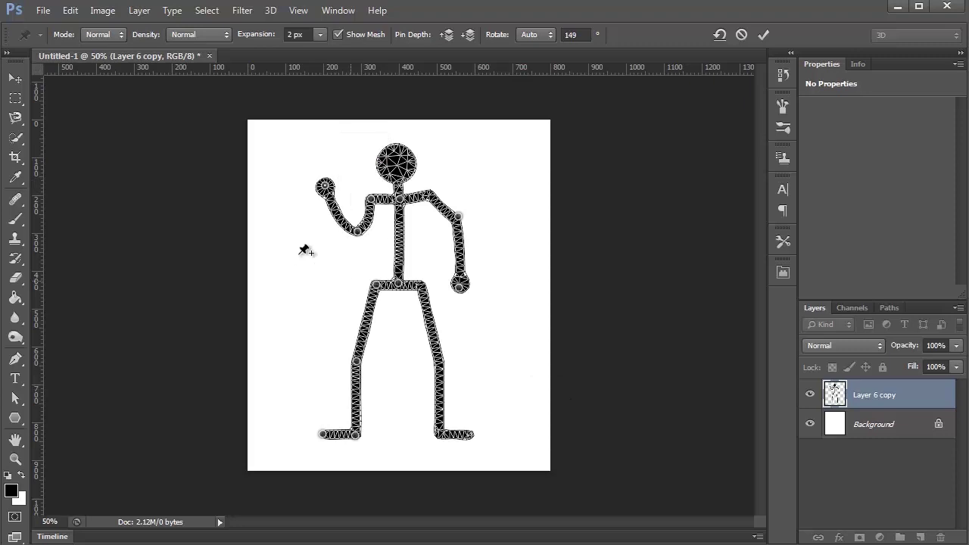
{"action": "key", "text": "Return"}
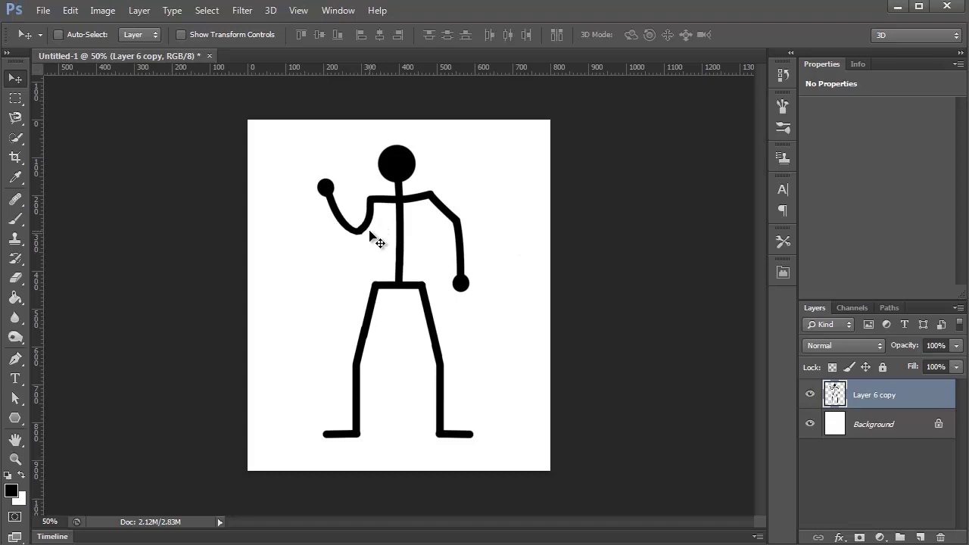
Step: Puppet Warp Layer 6 copy again with pins on the bent elbow, raised hand and pelvis, shift the raised hand slightly, and apply it
{"action": "left_click", "coordinate": [70, 11]}
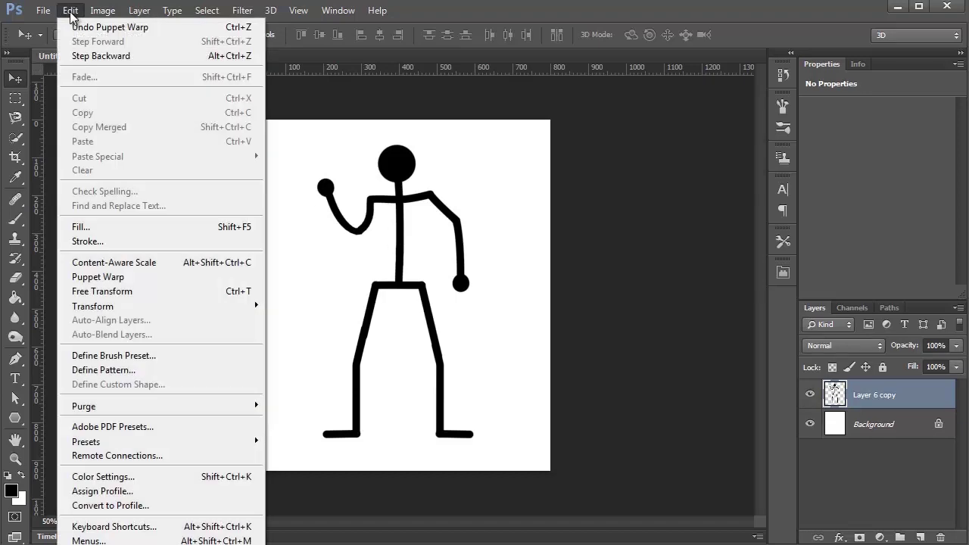
{"action": "left_click", "coordinate": [126, 277]}
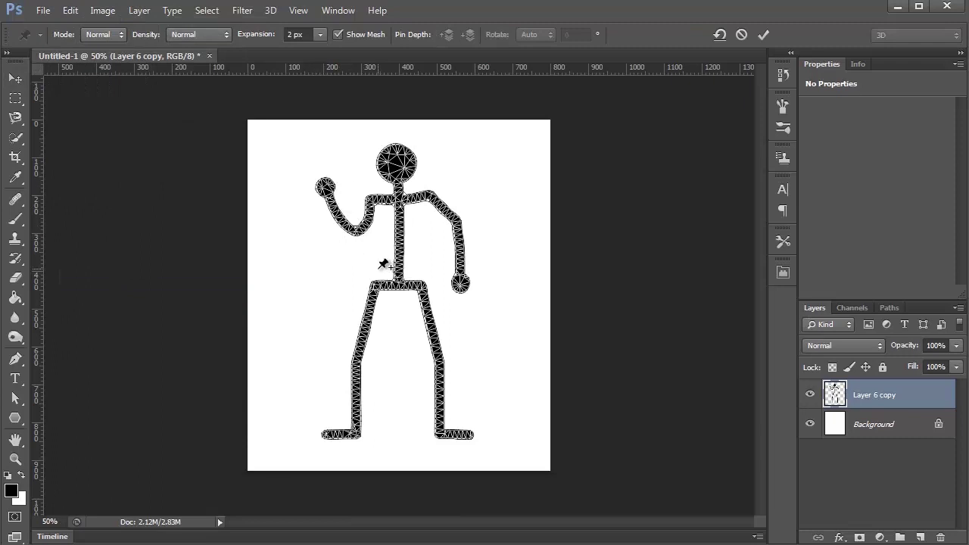
{"action": "left_click", "coordinate": [357, 228]}
{"action": "left_click", "coordinate": [328, 186]}
{"action": "left_click_drag", "start_coordinate": [327, 188], "coordinate": [344, 203]}
{"action": "left_click", "coordinate": [394, 280]}
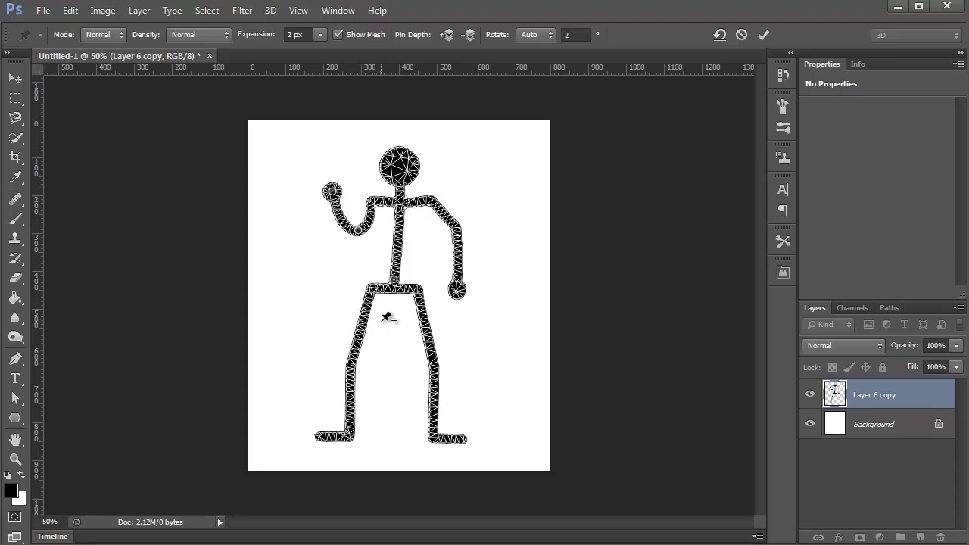
{"action": "key", "text": "Return"}
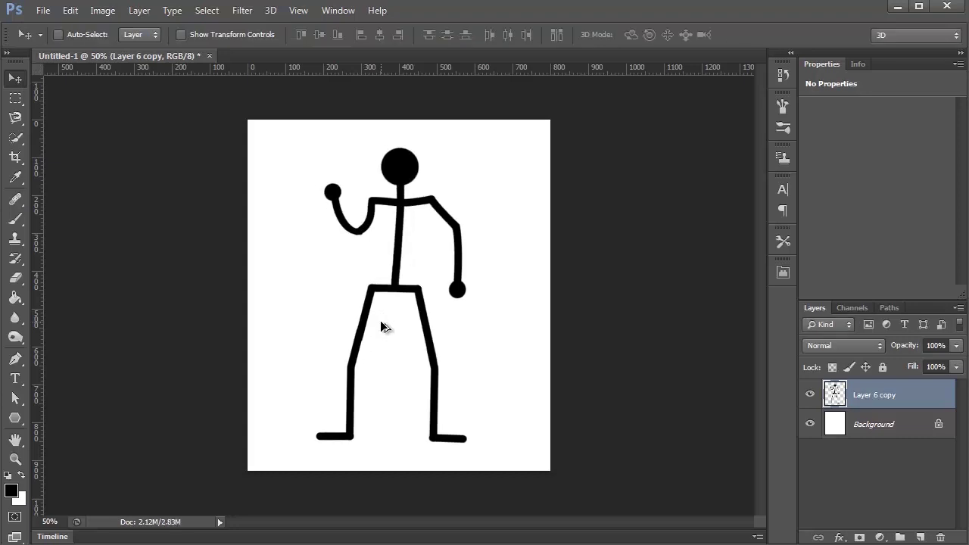
Step: Undo both Puppet Warps and convert Layer 6 copy to a smart object
{"action": "key", "text": "ctrl+alt+z"}
{"action": "key", "text": "ctrl+alt+z"}
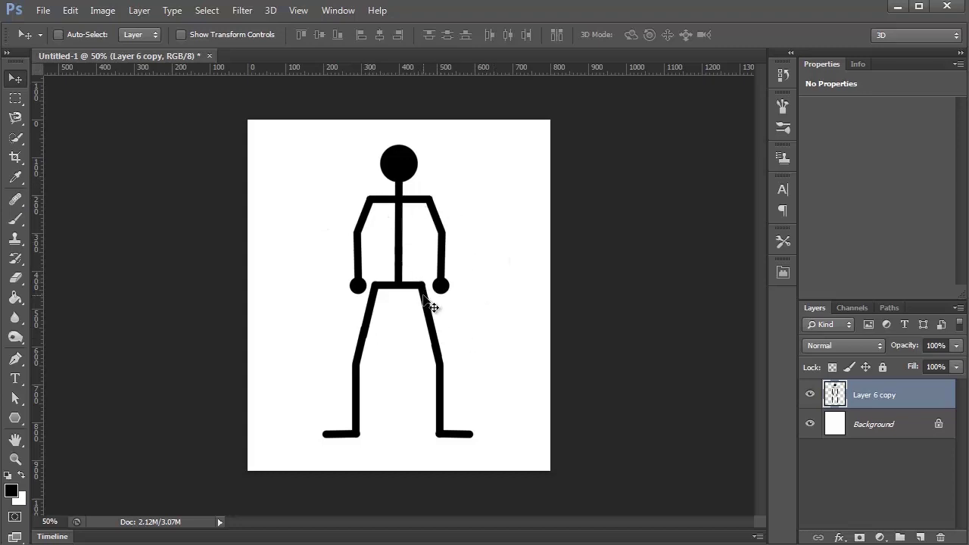
{"action": "right_click", "coordinate": [924, 403]}
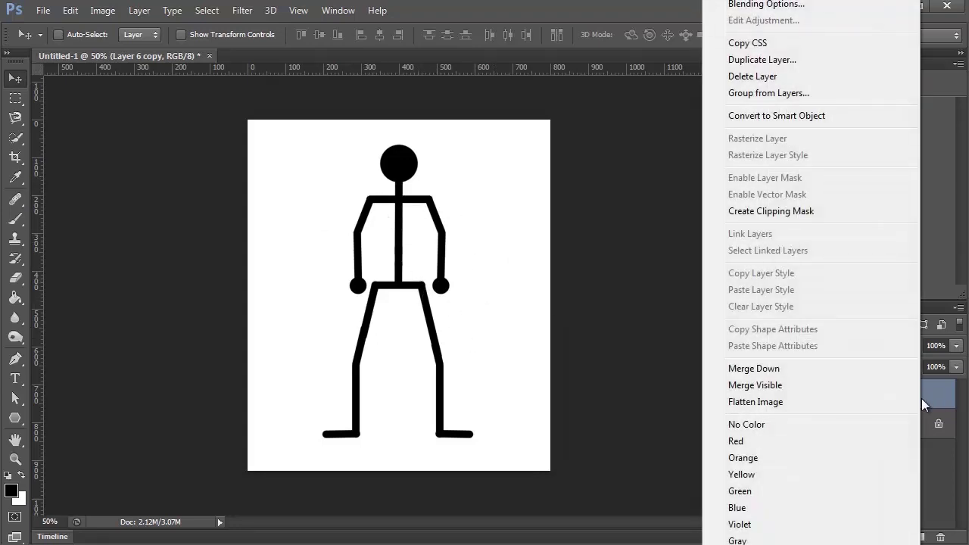
{"action": "left_click", "coordinate": [715, 116]}
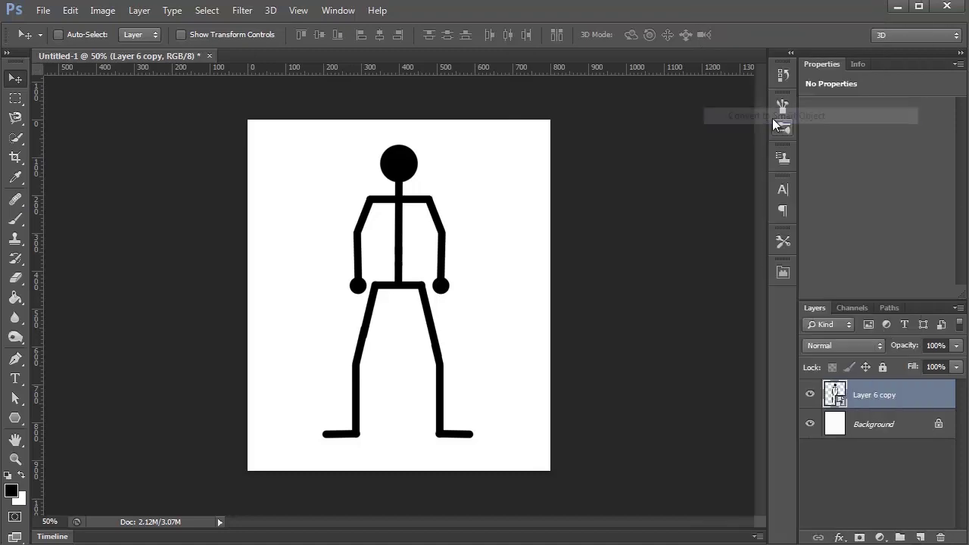
Step: Start Puppet Warp on the Layer 6 copy smart object and pin the figure's head, neck, shoulders, elbows and left hand
{"action": "left_click", "coordinate": [70, 10]}
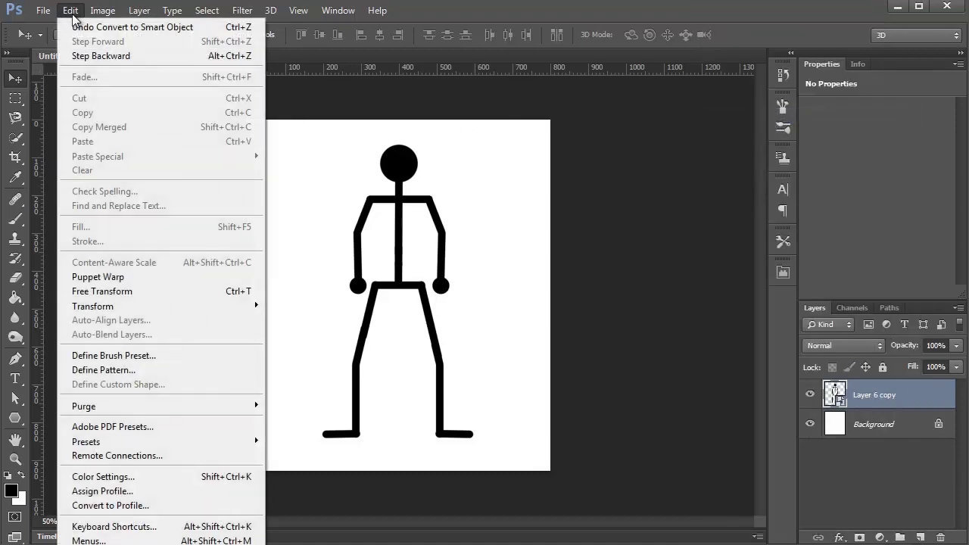
{"action": "left_click", "coordinate": [127, 278]}
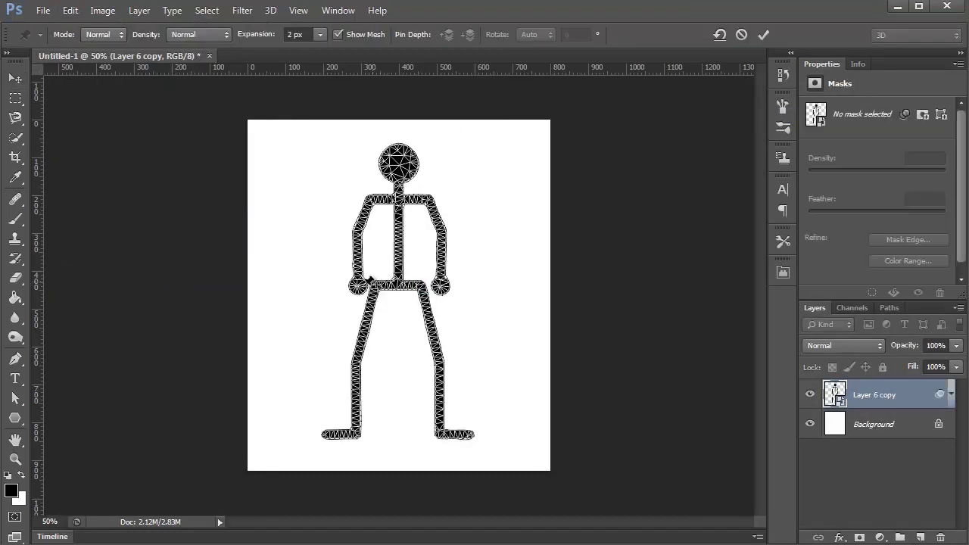
{"action": "left_click", "coordinate": [370, 198]}
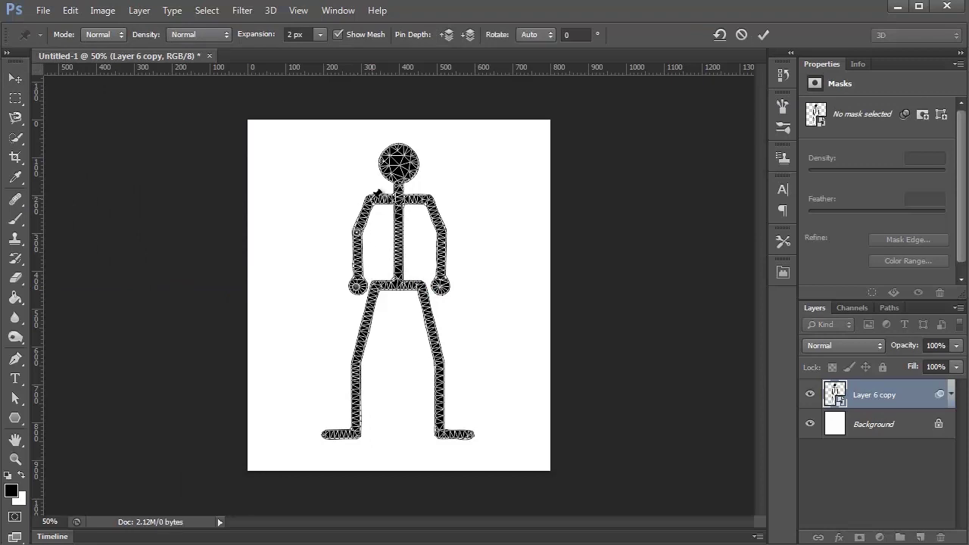
{"action": "left_click", "coordinate": [399, 197]}
{"action": "left_click", "coordinate": [398, 160]}
{"action": "left_click", "coordinate": [430, 199]}
{"action": "left_click", "coordinate": [441, 233]}
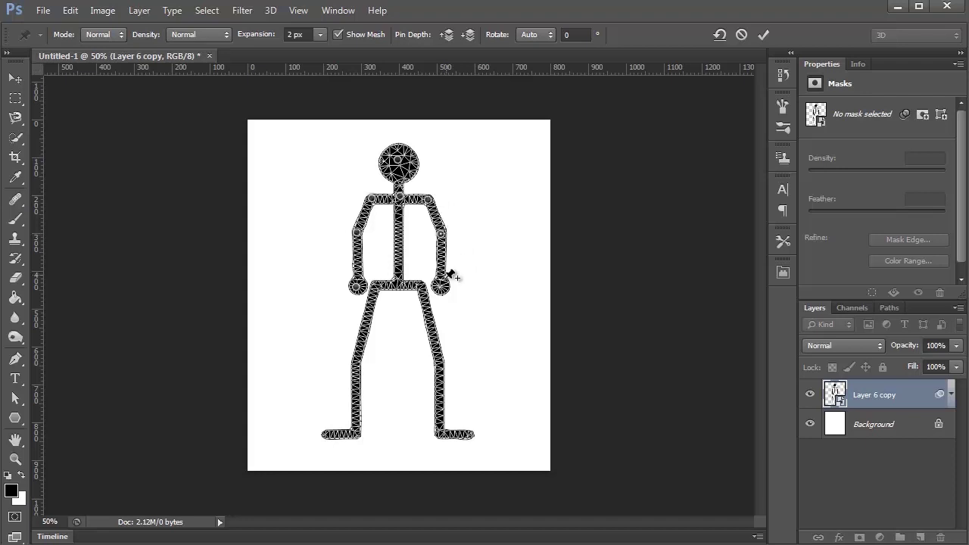
Step: Pin the figure's right hand, hips, knees and feet, and apply the warp with its left hand raised to shoulder height
{"action": "left_click", "coordinate": [399, 284]}
{"action": "left_click", "coordinate": [355, 355]}
{"action": "left_click", "coordinate": [356, 434]}
{"action": "left_click", "coordinate": [322, 434]}
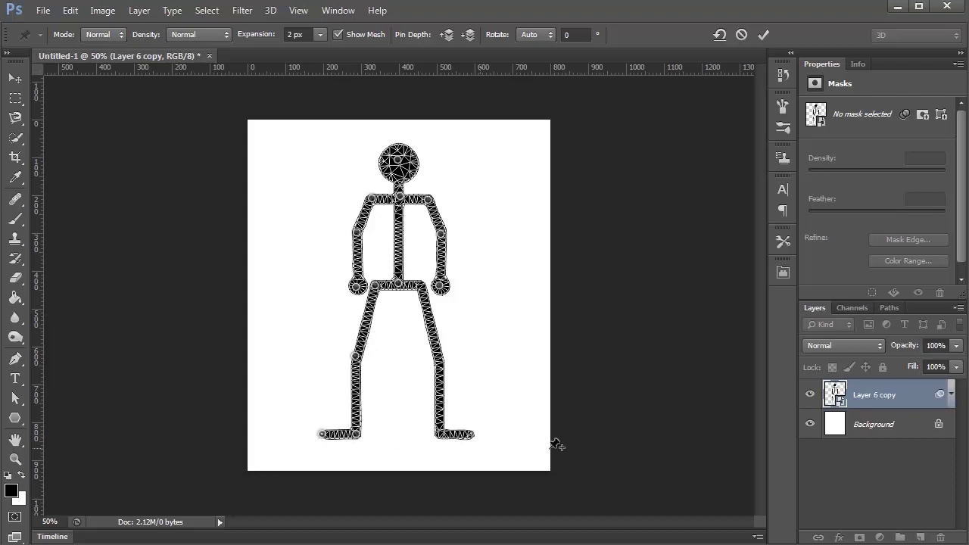
{"action": "left_click", "coordinate": [472, 434]}
{"action": "left_click", "coordinate": [440, 434]}
{"action": "left_click", "coordinate": [440, 365]}
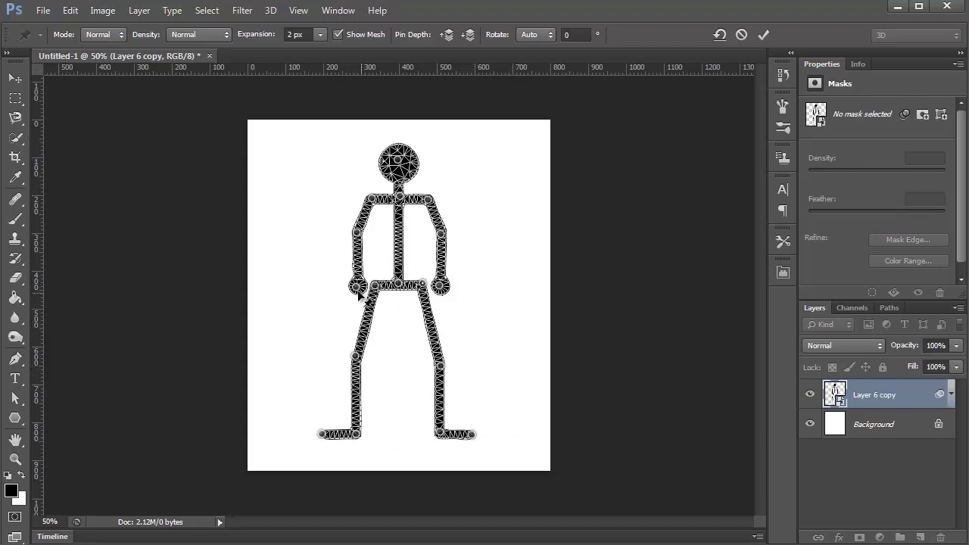
{"action": "left_click_drag", "start_coordinate": [358, 287], "coordinate": [342, 203]}
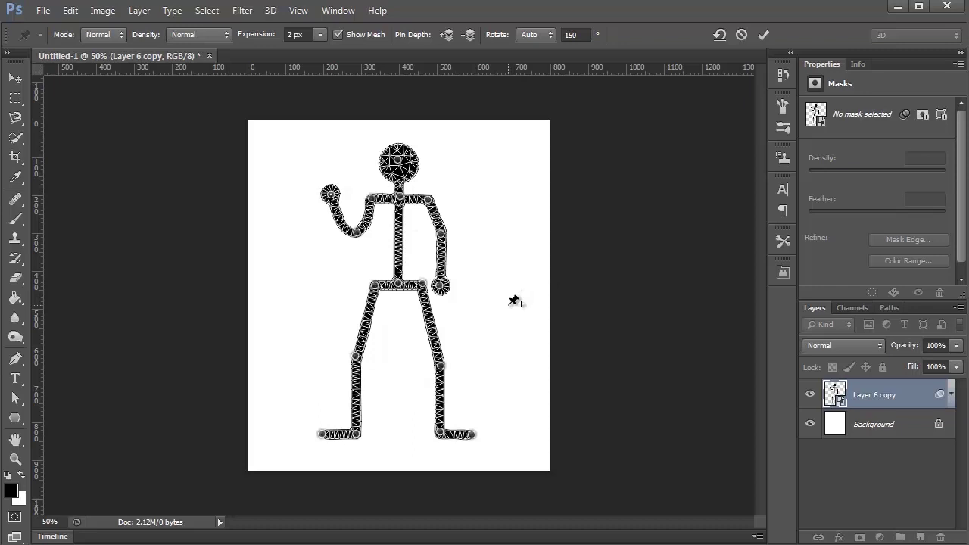
{"action": "key", "text": "Return"}
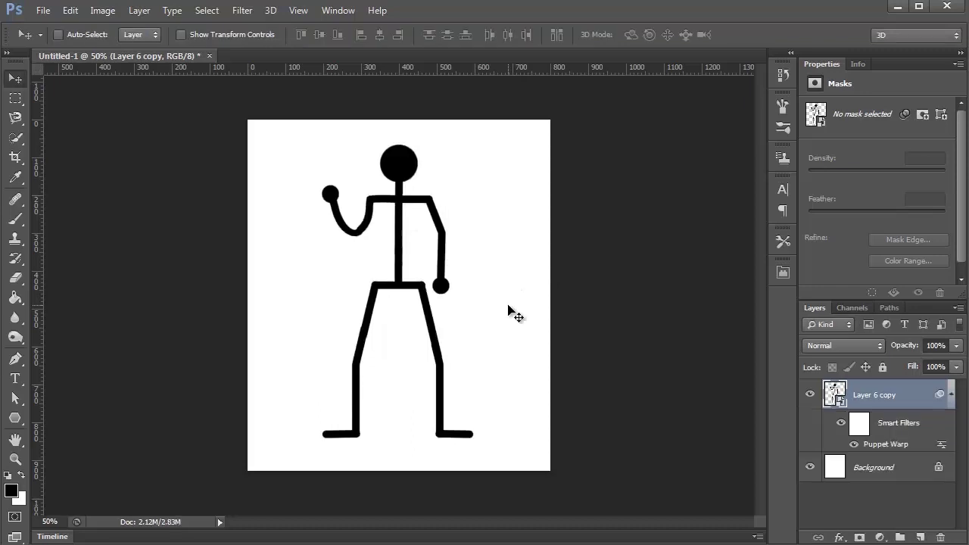
Step: Edit the Puppet Warp smart filter so the left hand hangs down and the right hand is raised to shoulder height, and apply it
{"action": "double_click", "coordinate": [886, 447]}
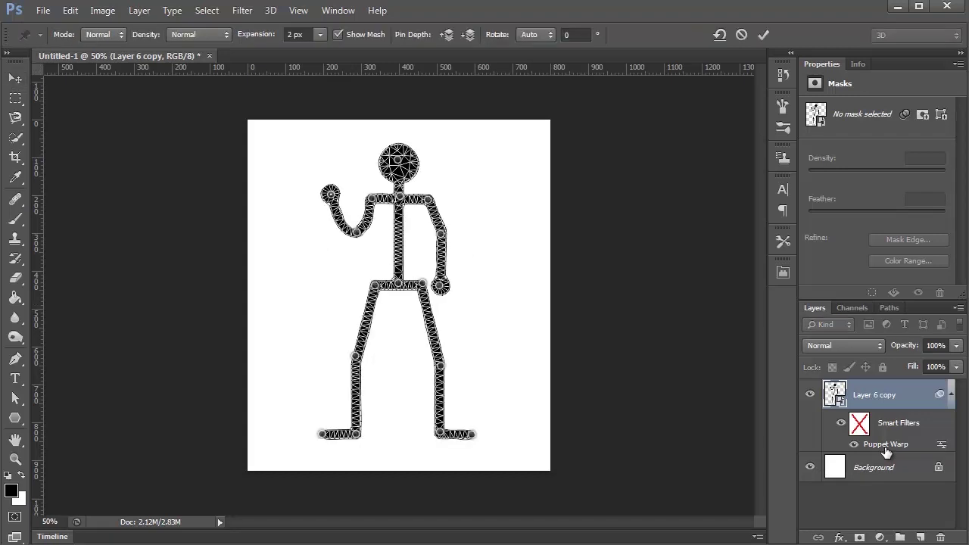
{"action": "left_click_drag", "start_coordinate": [333, 197], "coordinate": [359, 271]}
{"action": "left_click_drag", "start_coordinate": [442, 286], "coordinate": [480, 196]}
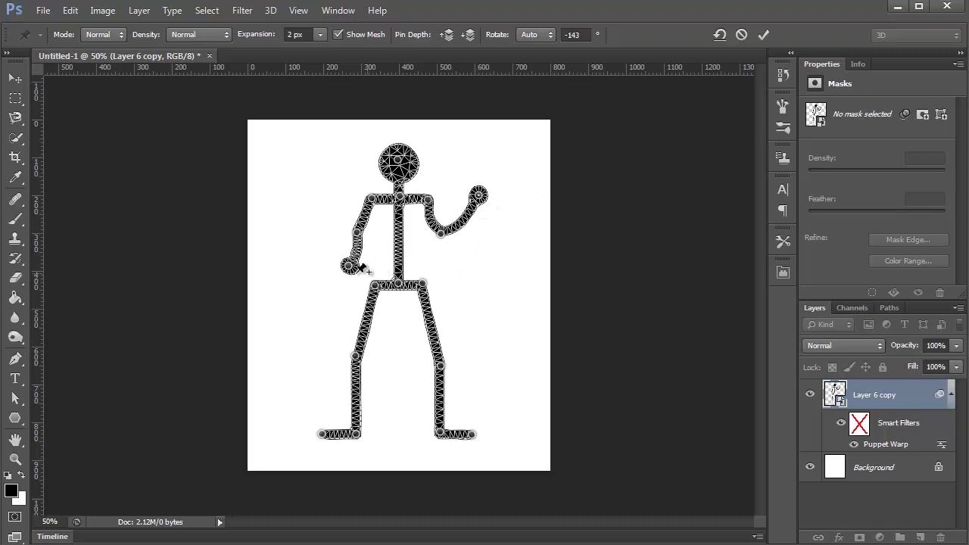
{"action": "left_click_drag", "start_coordinate": [350, 267], "coordinate": [348, 287]}
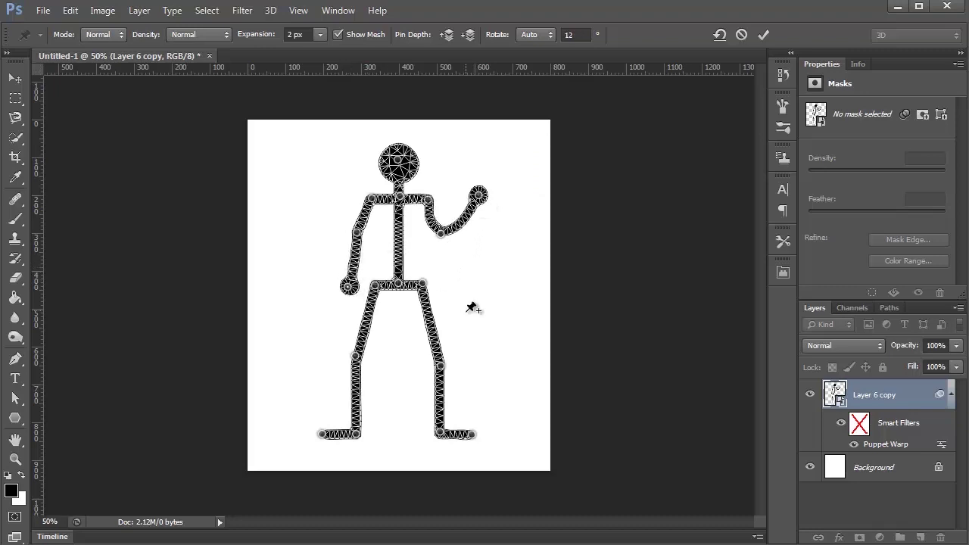
{"action": "key", "text": "Return"}
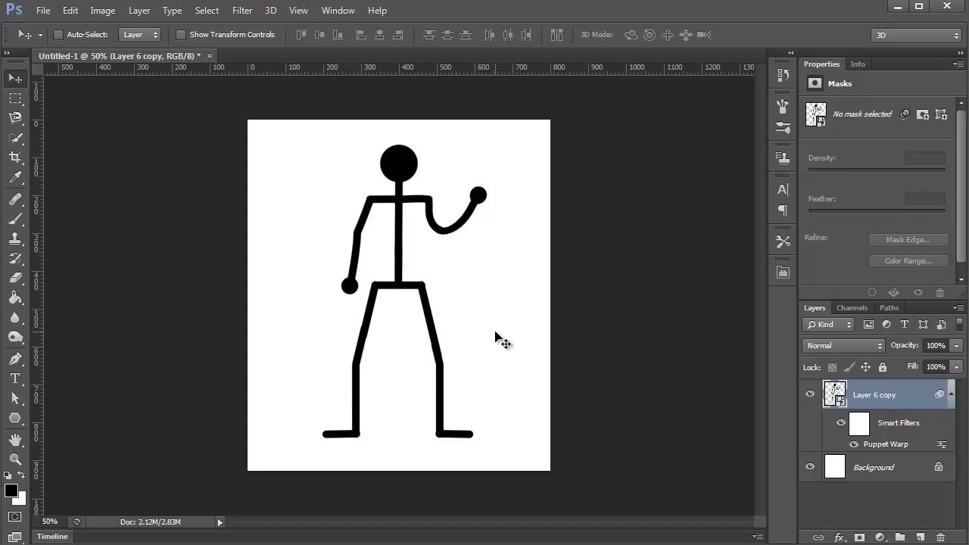
Step: Collapse the smart filter list of Layer 6 copy and examine the edges of the warped arms, torso and hips close up
{"action": "left_click", "coordinate": [952, 395]}
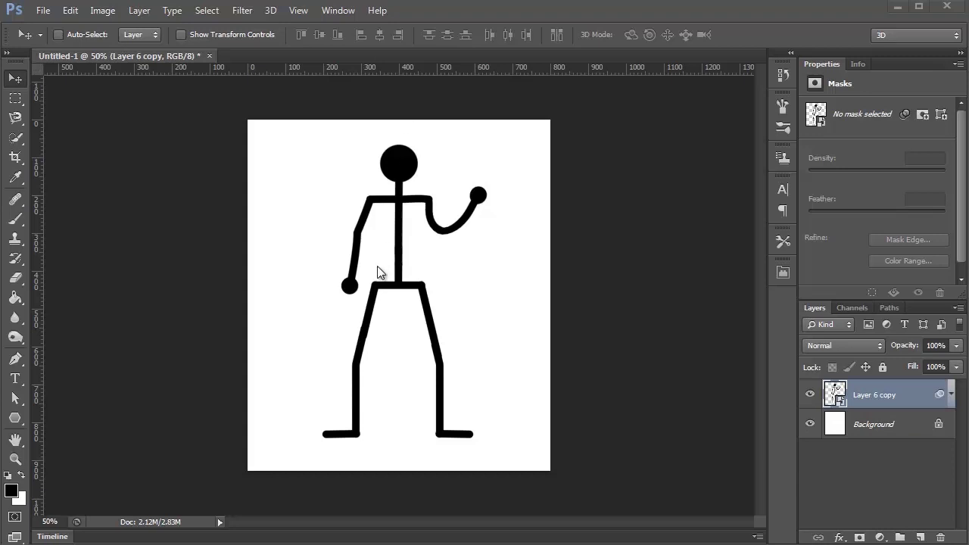
{"action": "left_click", "coordinate": [407, 249]}
{"action": "scroll", "coordinate": [407, 249], "scroll_direction": "up", "scroll_amount": 1}
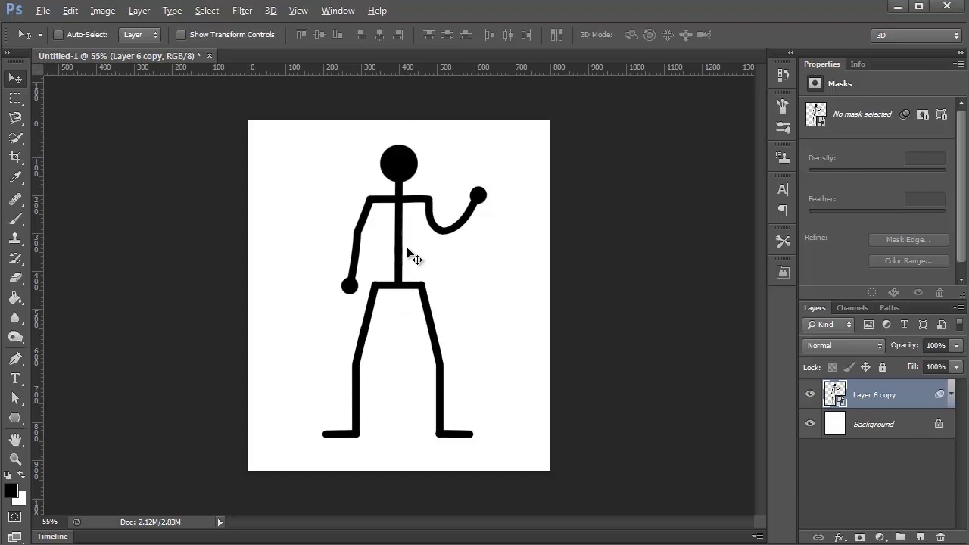
{"action": "scroll", "coordinate": [407, 251], "scroll_direction": "up", "scroll_amount": 5}
{"action": "scroll", "coordinate": [385, 383], "scroll_direction": "up", "scroll_amount": 3}
{"action": "scroll", "coordinate": [476, 308], "scroll_direction": "down", "scroll_amount": 1}
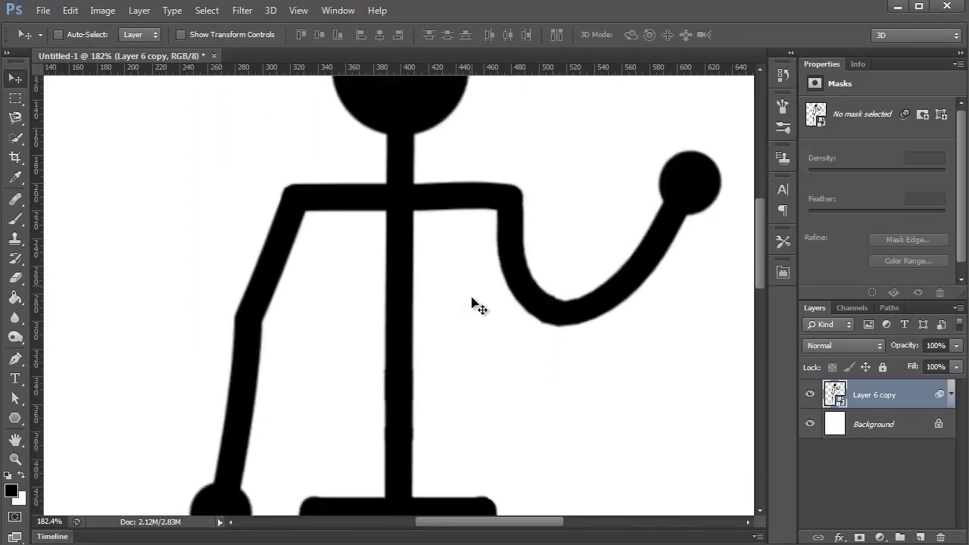
{"action": "scroll", "coordinate": [472, 303], "scroll_direction": "down", "scroll_amount": 3}
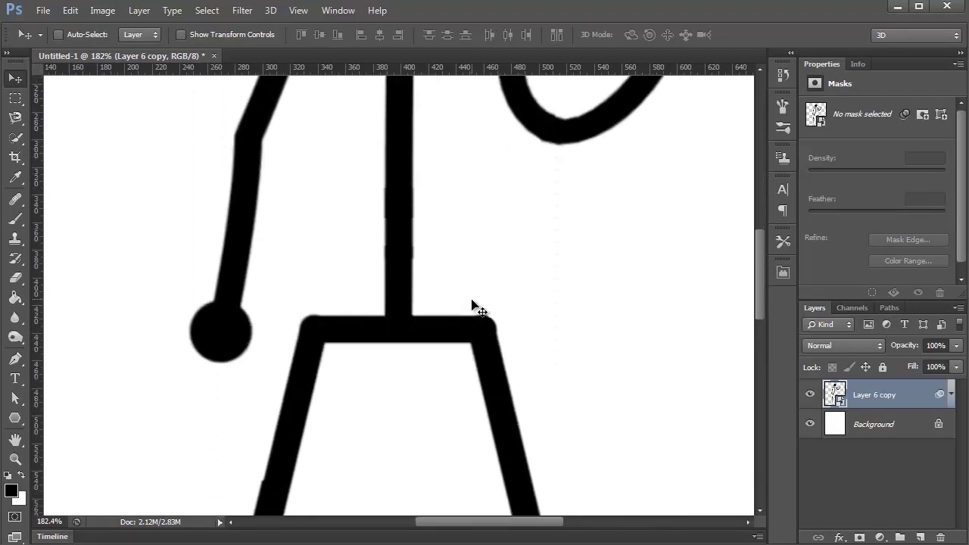
Step: Rasterize the Layer 6 copy smart object, start Free Transform on it, and inspect the edges of its legs close up
{"action": "right_click", "coordinate": [911, 399]}
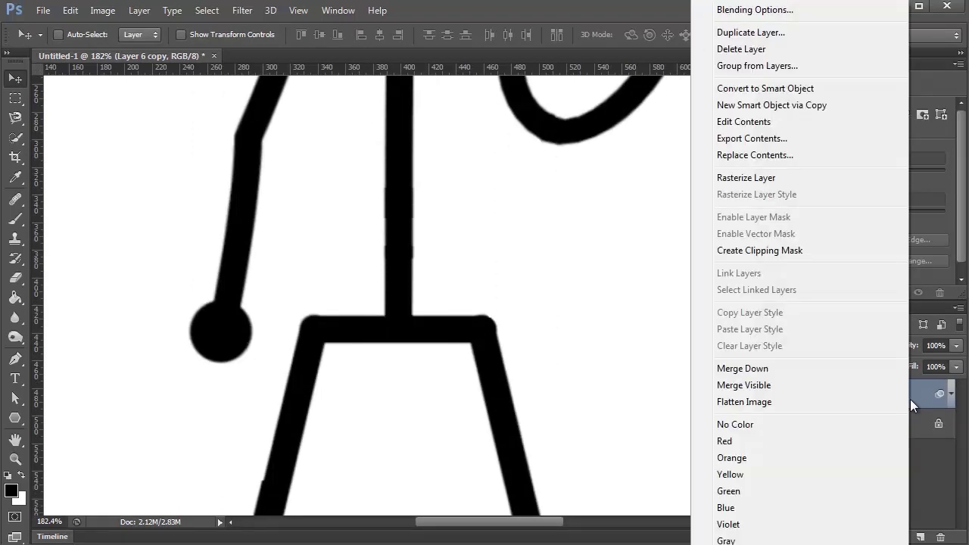
{"action": "left_click", "coordinate": [810, 177]}
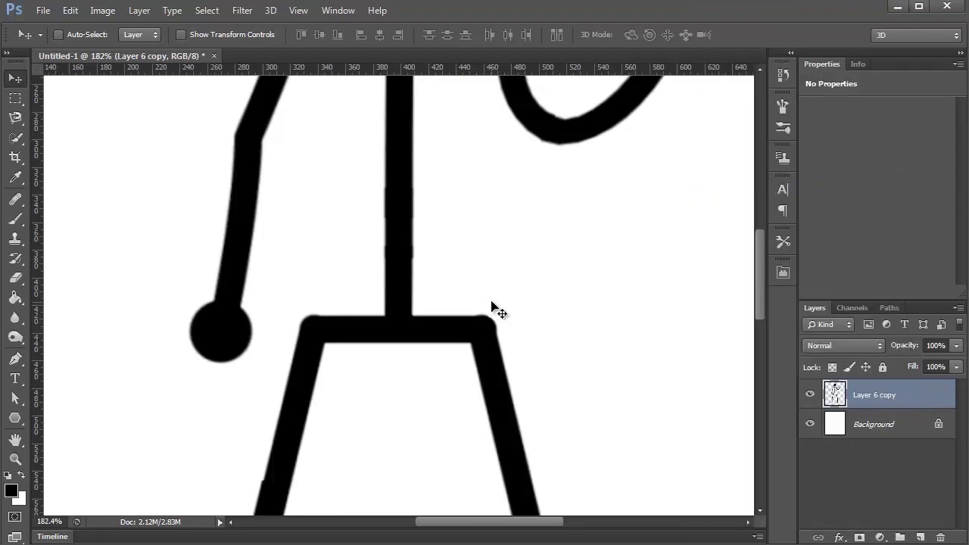
{"action": "key", "text": "ctrl+t"}
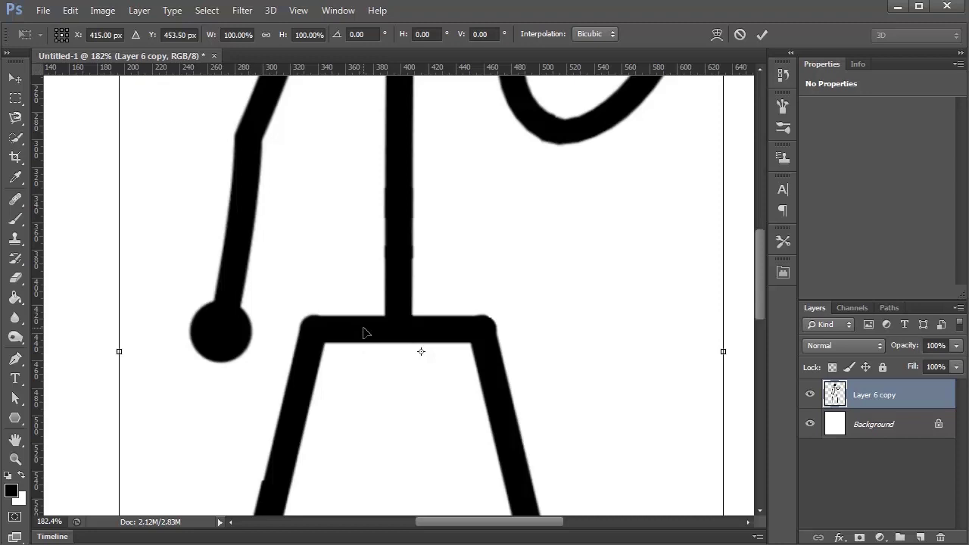
{"action": "scroll", "coordinate": [364, 333], "scroll_direction": "down", "scroll_amount": 5}
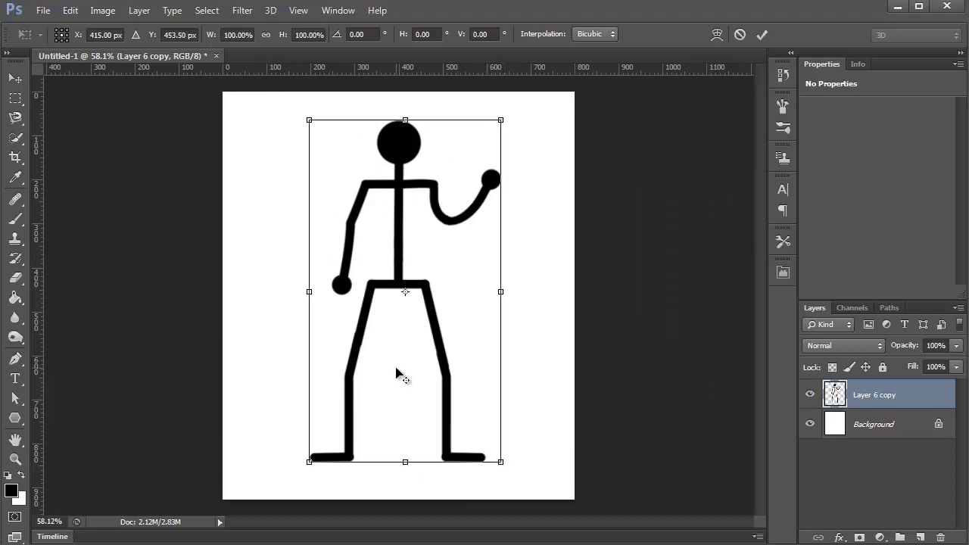
{"action": "scroll", "coordinate": [397, 372], "scroll_direction": "up", "scroll_amount": 7}
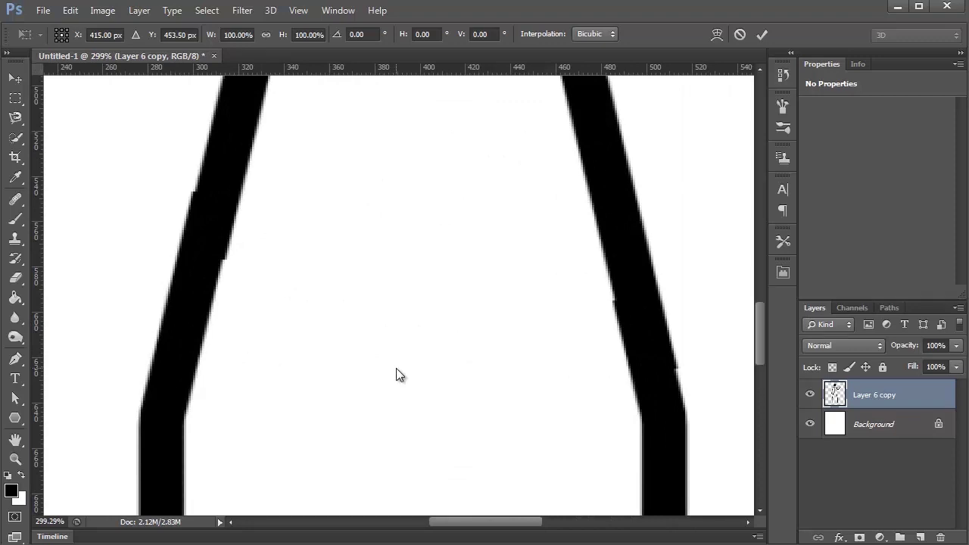
{"action": "scroll", "coordinate": [396, 368], "scroll_direction": "down", "scroll_amount": 7}
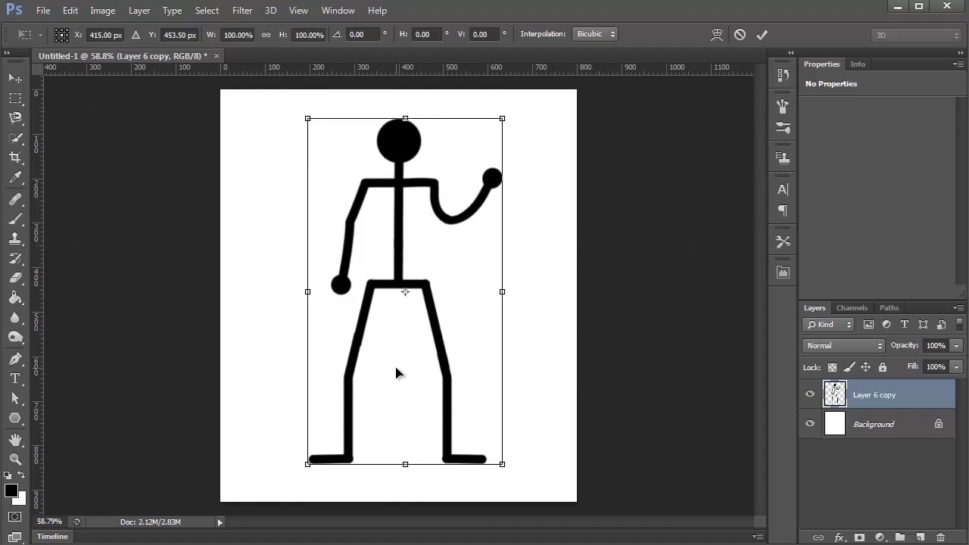
Step: Enlarge the figure to about 290%, shrink it to about 29% of its size, and apply the transformation
{"action": "left_click_drag", "start_coordinate": [501, 465], "coordinate": [688, 544]}
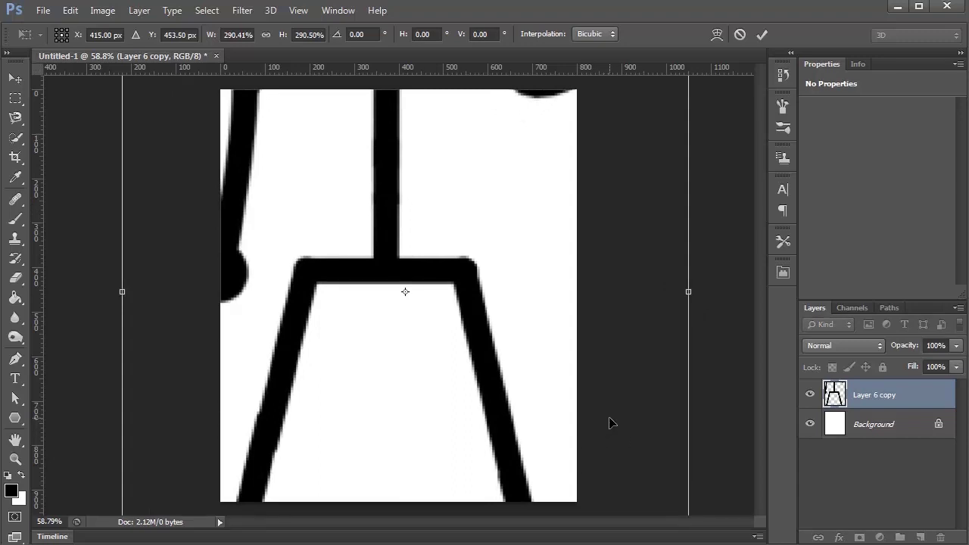
{"action": "key", "text": "ctrl+0"}
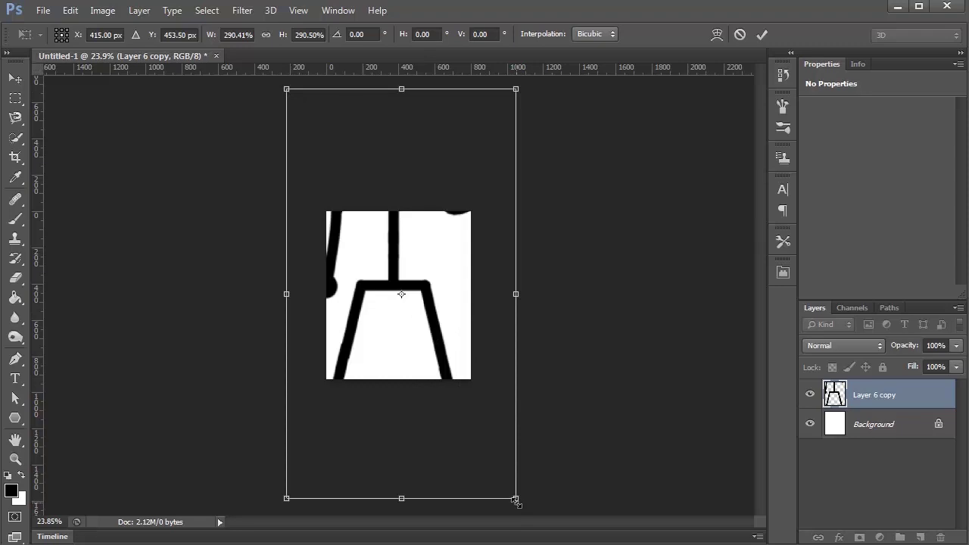
{"action": "left_click_drag", "start_coordinate": [516, 498], "coordinate": [415, 314]}
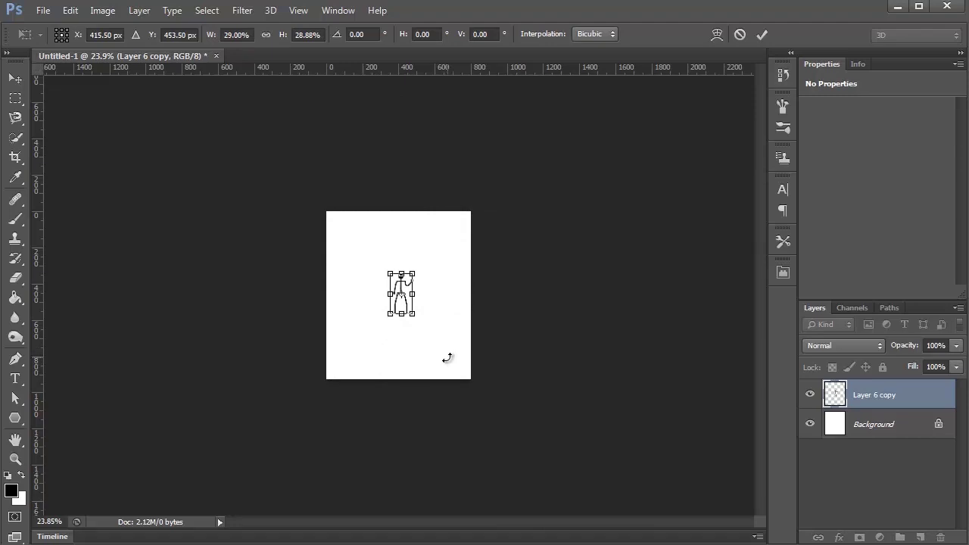
{"action": "scroll", "coordinate": [448, 357], "scroll_direction": "up", "scroll_amount": 3}
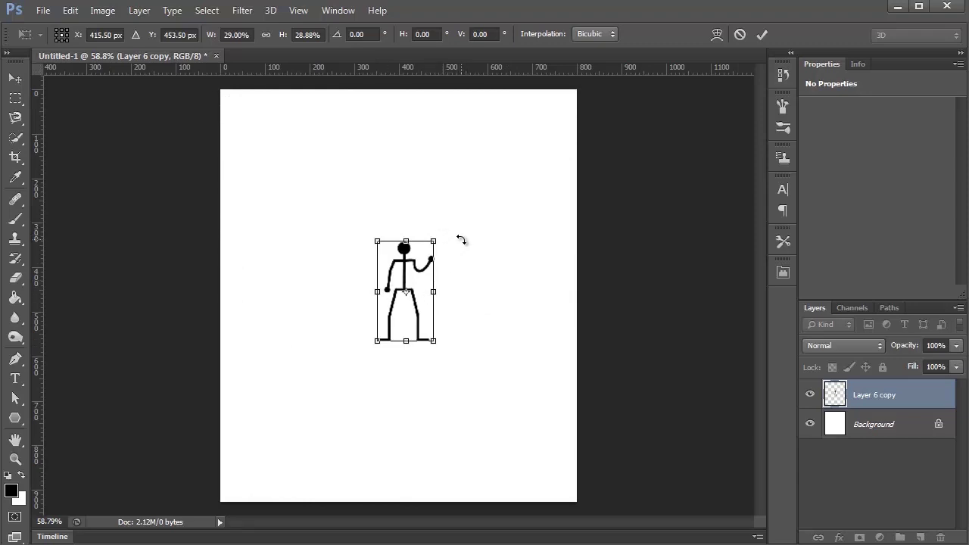
{"action": "key", "text": "Return"}
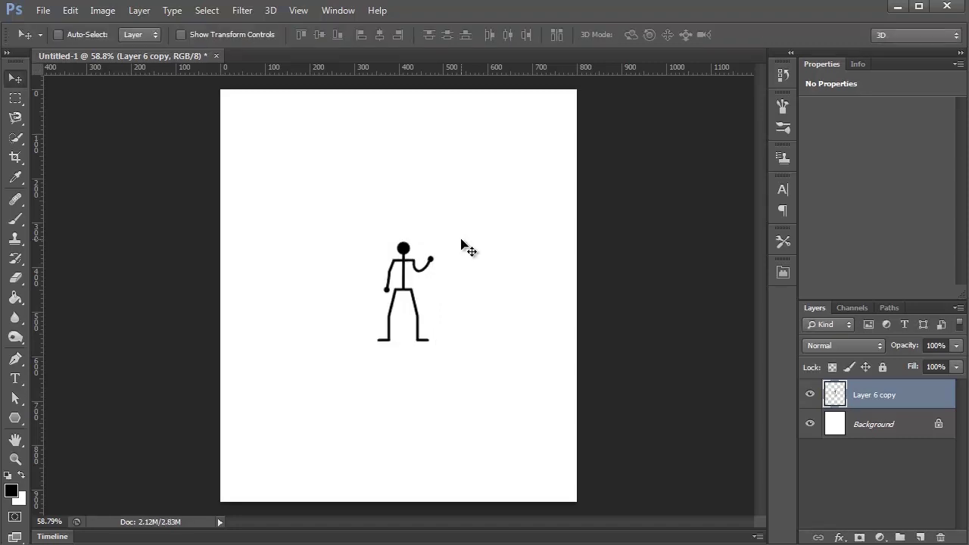
Step: Try replacing the locked Background layer with an unlocked duplicate by deleting the original, and undo the replacement
{"action": "left_click", "coordinate": [903, 431]}
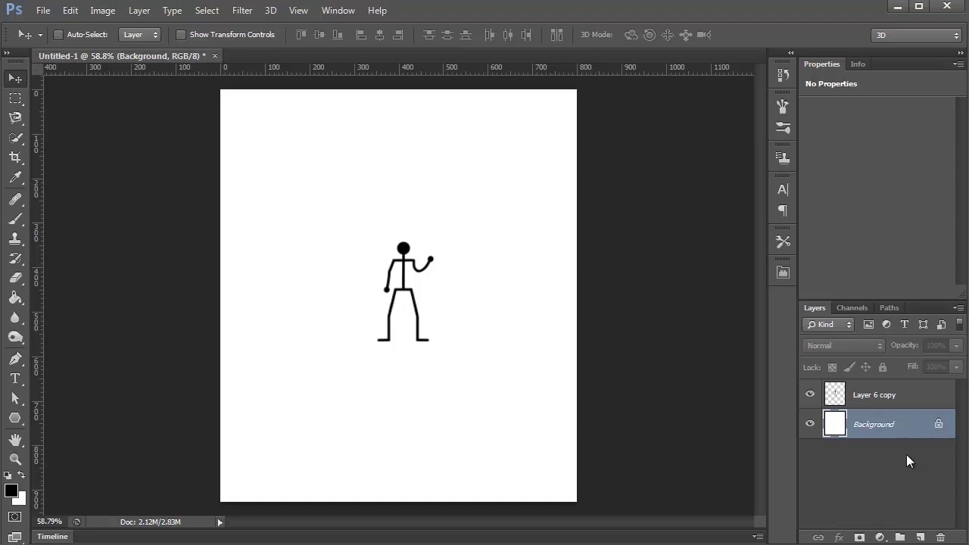
{"action": "left_click_drag", "start_coordinate": [835, 428], "coordinate": [921, 537]}
{"action": "left_click_drag", "start_coordinate": [884, 459], "coordinate": [942, 537]}
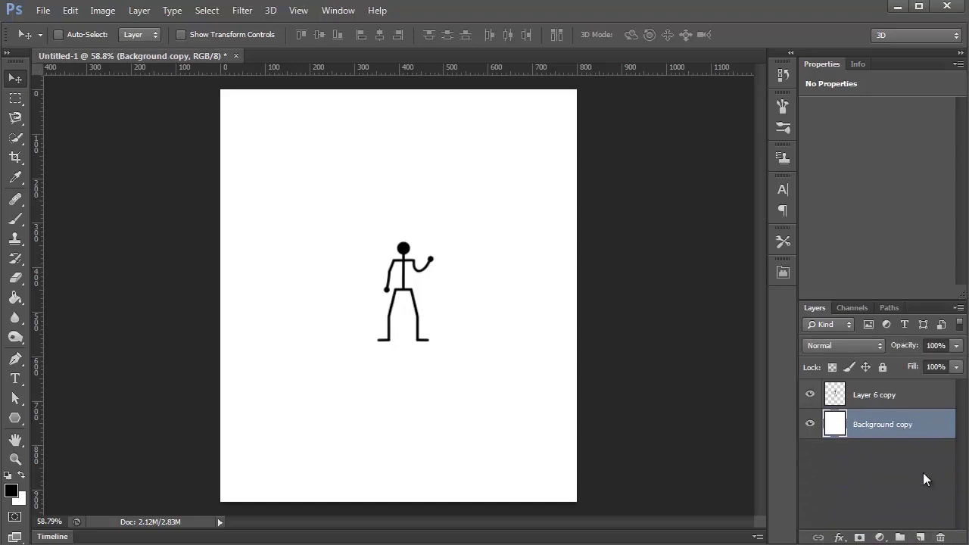
{"action": "key", "text": "ctrl+z"}
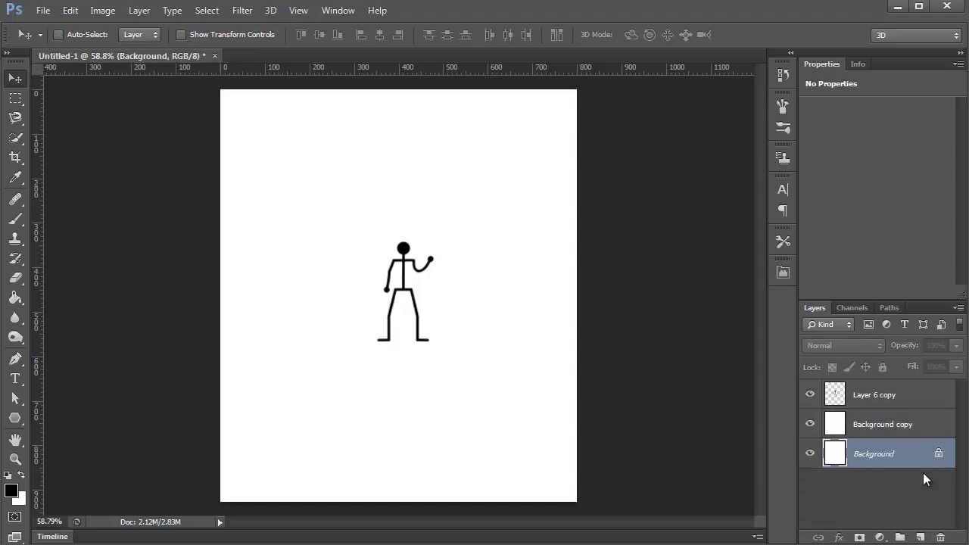
{"action": "key", "text": "ctrl+alt+z"}
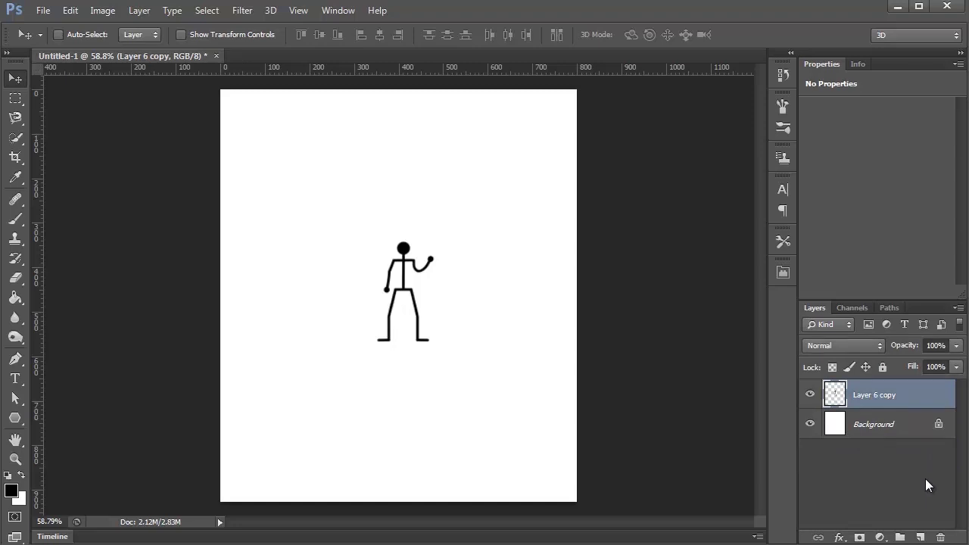
Step: Try converting the Background layer into a regular layer named Layer 0 with the default New Layer settings, and undo it
{"action": "double_click", "coordinate": [919, 431]}
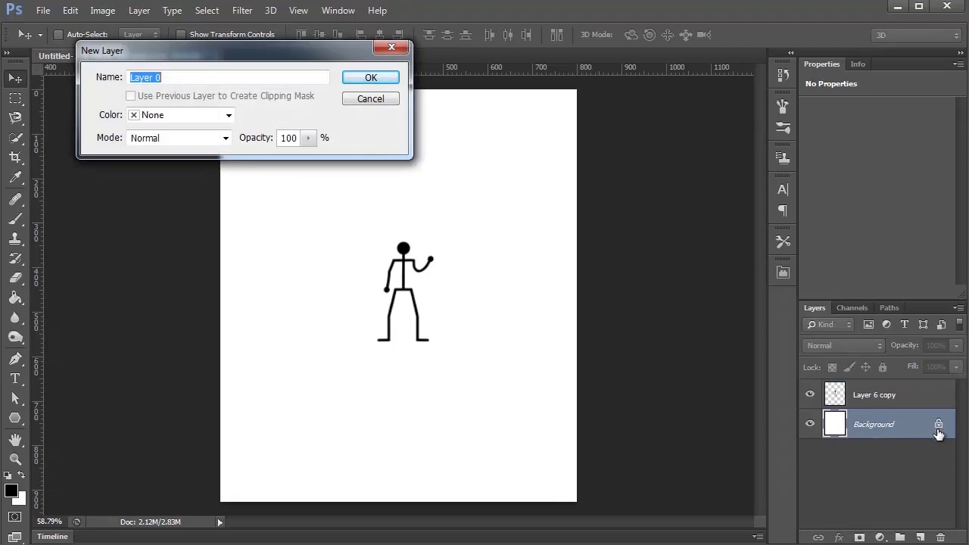
{"action": "left_click", "coordinate": [370, 79]}
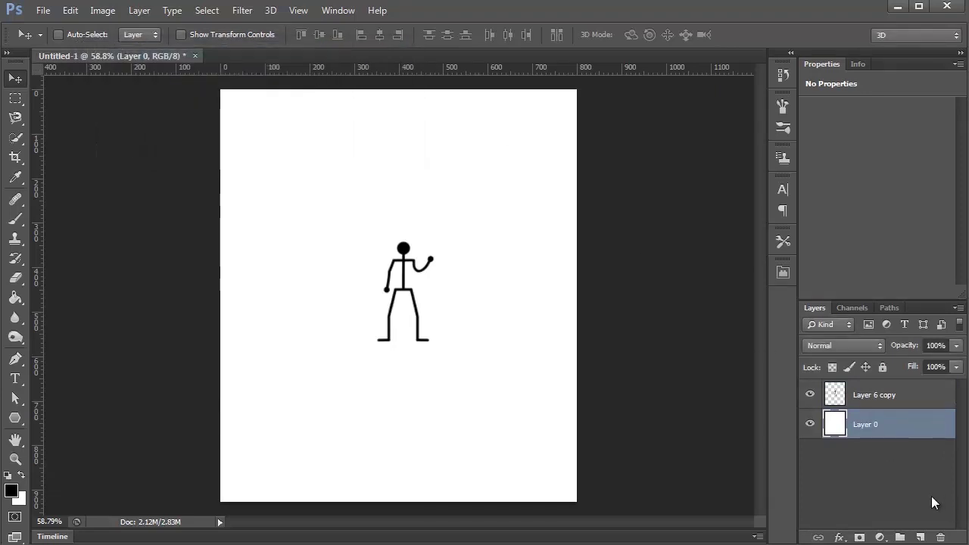
{"action": "key", "text": "ctrl+z"}
Step: Try unlocking the Background layer by discarding its lock into the trash, and undo it
{"action": "left_click", "coordinate": [935, 432]}
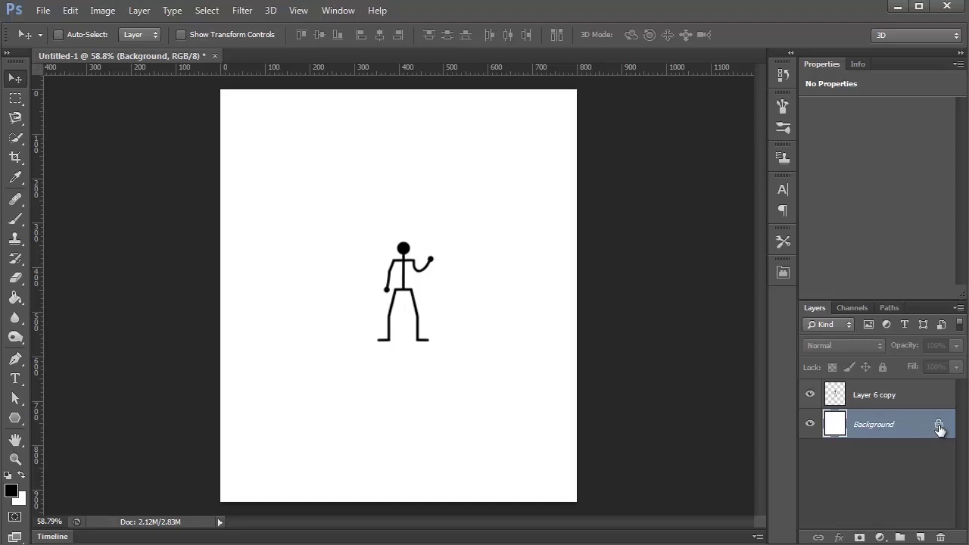
{"action": "left_click_drag", "start_coordinate": [939, 429], "coordinate": [940, 536]}
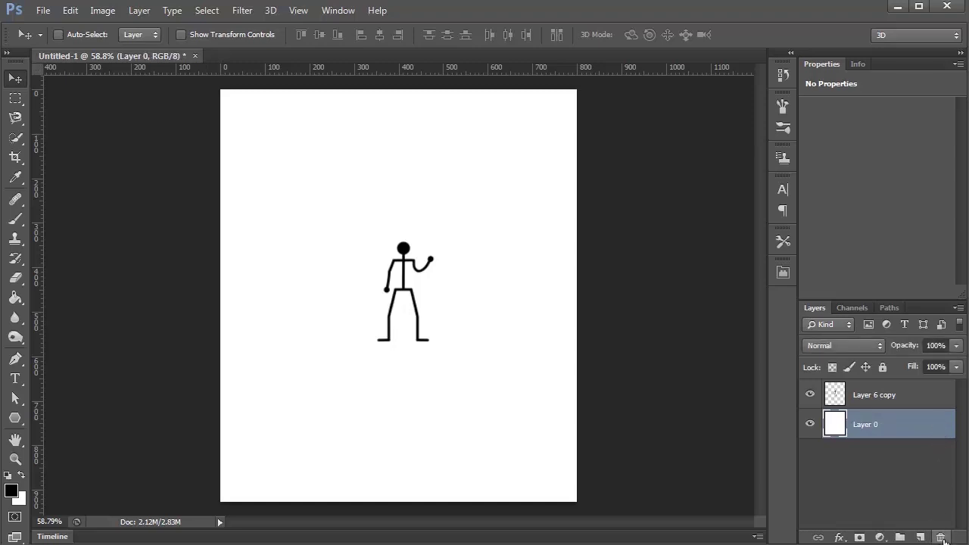
{"action": "key", "text": "ctrl+z"}
Step: Unlock the Background layer directly at its lock, without a naming dialog, so it becomes a regular layer
{"action": "left_click", "coordinate": [937, 426]}
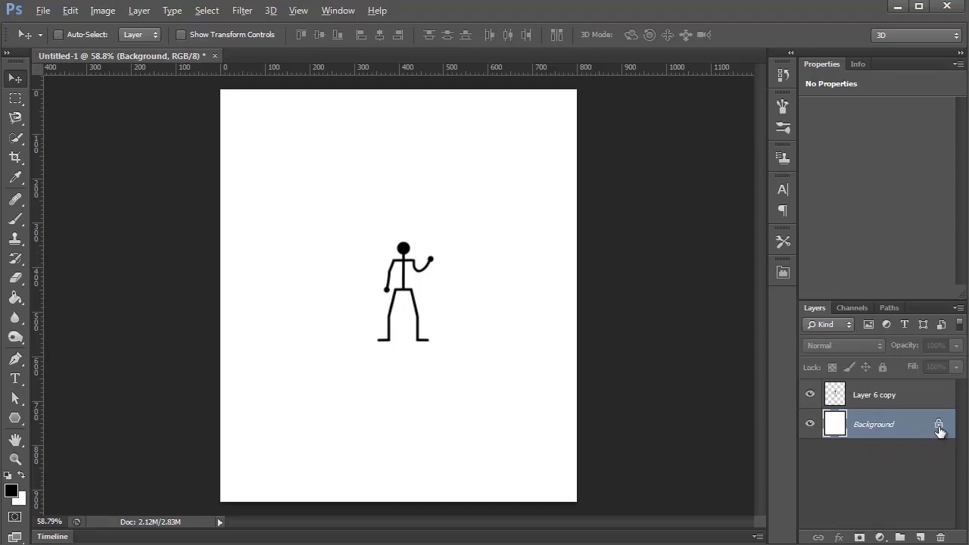
{"action": "left_click", "coordinate": [938, 427]}
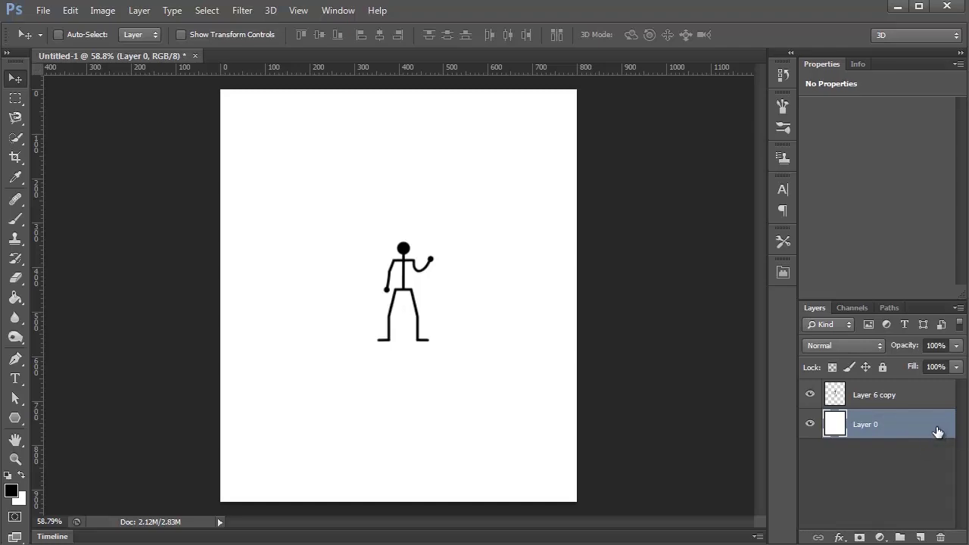
Step: Apply a red Color Overlay style to Layer 0 and clear the layer style again
{"action": "double_click", "coordinate": [930, 431]}
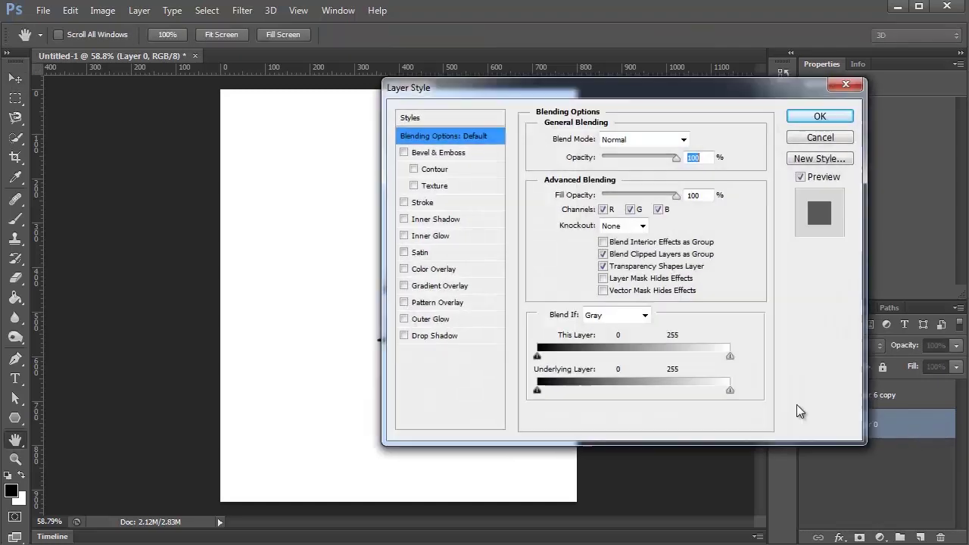
{"action": "left_click", "coordinate": [440, 271]}
{"action": "left_click", "coordinate": [815, 118]}
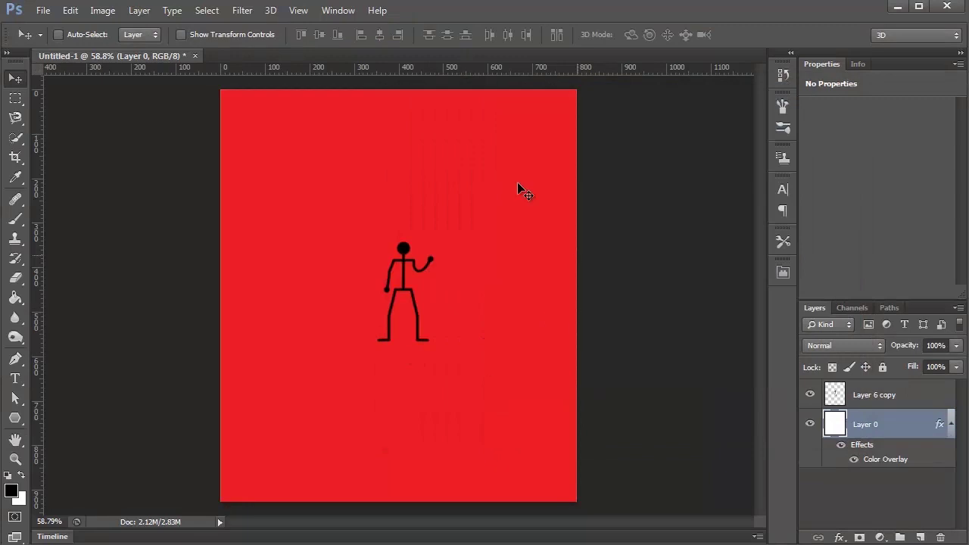
{"action": "right_click", "coordinate": [888, 431]}
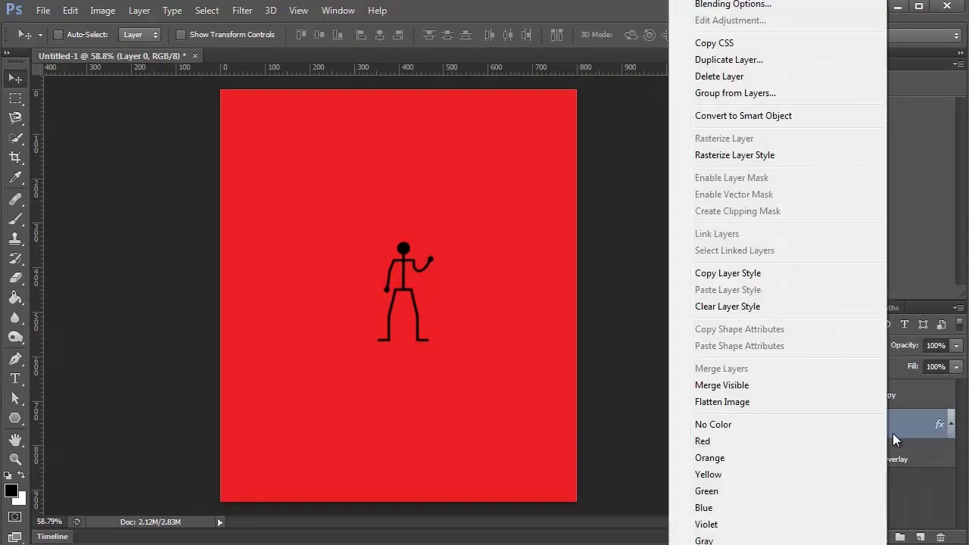
{"action": "left_click", "coordinate": [729, 306]}
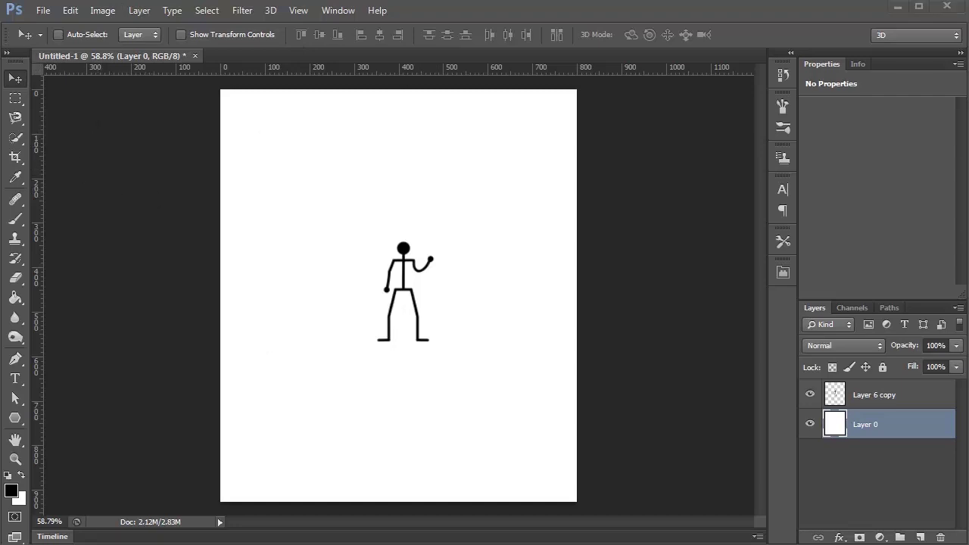
Step: Narrow the window to expose the website behind it, and fill Layer 0 with blue sampled from the PTC logo with the Eyedropper
{"action": "left_click_drag", "start_coordinate": [3, 45], "coordinate": [139, 131]}
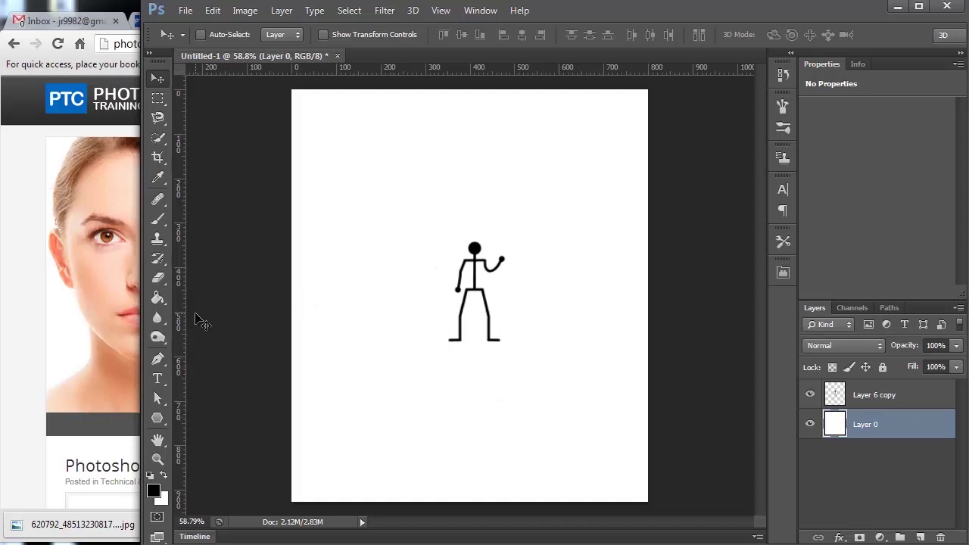
{"action": "key", "text": "i"}
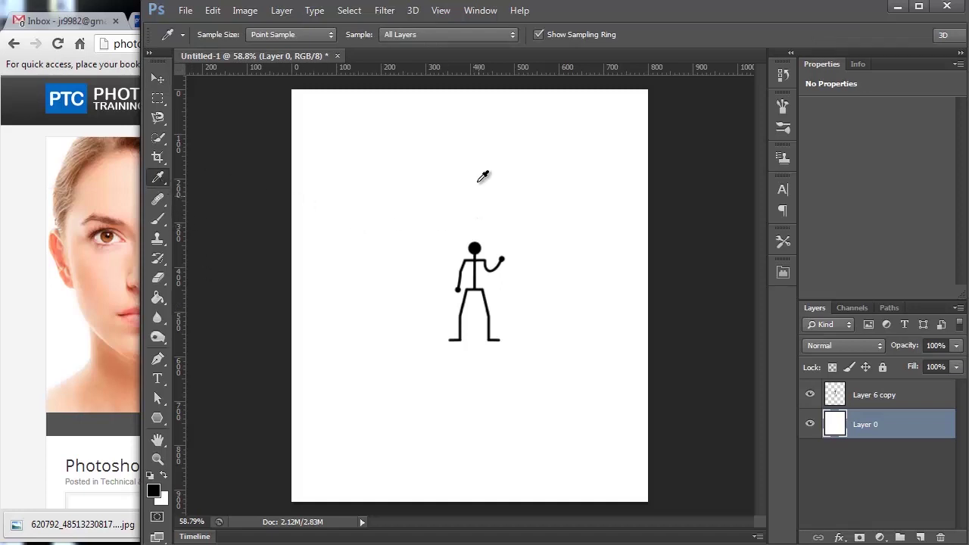
{"action": "left_click_drag", "start_coordinate": [377, 219], "coordinate": [81, 110]}
{"action": "left_click", "coordinate": [386, 393]}
{"action": "left_click_drag", "start_coordinate": [387, 393], "coordinate": [117, 392]}
{"action": "left_click_drag", "start_coordinate": [394, 400], "coordinate": [74, 85]}
{"action": "key", "text": "alt+BackSpace"}
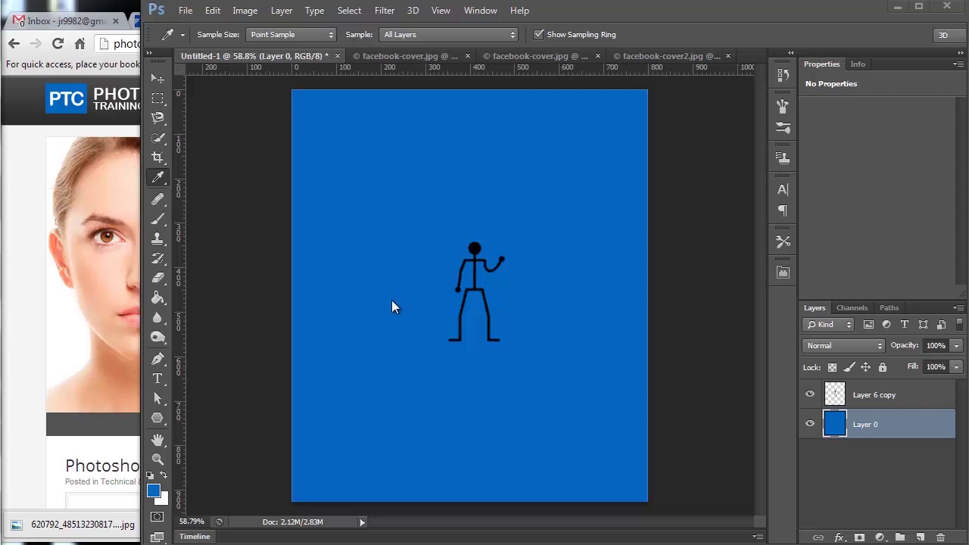
Step: Look through the three open Facebook cover images and return to the Untitled-1 document
{"action": "left_click", "coordinate": [399, 56]}
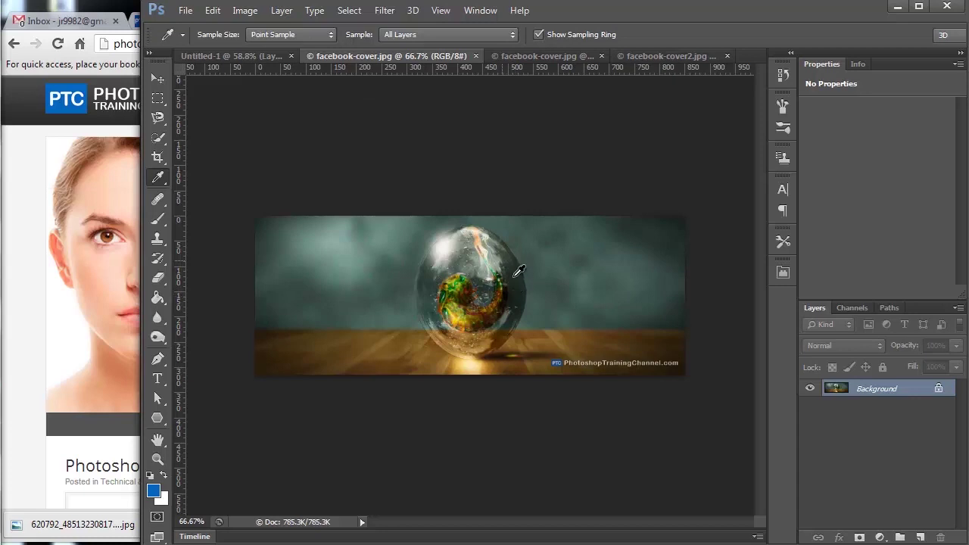
{"action": "left_click", "coordinate": [541, 56]}
{"action": "left_click", "coordinate": [653, 56]}
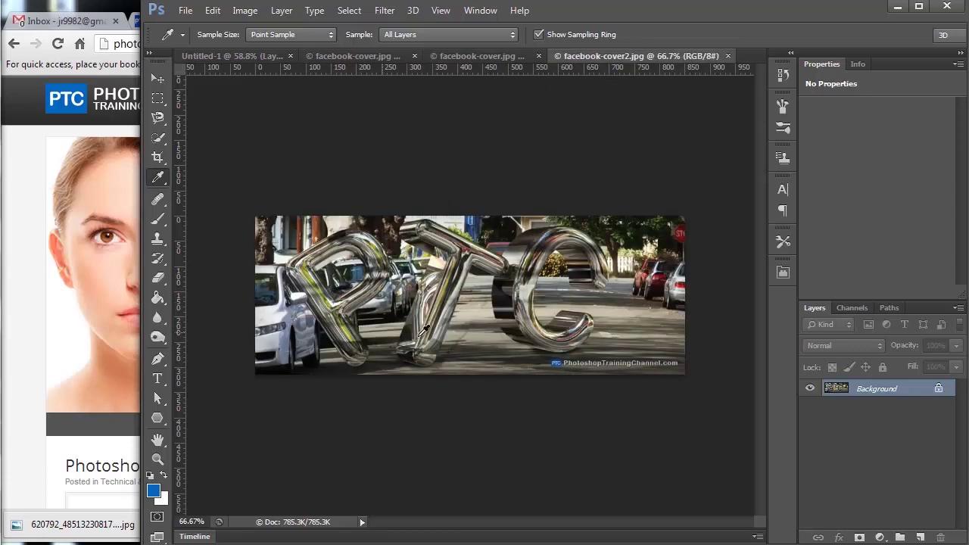
{"action": "left_click", "coordinate": [238, 57]}
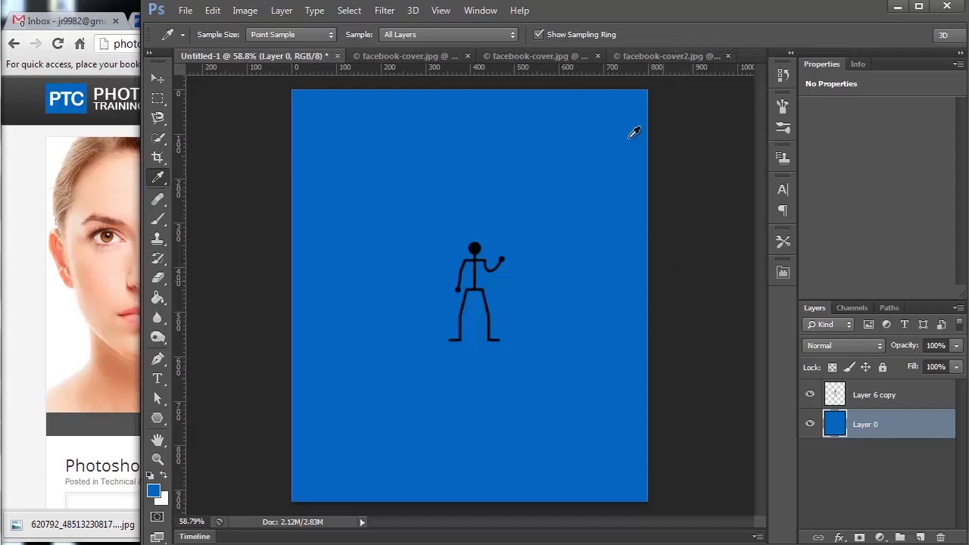
Step: Close the Untitled-1 document without saving its changes, and close the remaining Facebook cover images
{"action": "left_click", "coordinate": [337, 55]}
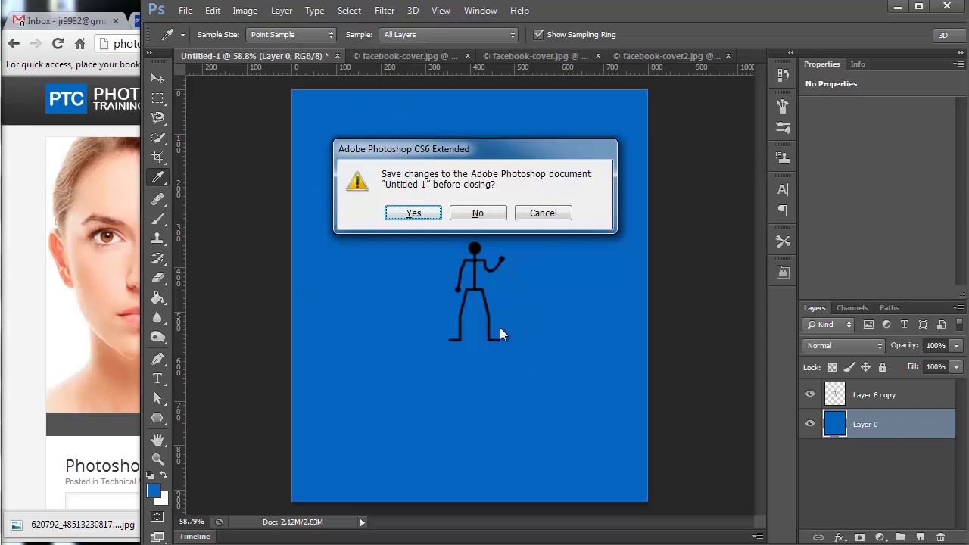
{"action": "left_click", "coordinate": [478, 213]}
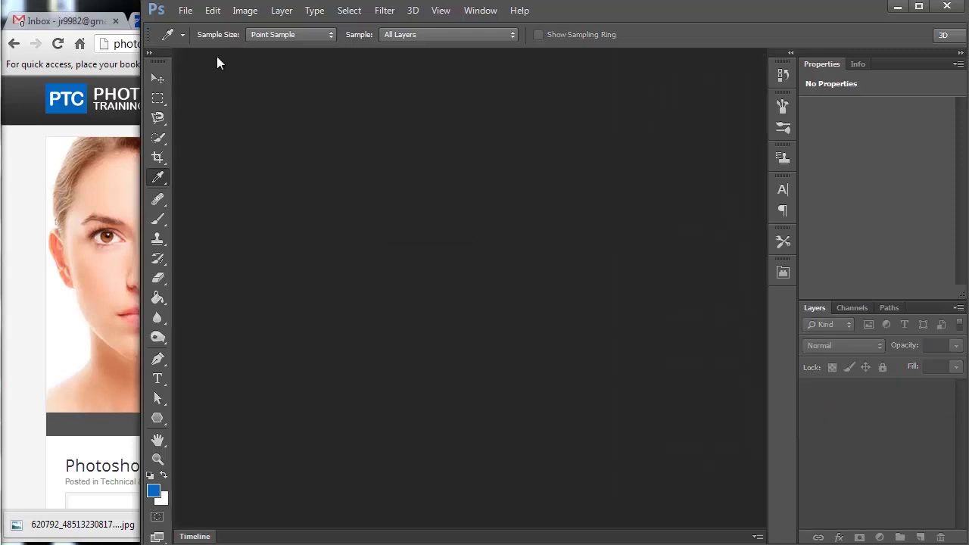